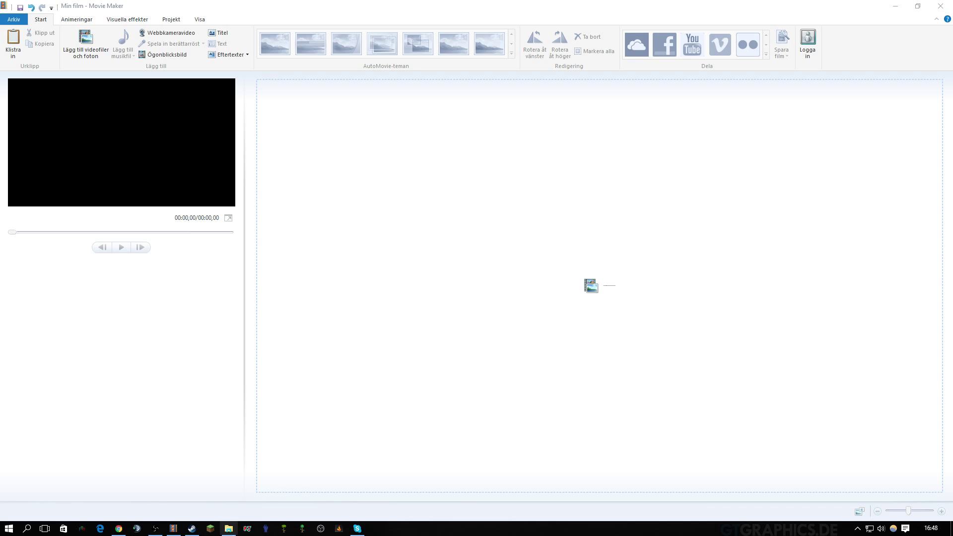
pyautogui.click(227, 530)
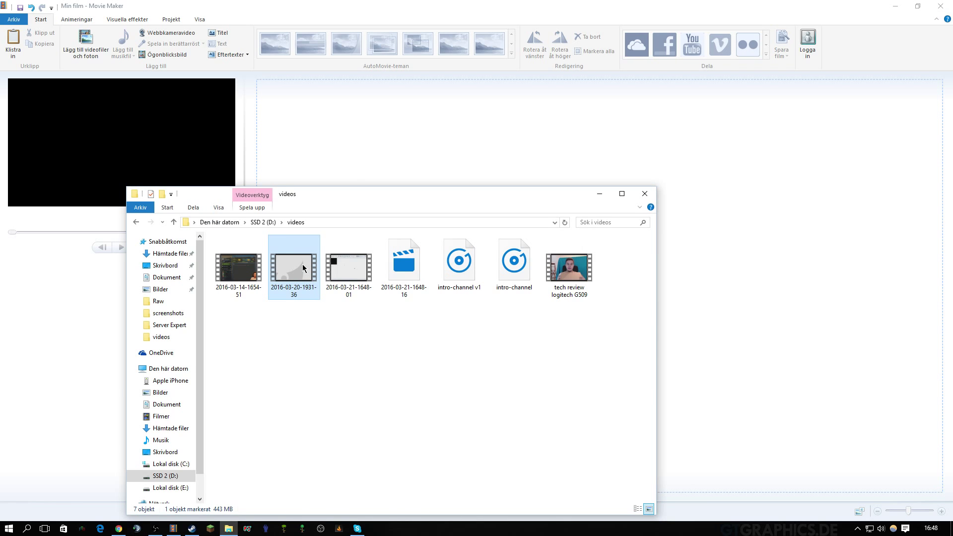
pyautogui.moveTo(303, 268); pyautogui.dragTo(352, 158)
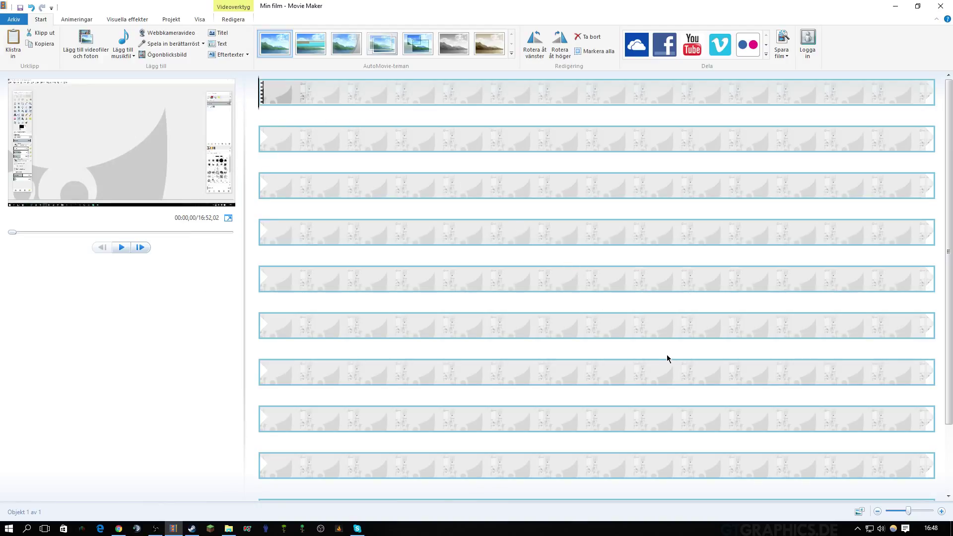
pyautogui.scroll(-2, 749, 286)
pyautogui.scroll(2, 690, 276)
pyautogui.scroll(-2, 632, 268)
pyautogui.press('Home')
pyautogui.scroll(-2, 347, 217)
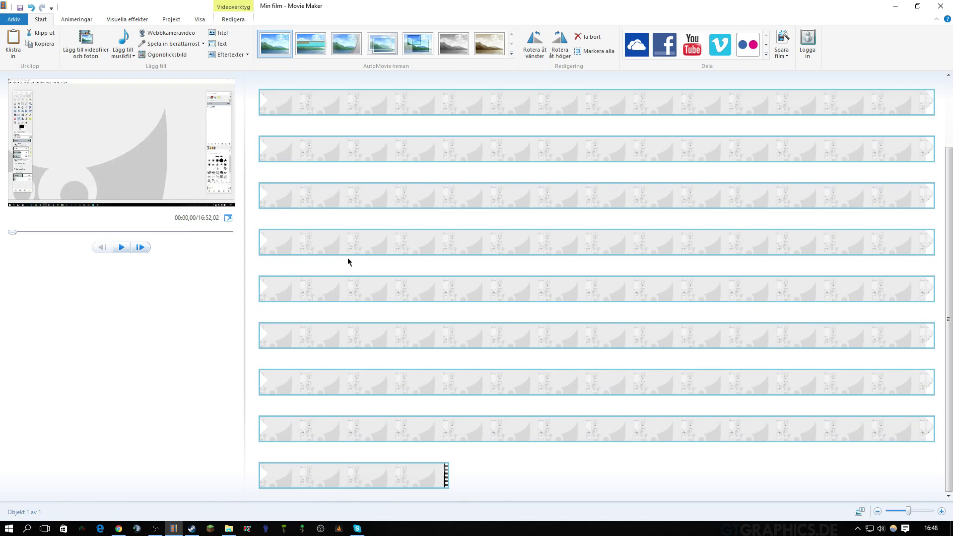
pyautogui.scroll(2, 348, 259)
pyautogui.rightClick(312, 98)
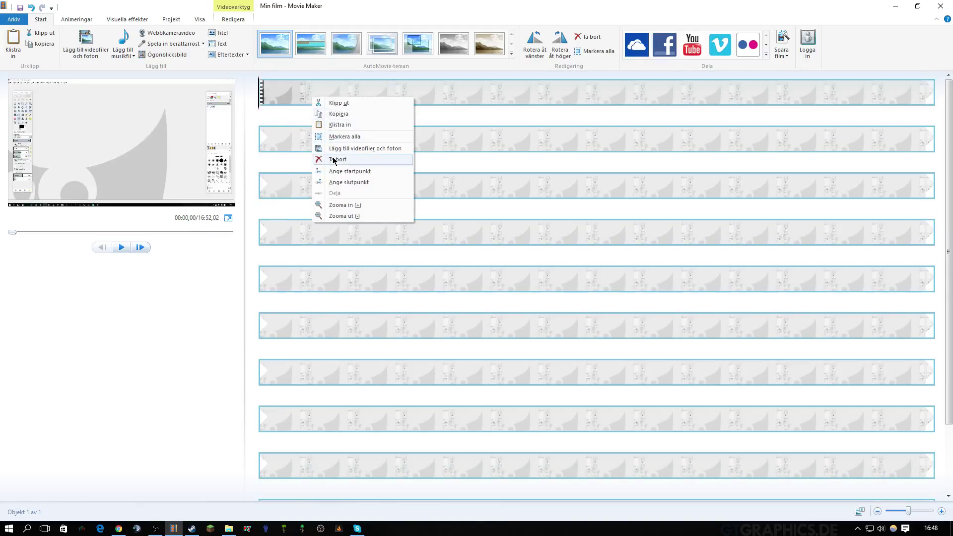
pyautogui.click(334, 159)
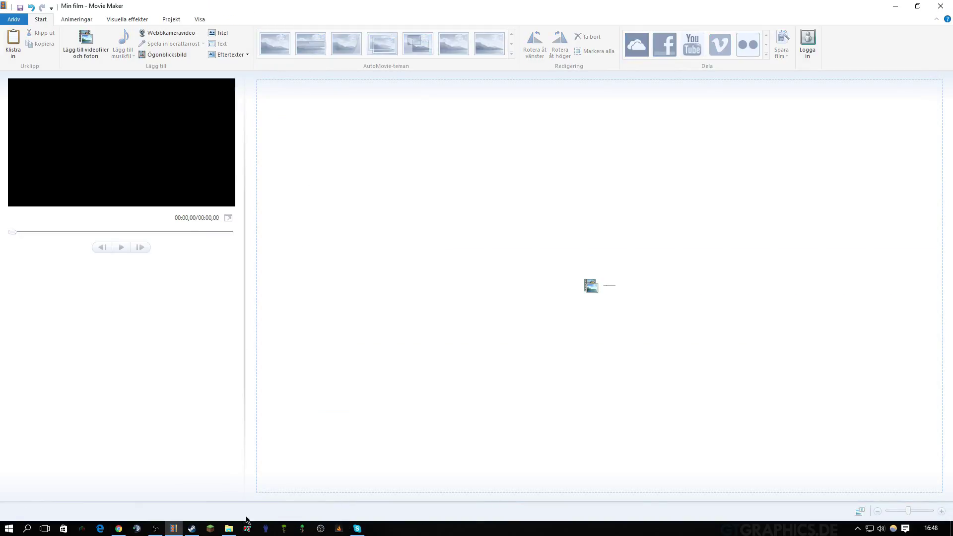
# - Browse to the youtube > Video > upladdad folder on Lokal disk (E:)
pyautogui.click(229, 529)
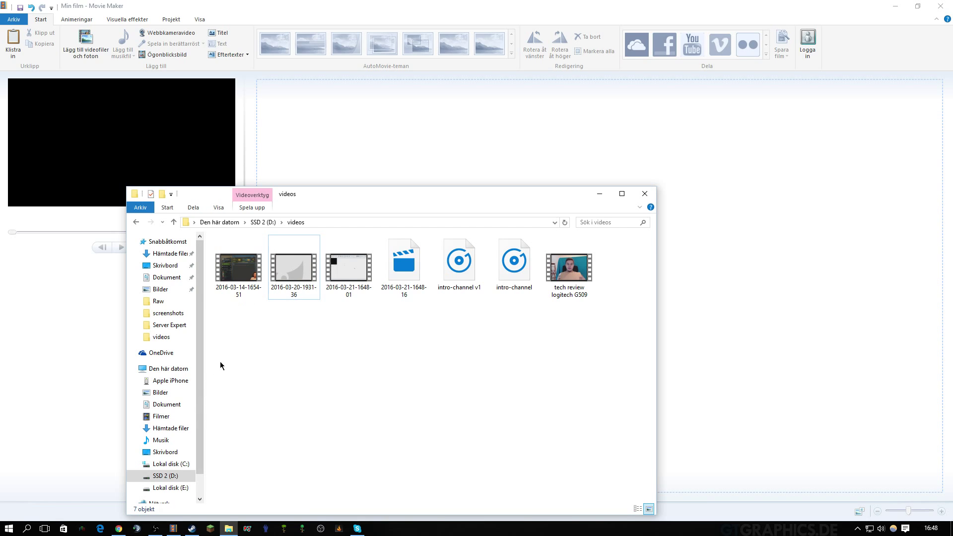
pyautogui.click(177, 488)
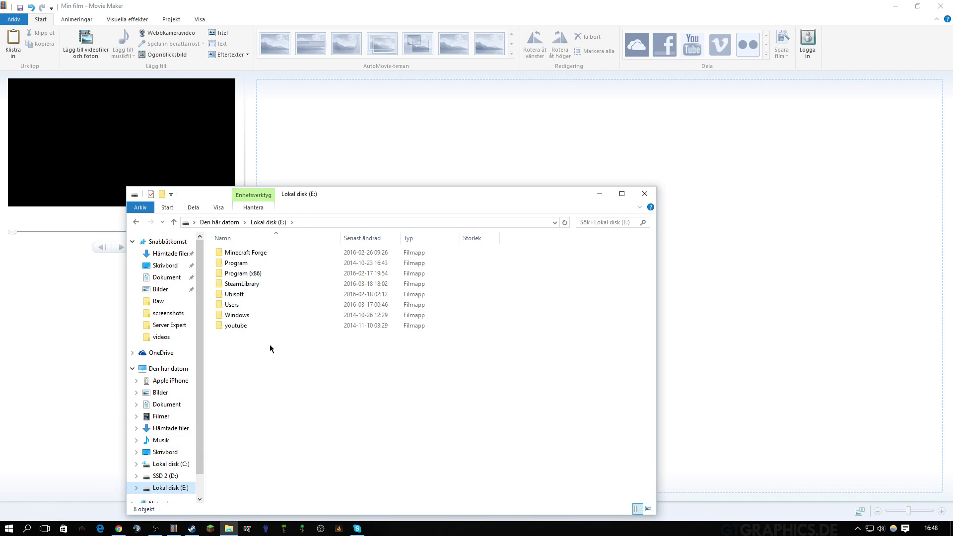
pyautogui.doubleClick(235, 327)
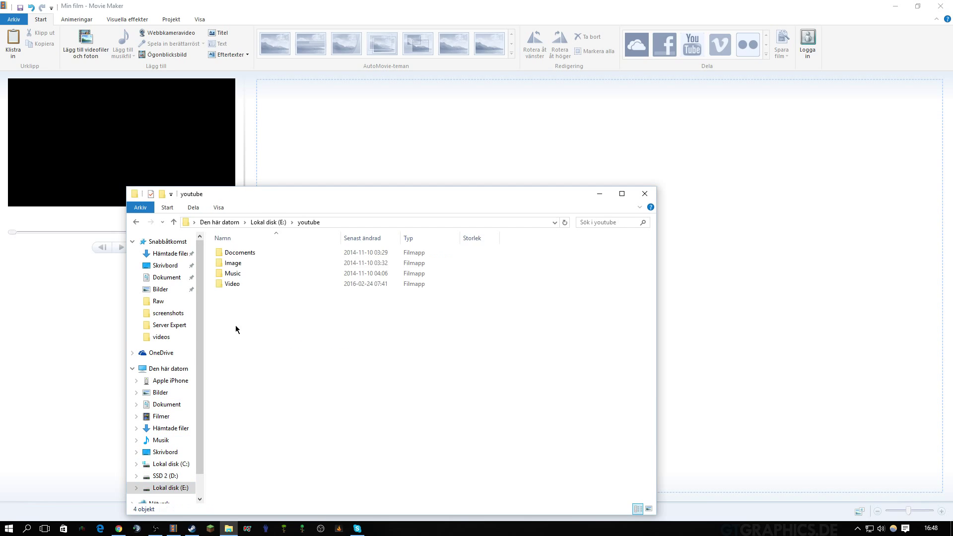
pyautogui.doubleClick(240, 284)
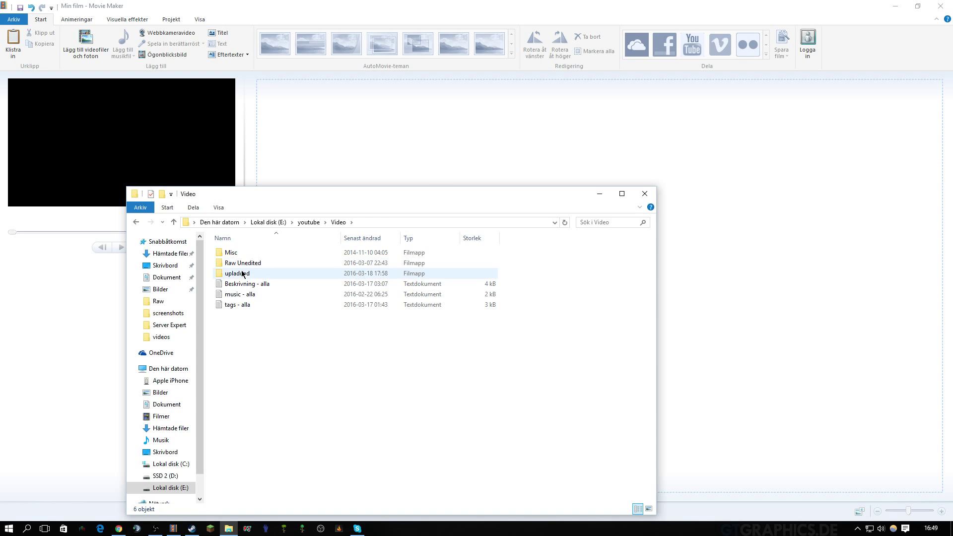
pyautogui.doubleClick(240, 273)
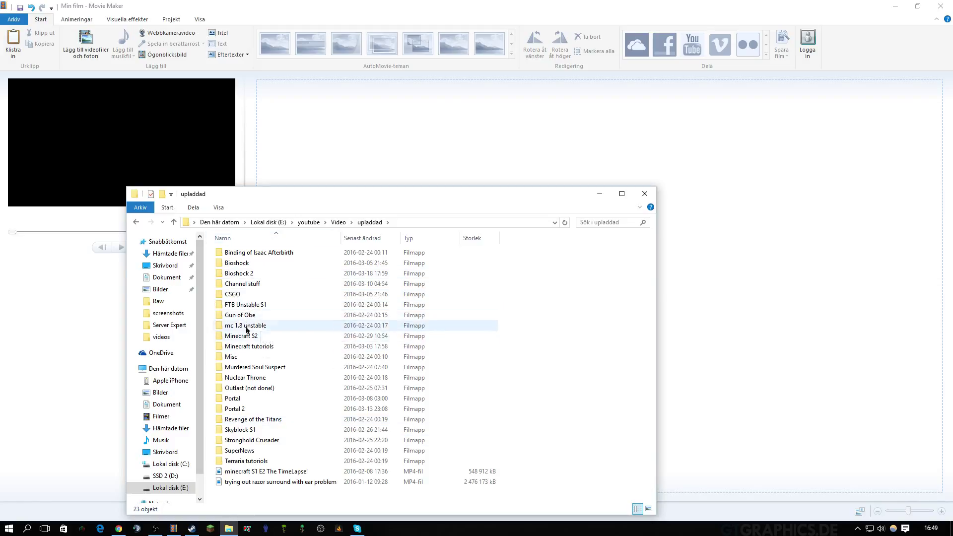
# - Look through the upladdad subfolders, open Skyblock S1 and add Skyblock S1 E1 to the storyboard
pyautogui.doubleClick(280, 317)
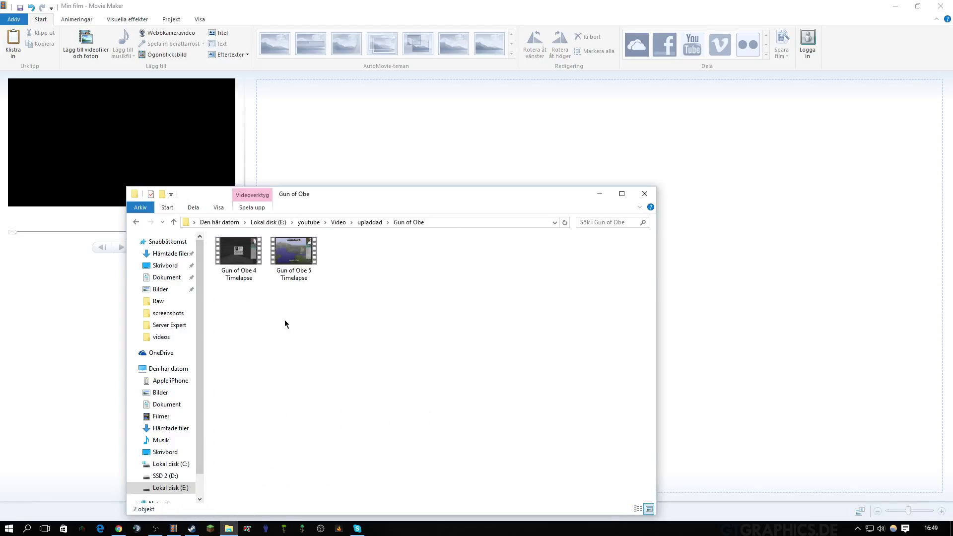
pyautogui.hotkey('alt', 'Left')
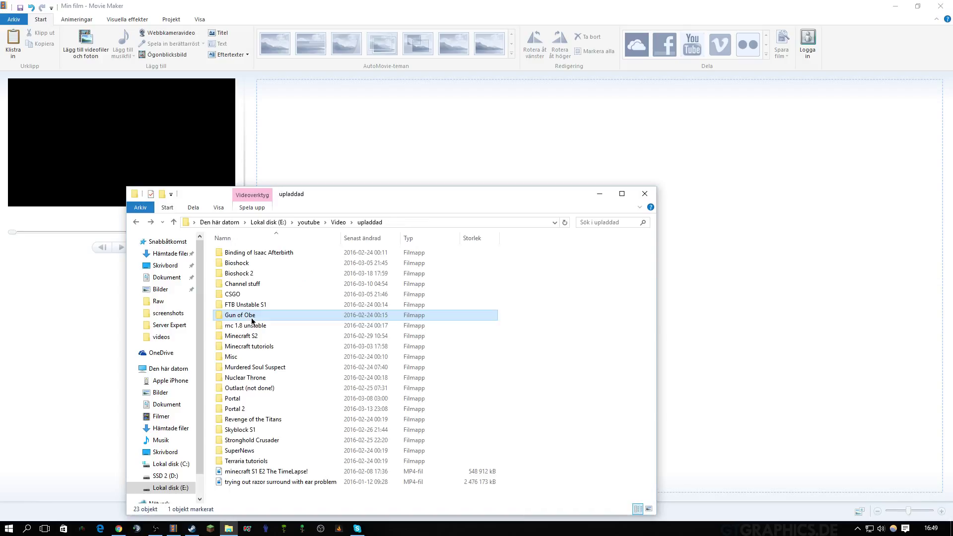
pyautogui.click(247, 306)
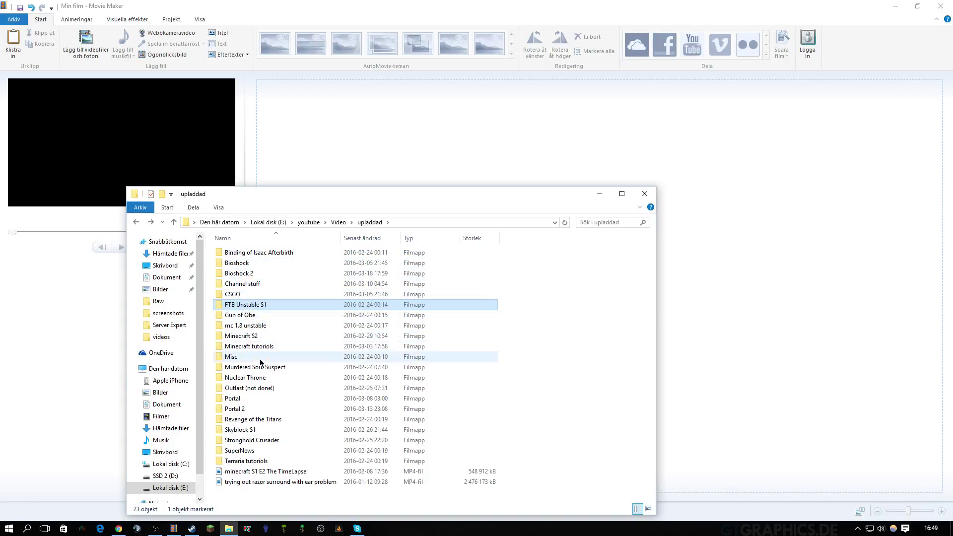
pyautogui.click(243, 424)
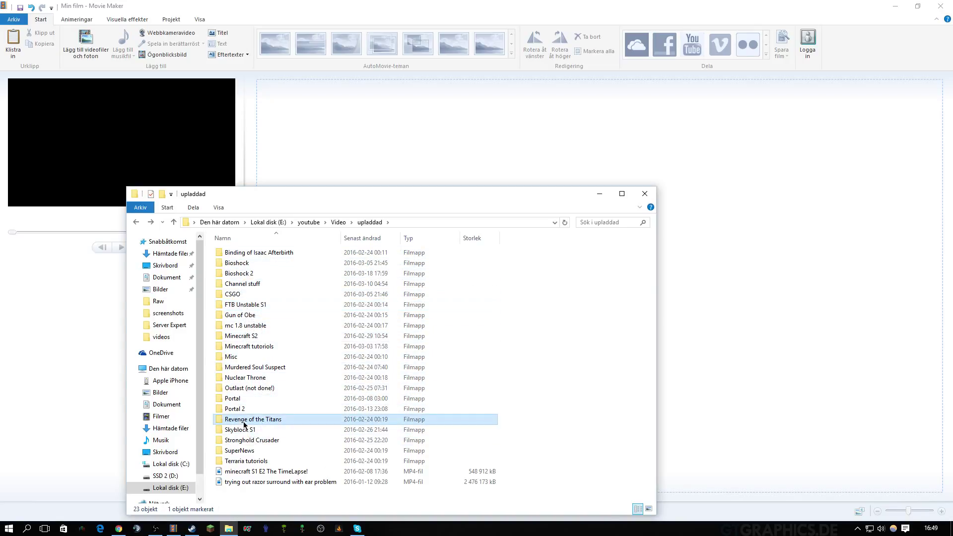
pyautogui.doubleClick(243, 430)
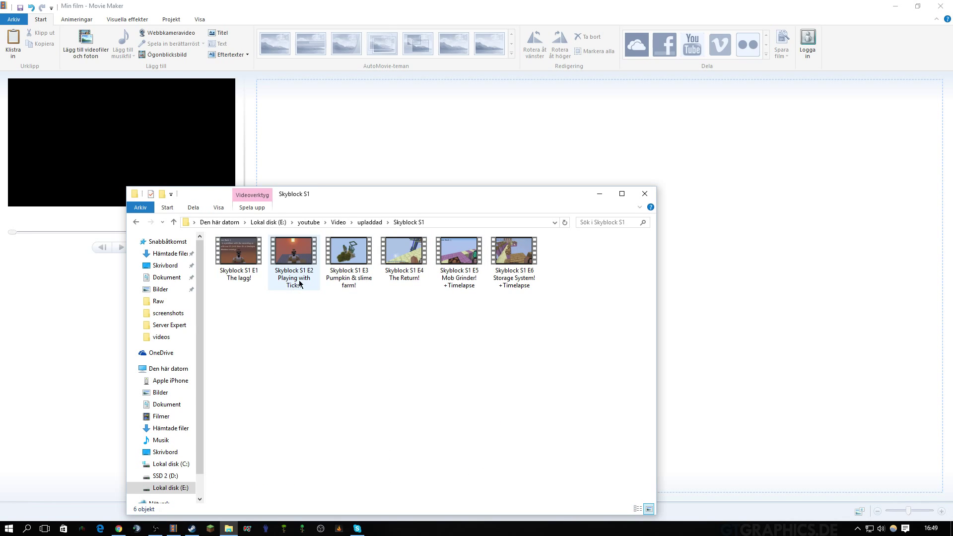
pyautogui.moveTo(240, 250); pyautogui.dragTo(332, 153)
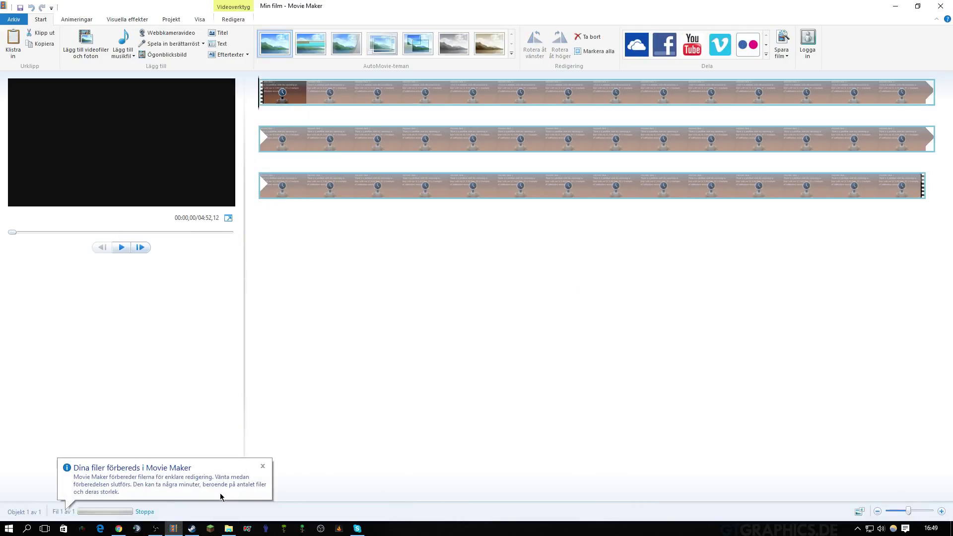
# - Dismiss the preparation notice, delete all storyboard clips (Ta bort), and stop the file preparation
pyautogui.click(262, 466)
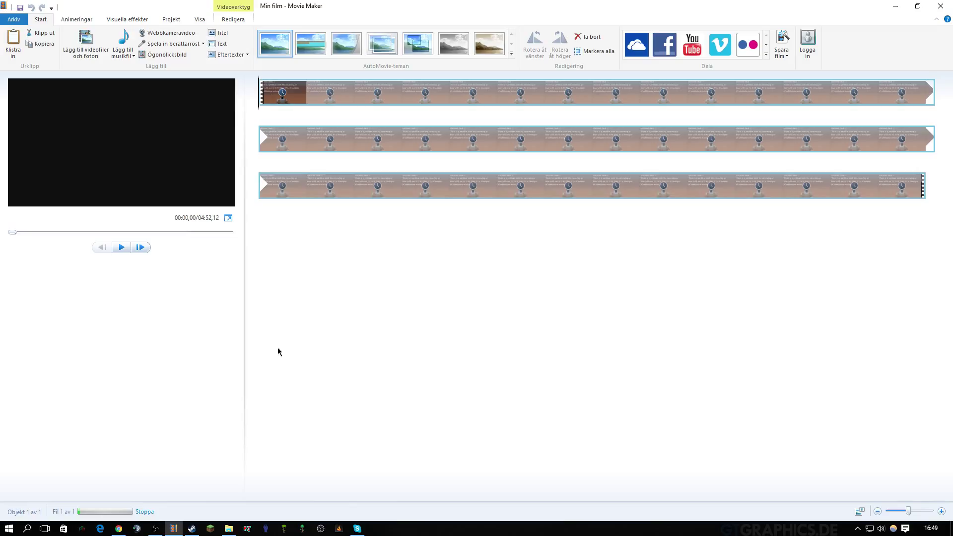
pyautogui.rightClick(294, 137)
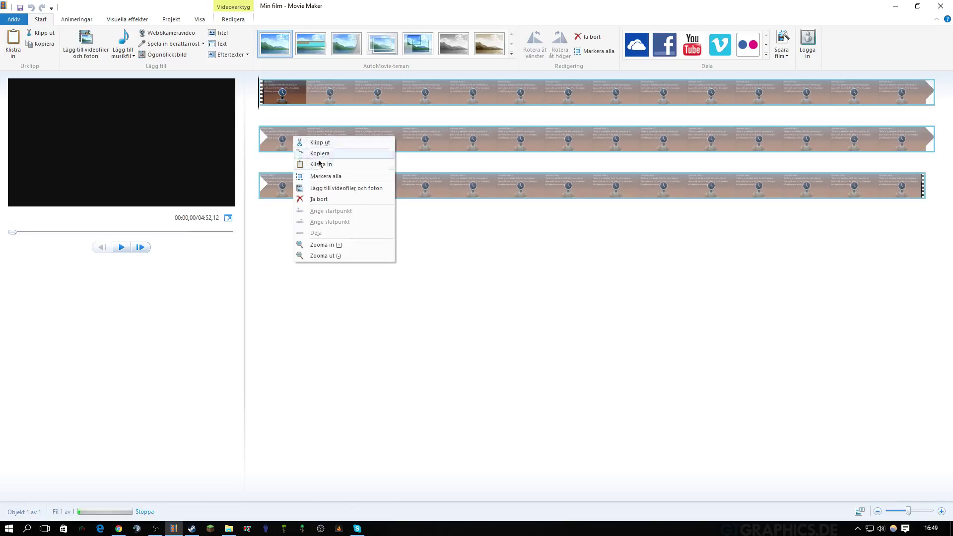
pyautogui.click(320, 199)
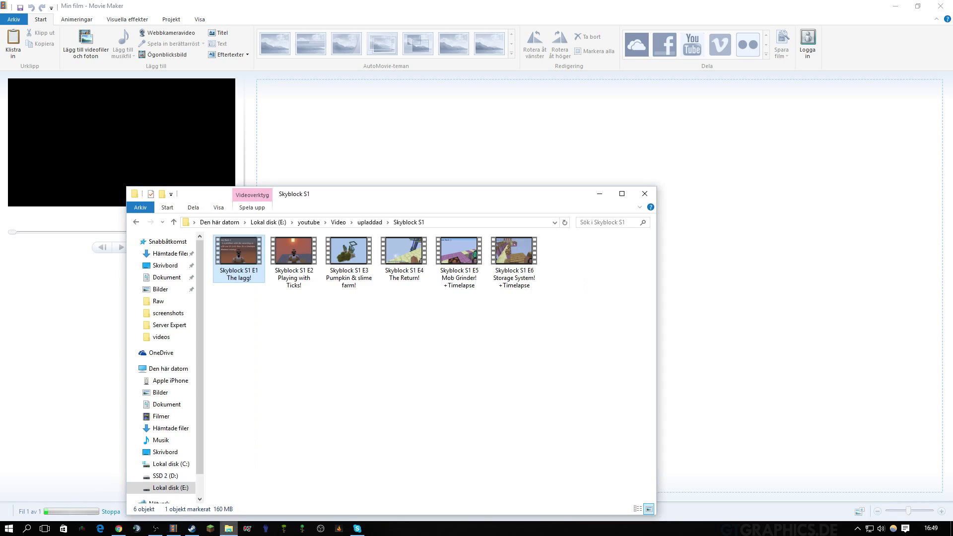
pyautogui.click(107, 511)
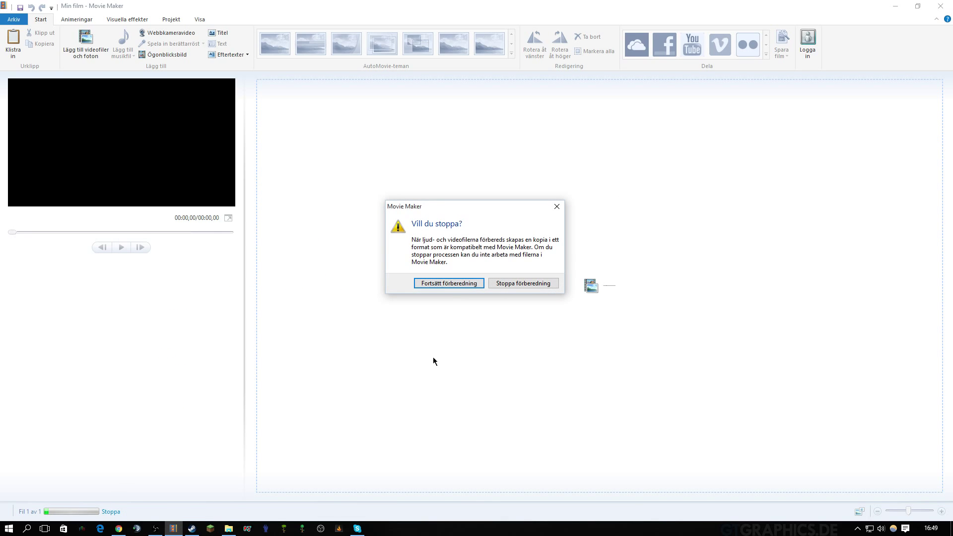
pyautogui.click(490, 285)
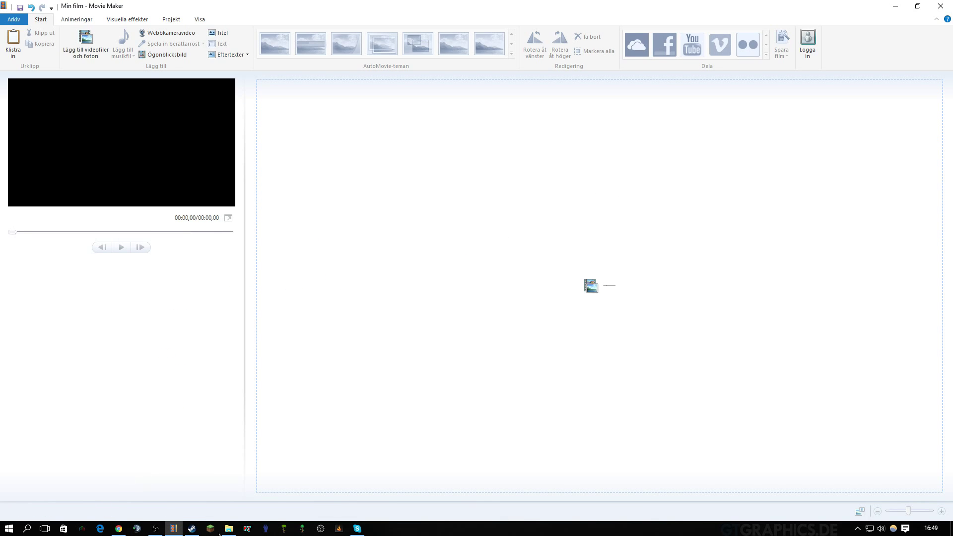
# - Add the 16:52 video from the SSD 2 (D:) videos folder to the storyboard
pyautogui.click(228, 528)
pyautogui.click(258, 362)
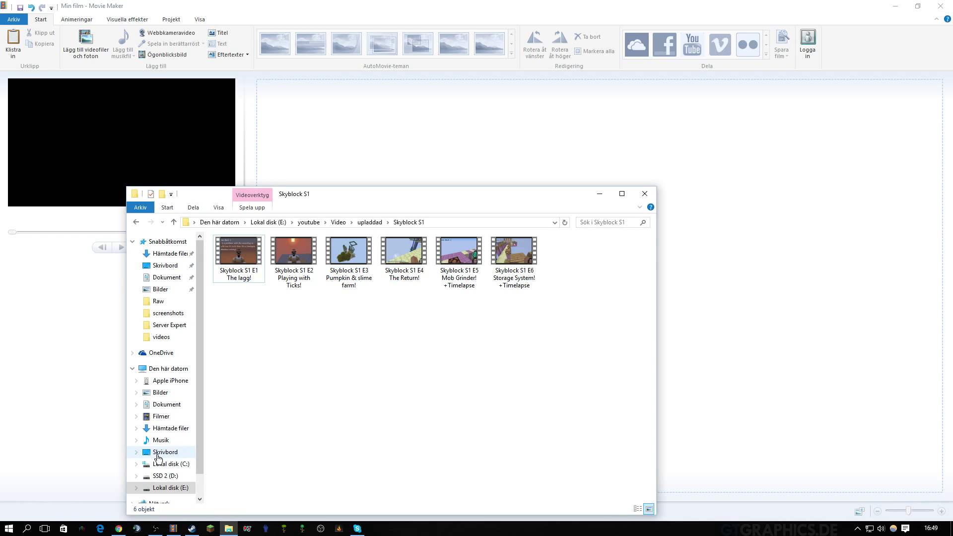
pyautogui.click(166, 475)
pyautogui.doubleClick(231, 287)
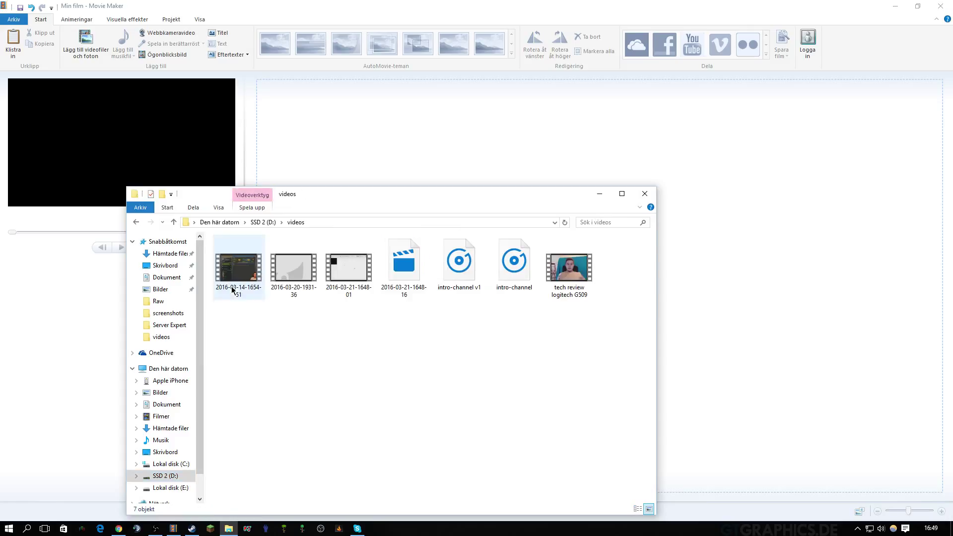
pyautogui.moveTo(298, 287); pyautogui.dragTo(337, 139)
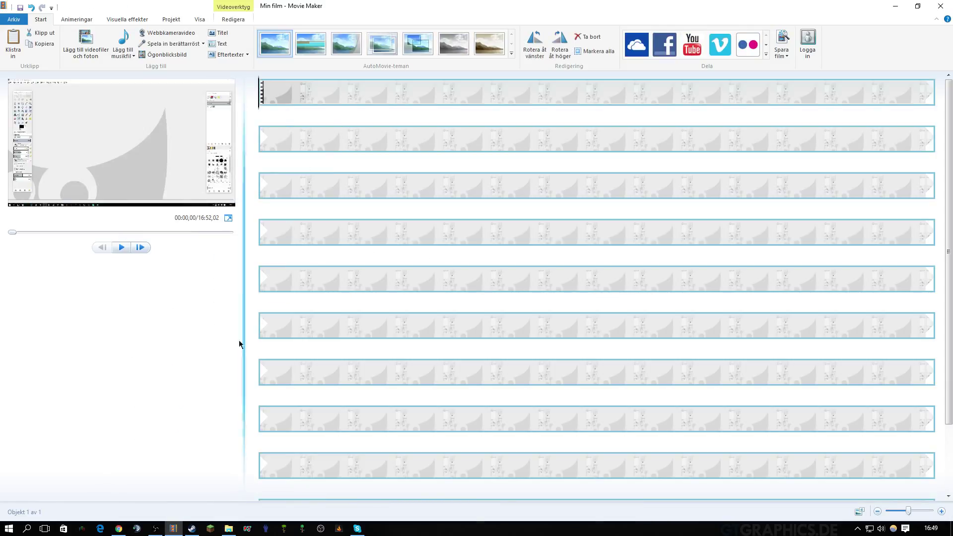
pyautogui.scroll(-3, 404, 266)
pyautogui.scroll(3, 389, 247)
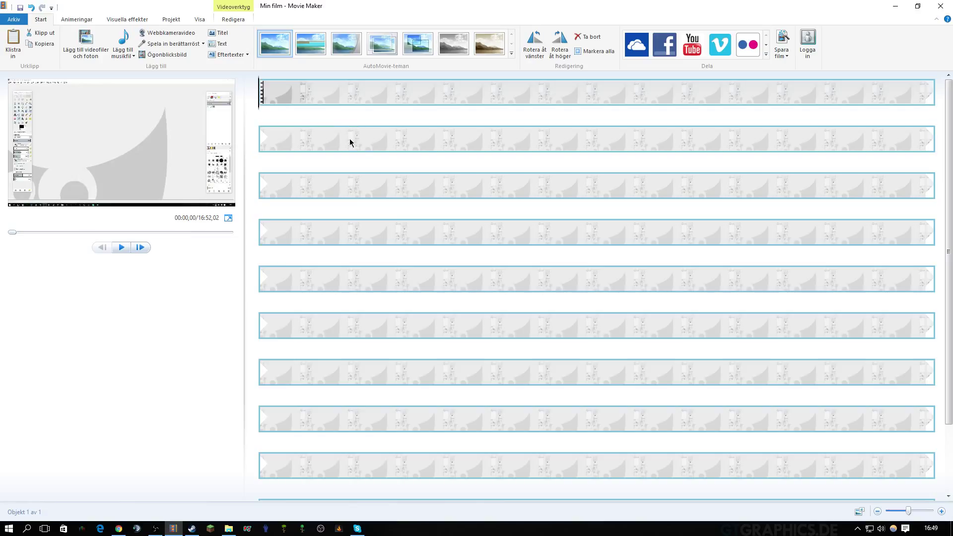
# - Set the clip's Hastighet to 16x and preview it
pyautogui.rightClick(285, 97)
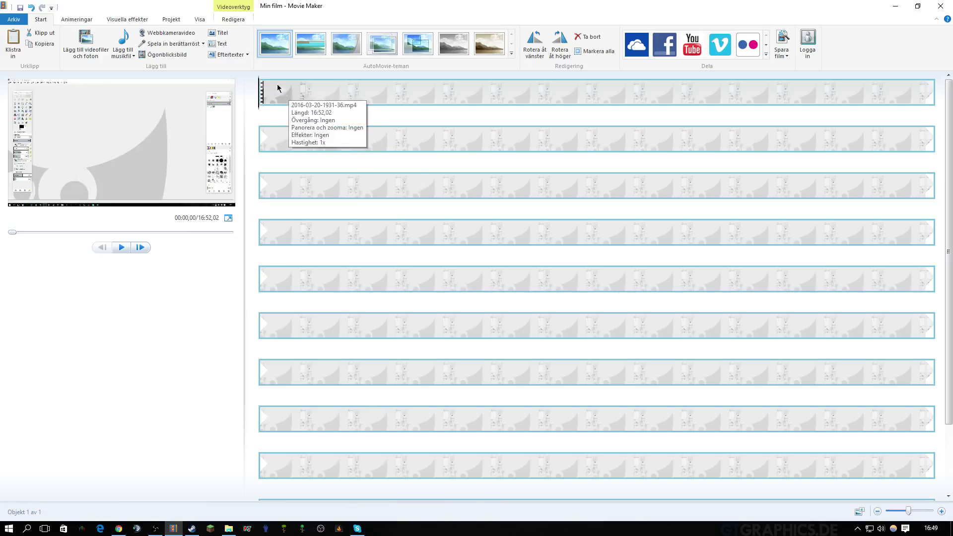
pyautogui.click(231, 7)
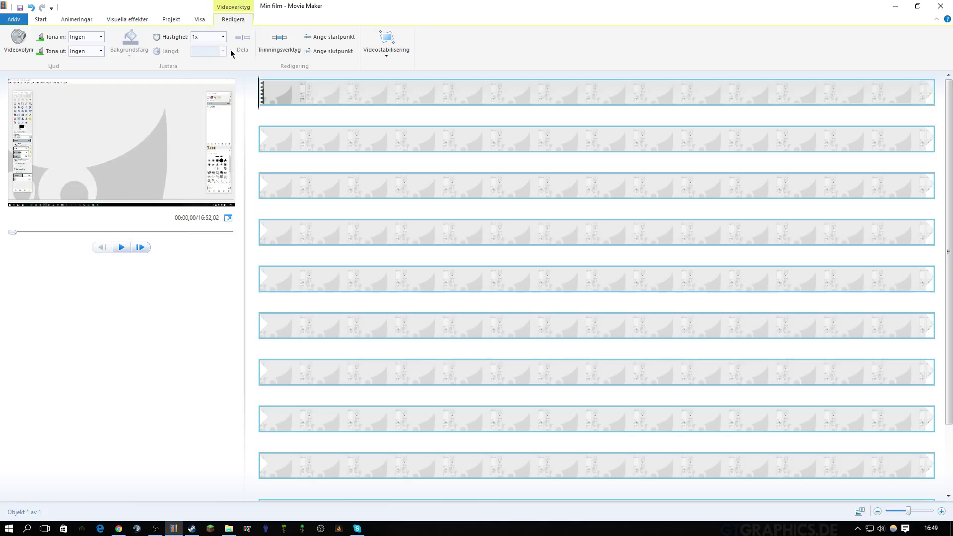
pyautogui.click(223, 36)
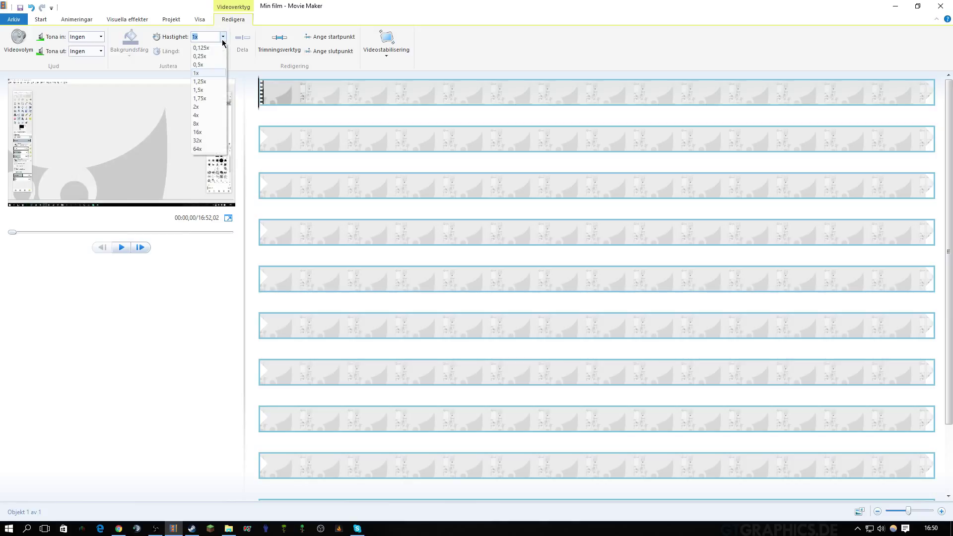
pyautogui.click(212, 135)
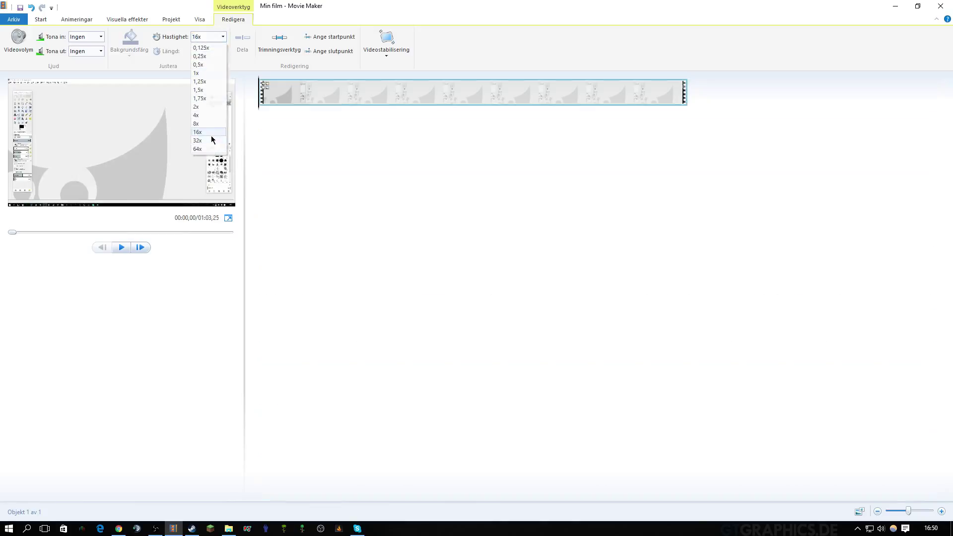
pyautogui.click(121, 250)
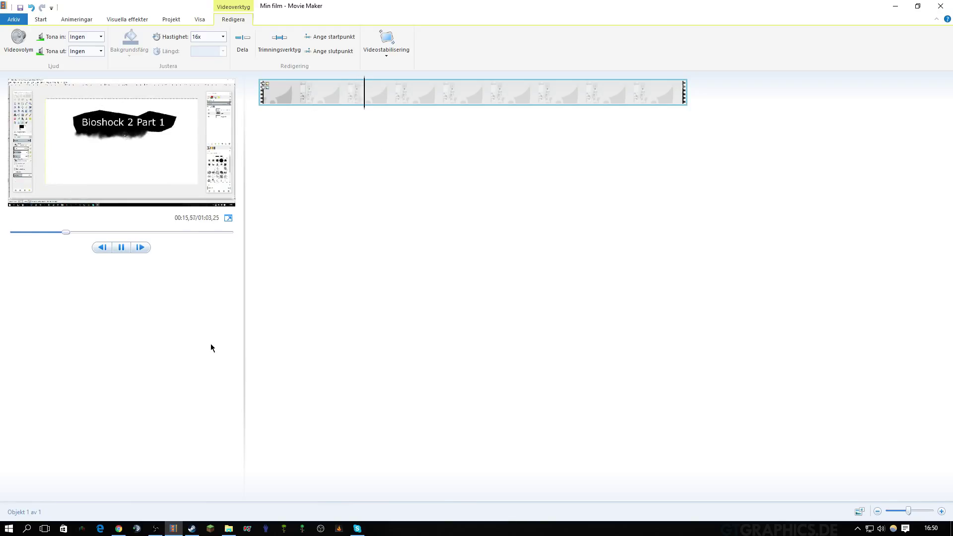
pyautogui.click(121, 247)
# - Try 32x speed in the preview, then reset the clip to 1x and return to the start
pyautogui.click(219, 36)
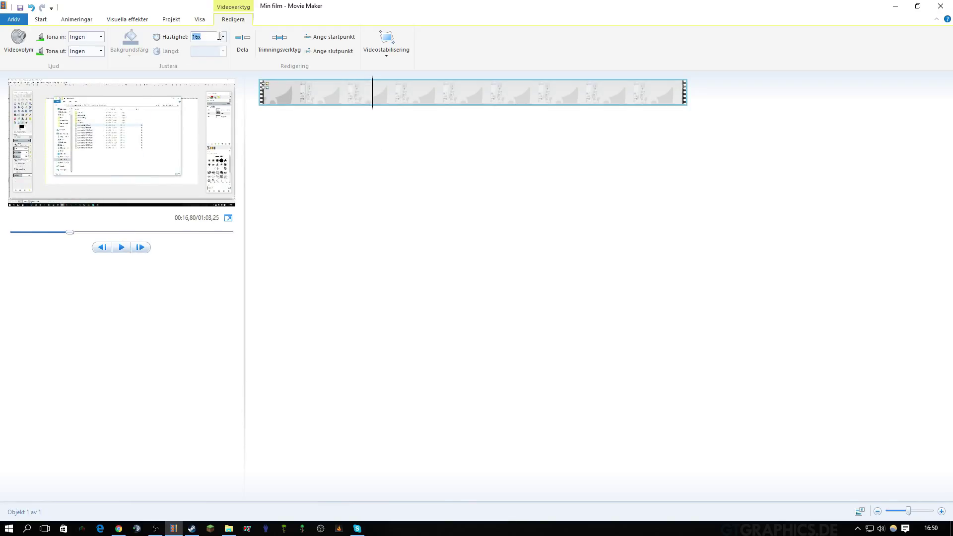
pyautogui.click(223, 36)
pyautogui.click(201, 141)
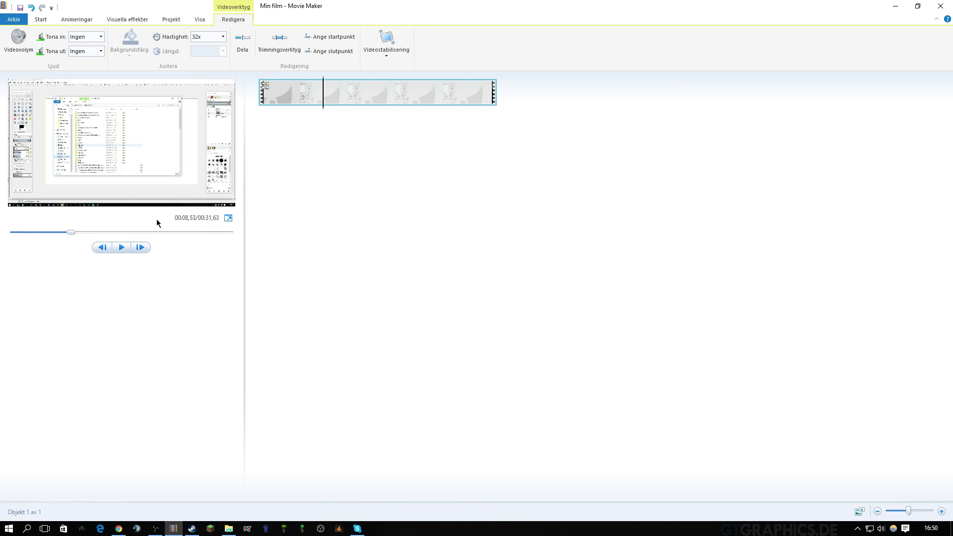
pyautogui.click(121, 248)
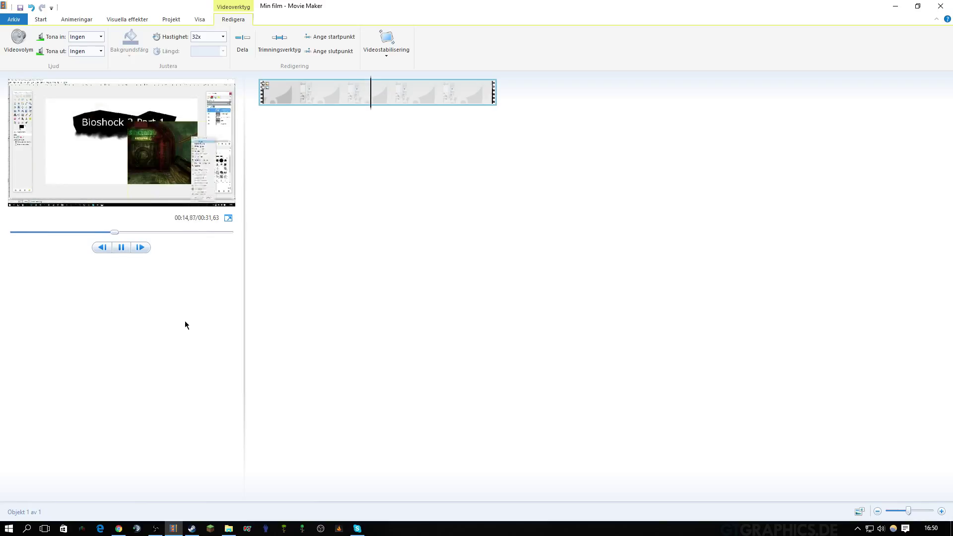
pyautogui.click(123, 249)
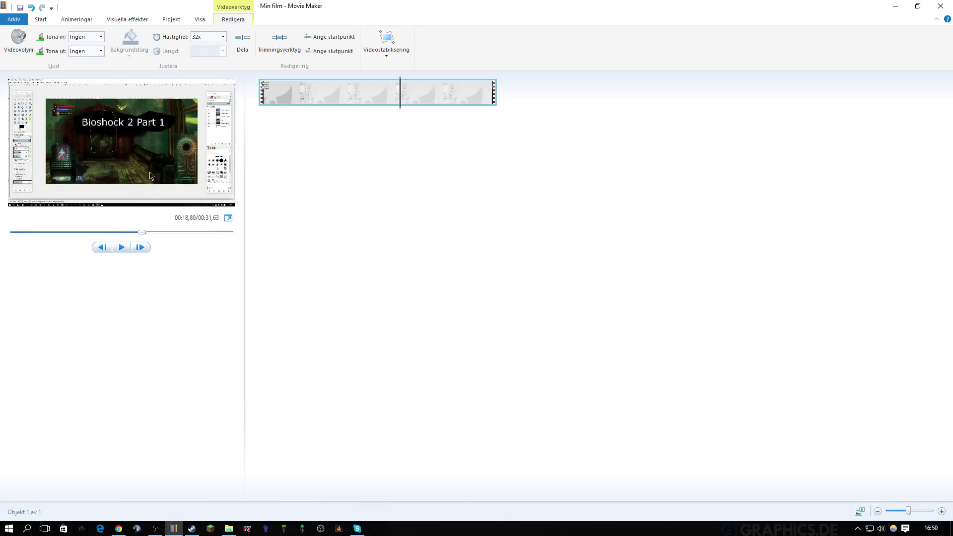
pyautogui.click(223, 37)
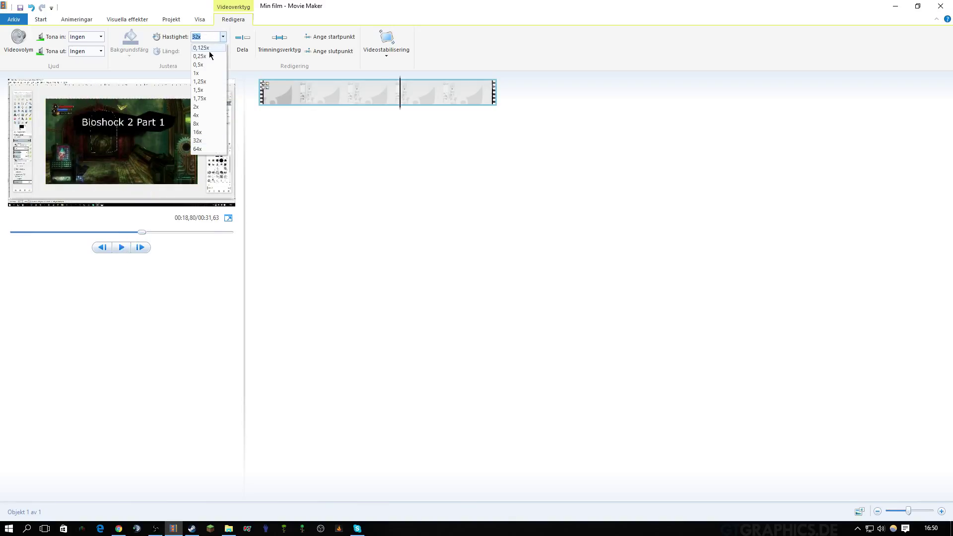
pyautogui.click(199, 73)
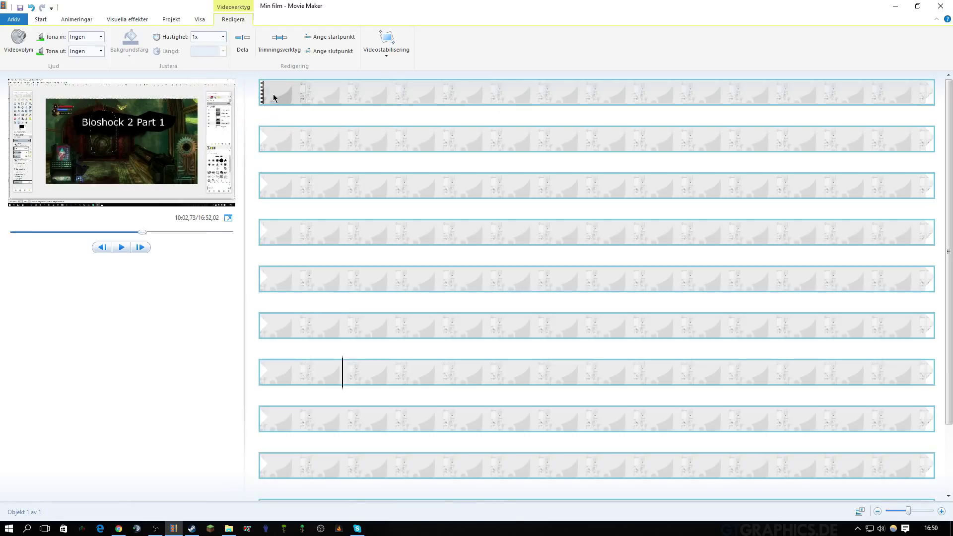
pyautogui.press('Home')
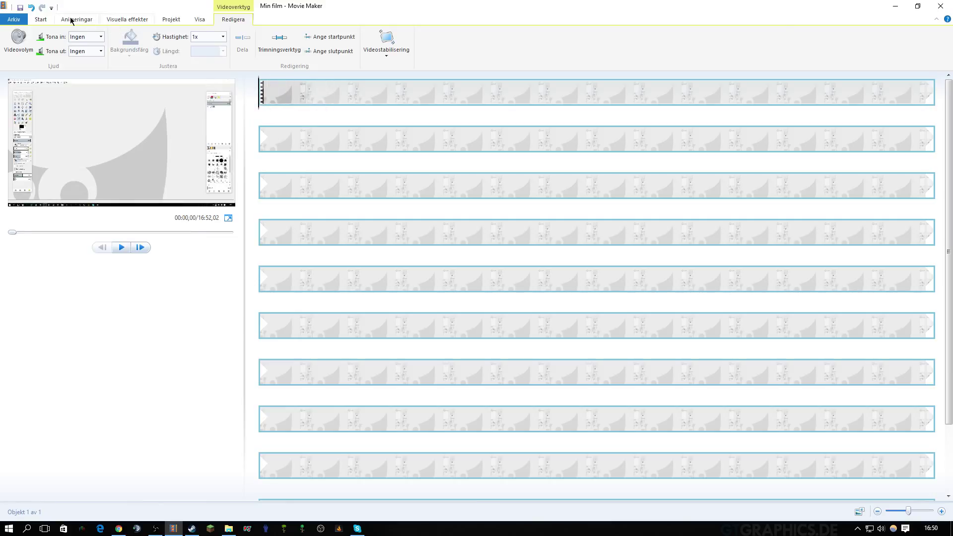
# - Add a 'Min film' title clip lasting 7,00 seconds before the video and preview it
pyautogui.click(41, 19)
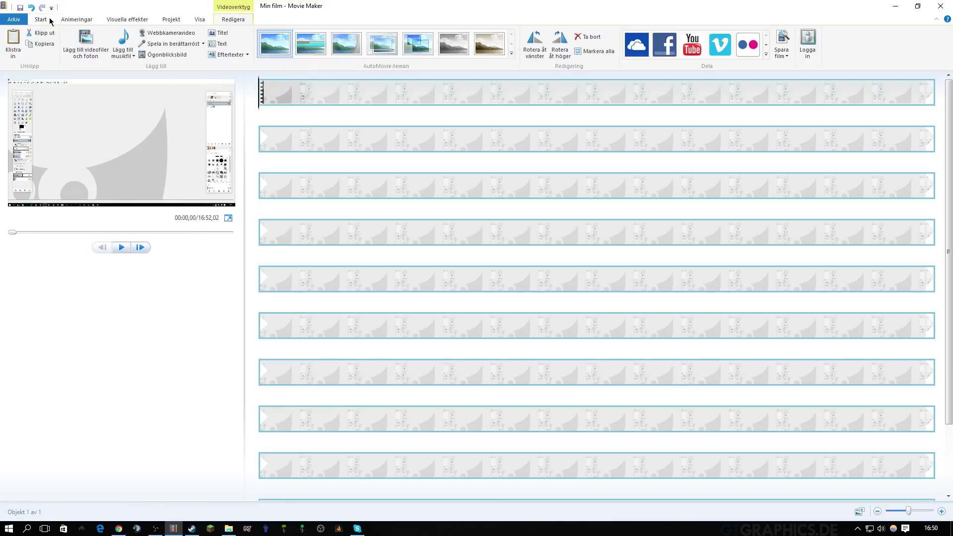
pyautogui.click(222, 34)
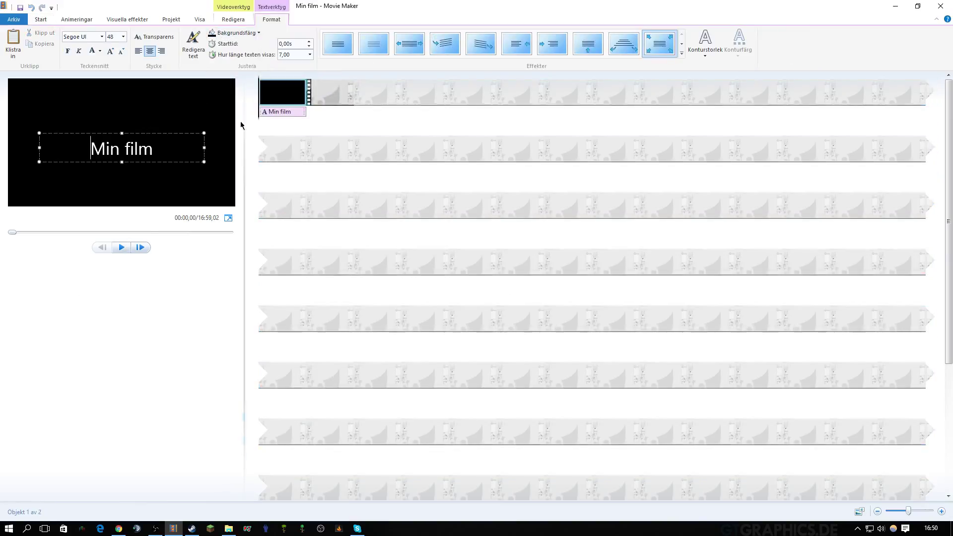
pyautogui.click(310, 55)
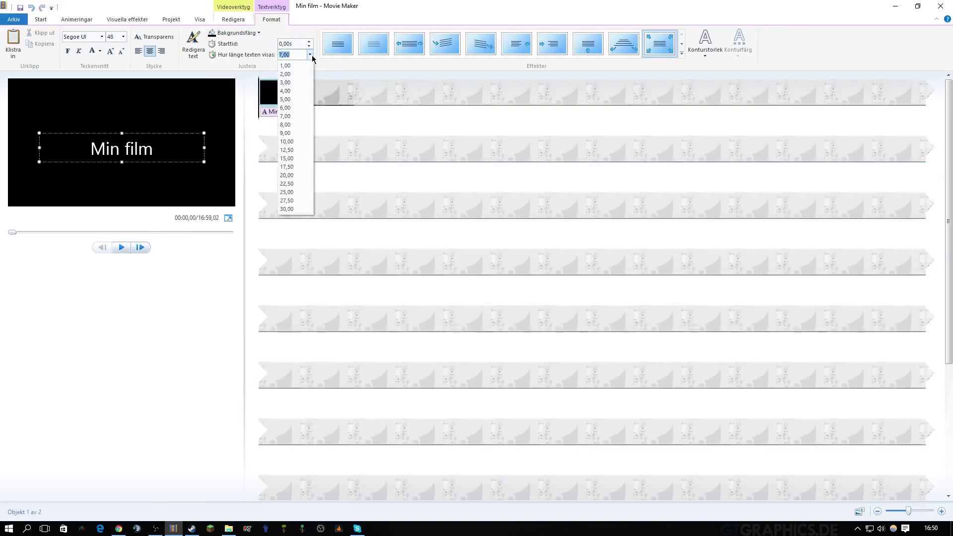
pyautogui.click(310, 56)
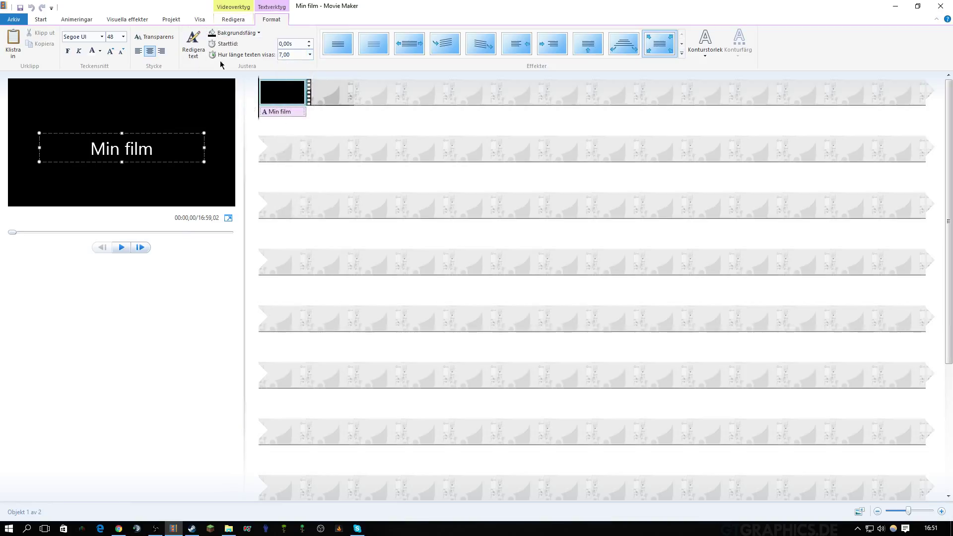
pyautogui.click(122, 247)
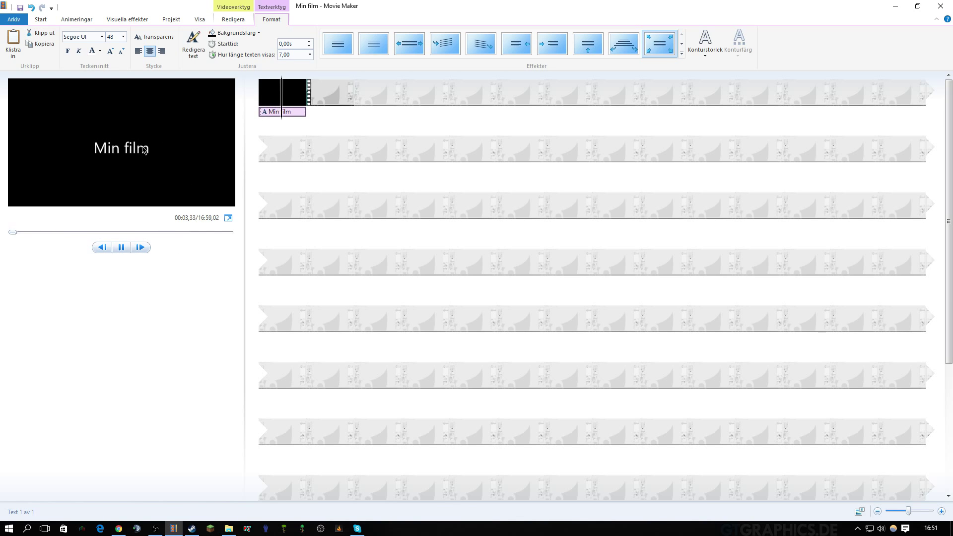
pyautogui.click(121, 247)
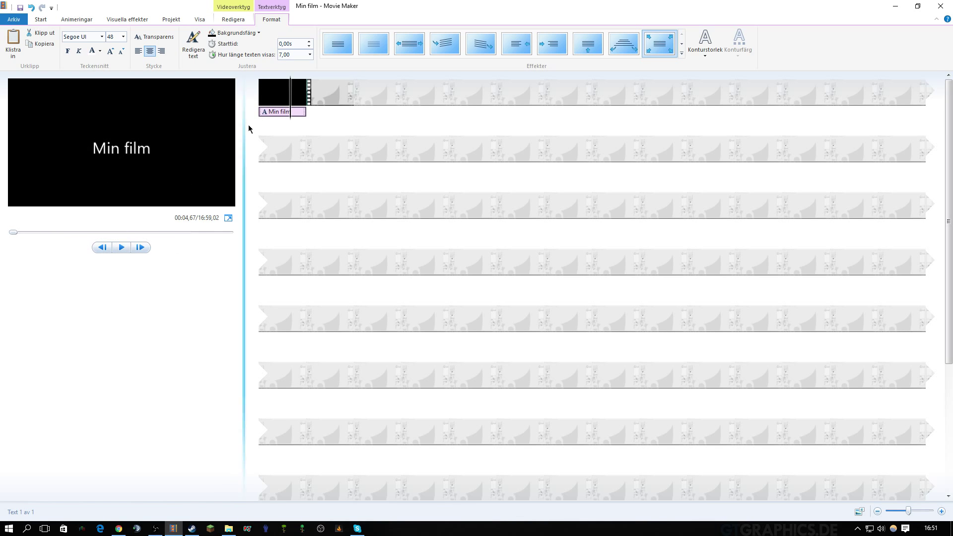
# - Delete 'Min film' from the title card and type 'Hello world' instead
pyautogui.click(110, 162)
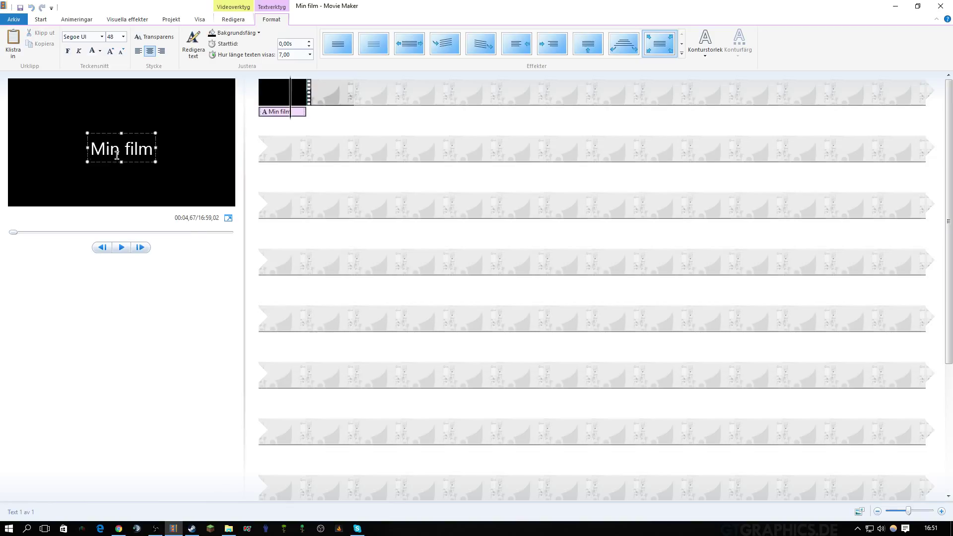
pyautogui.press('BackSpace')
pyautogui.press('BackSpace')
pyautogui.press('BackSpace')
pyautogui.press('BackSpace')
pyautogui.press('BackSpace')
pyautogui.press('BackSpace')
pyautogui.press('BackSpace')
pyautogui.press('BackSpace')
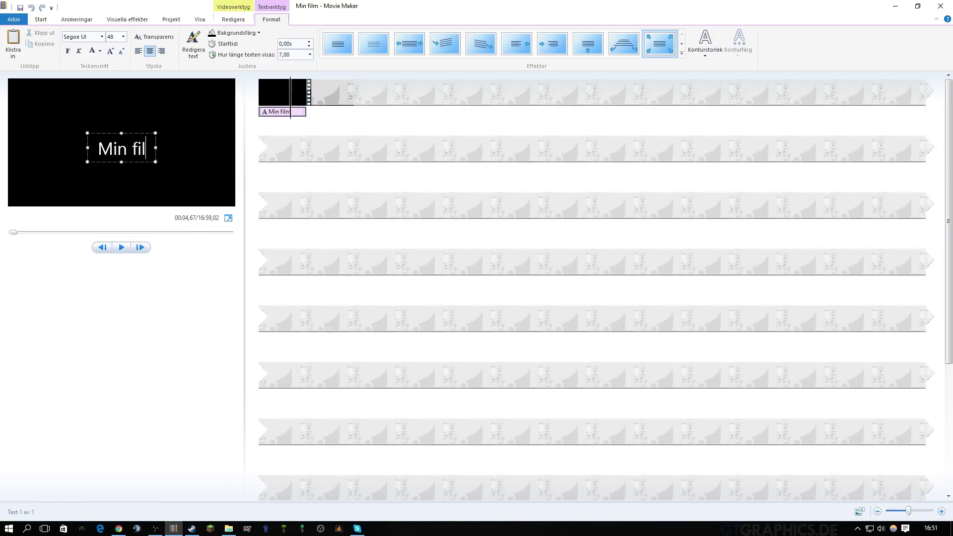
pyautogui.write('Helo')
pyautogui.press('BackSpace')
pyautogui.press('BackSpace')
pyautogui.write('llow')
pyautogui.press('BackSpace')
pyautogui.write('mew')
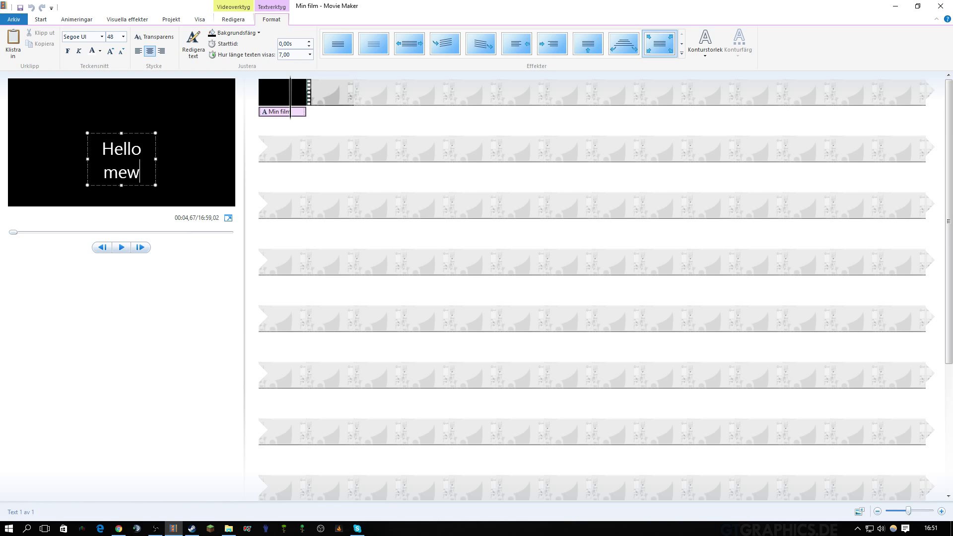
pyautogui.press('BackSpace')
pyautogui.press('BackSpace')
pyautogui.press('BackSpace')
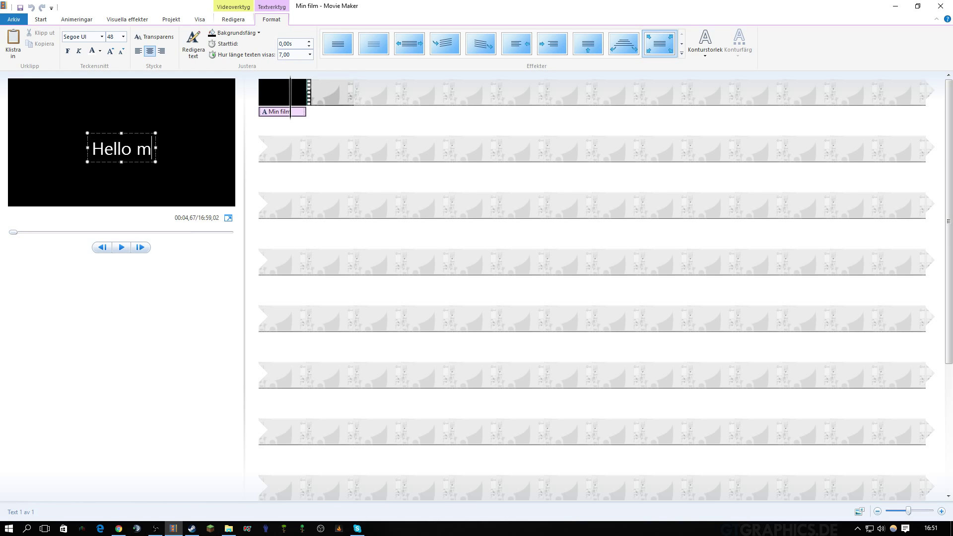
pyautogui.write('world')
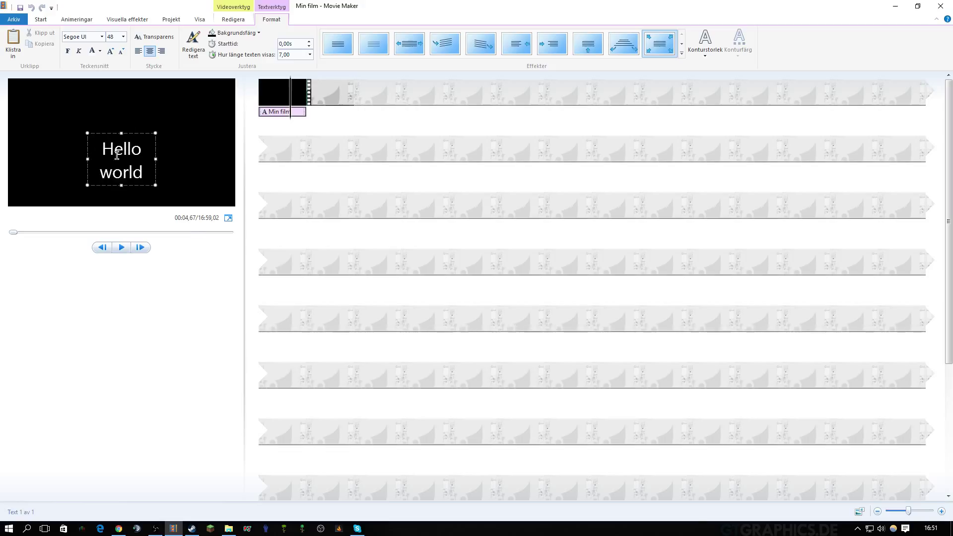
pyautogui.press('Return')
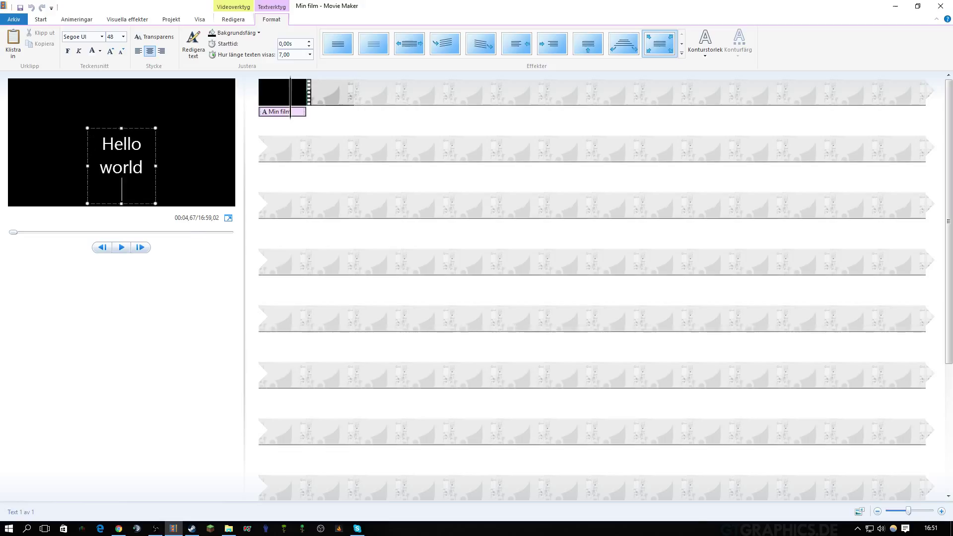
pyautogui.press('BackSpace')
# - Set the title font to Impact, keep it centered, and make it bold and italic
pyautogui.click(101, 36)
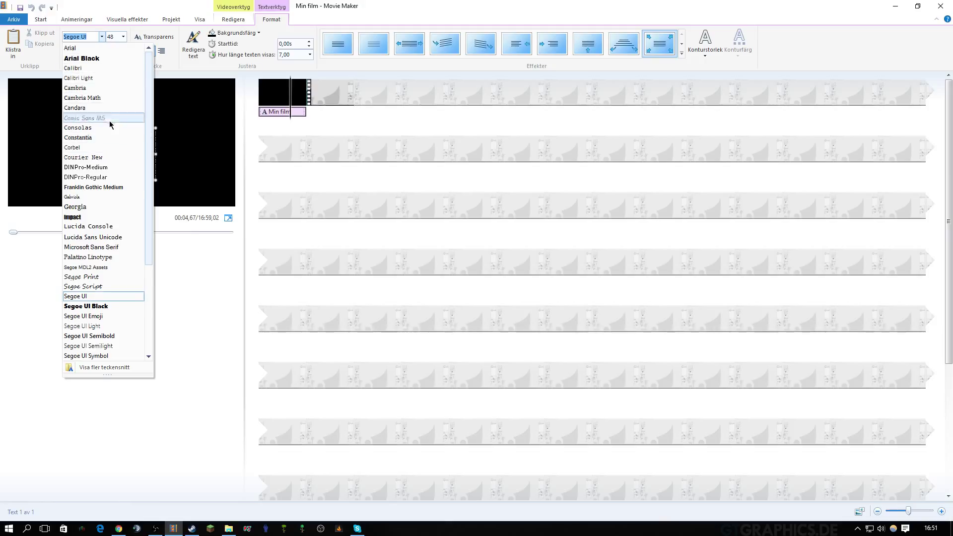
pyautogui.click(110, 119)
pyautogui.click(102, 36)
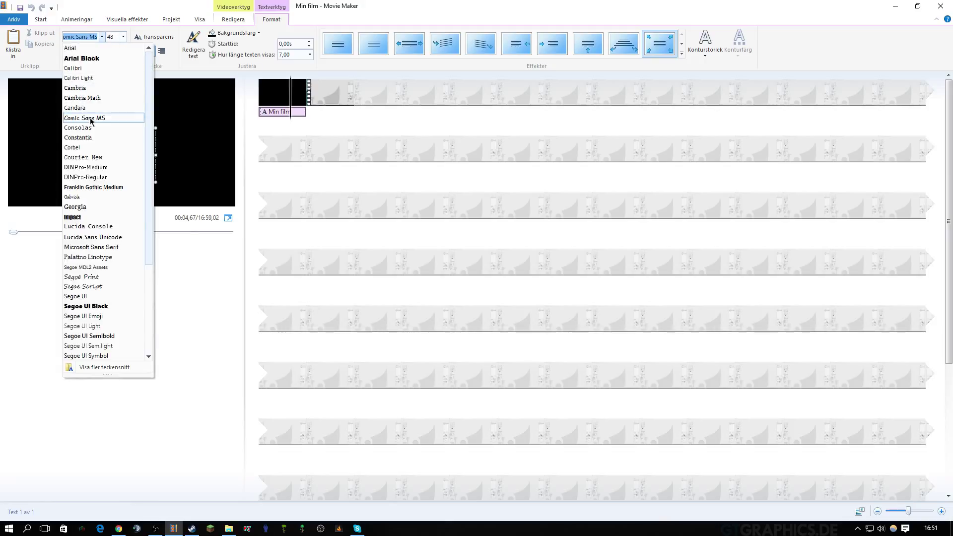
pyautogui.click(106, 216)
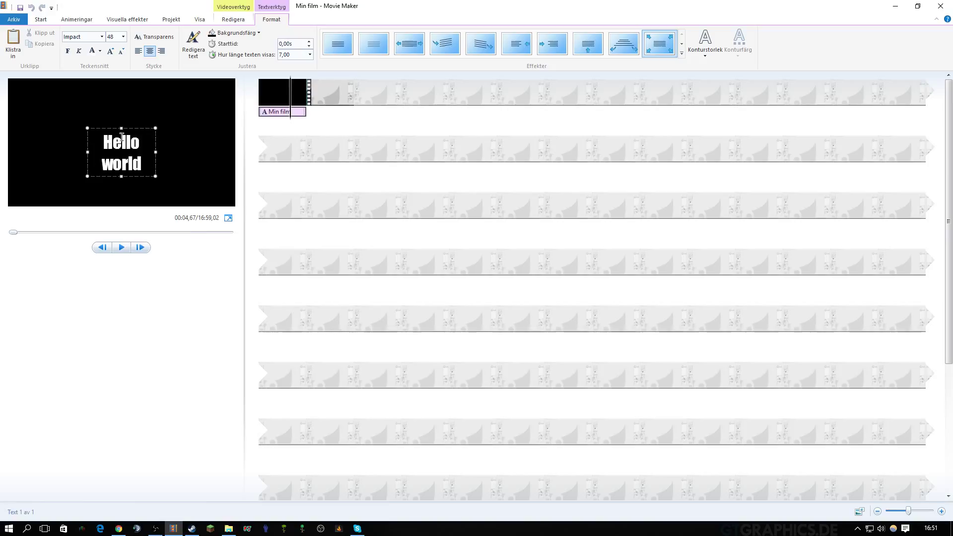
pyautogui.click(139, 51)
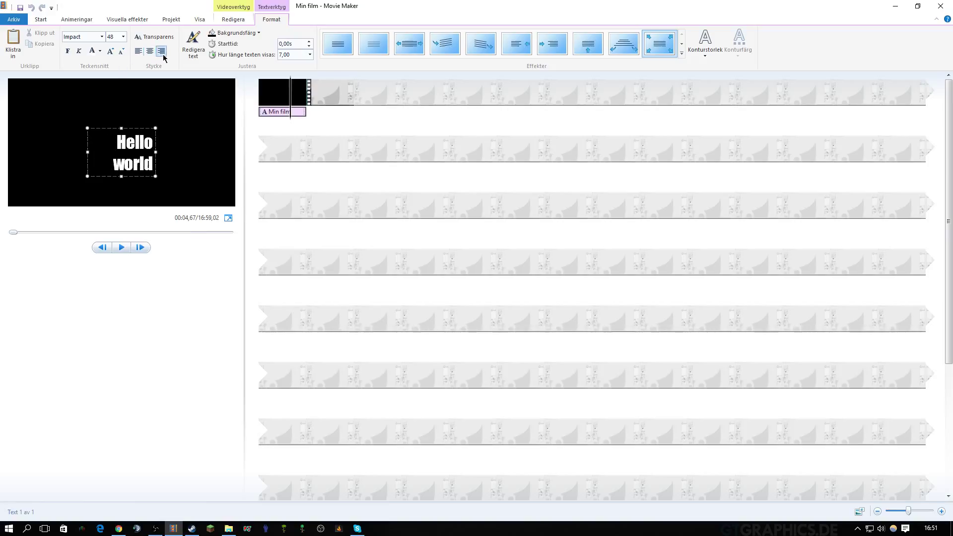
pyautogui.click(149, 51)
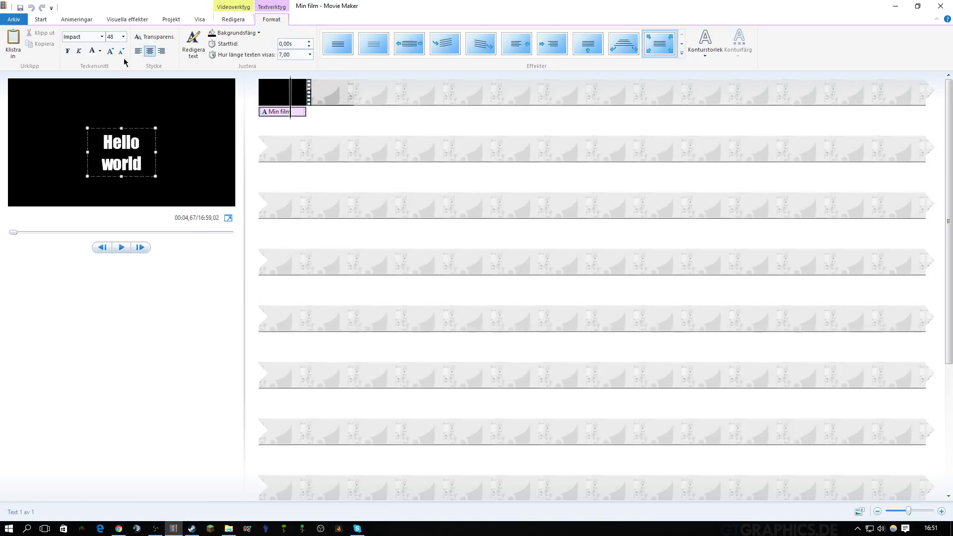
pyautogui.click(68, 51)
pyautogui.click(78, 51)
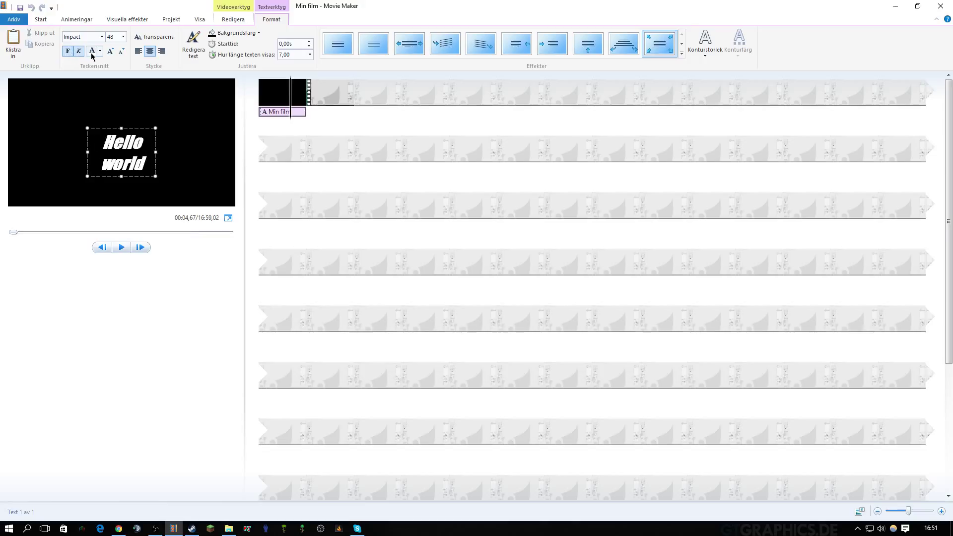
# - Keep the title text white, set the font size to 48, and return the preview to 00:00
pyautogui.click(99, 51)
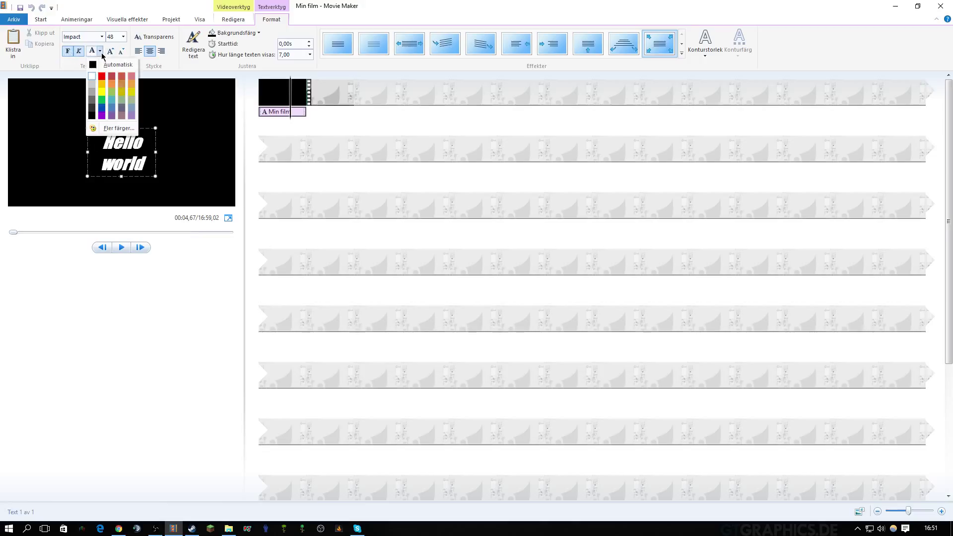
pyautogui.click(91, 79)
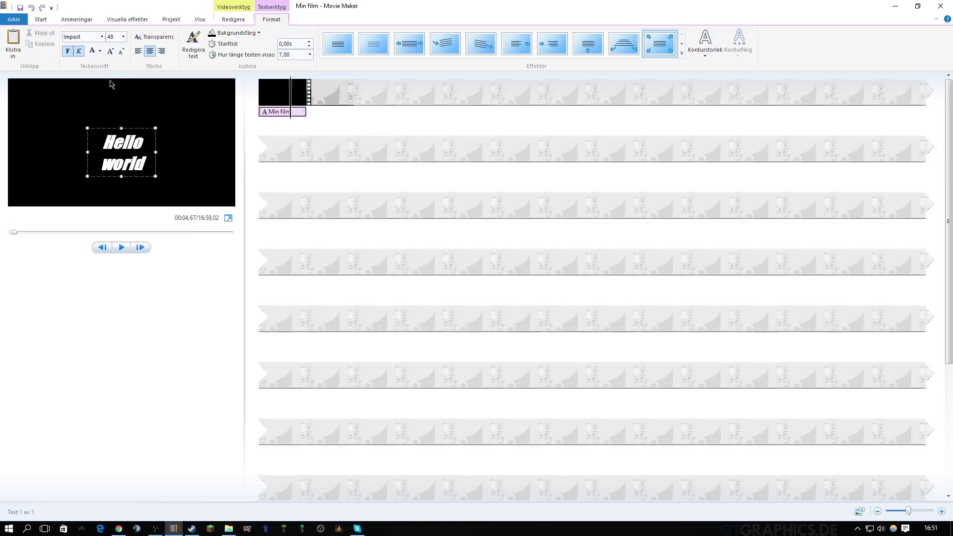
pyautogui.click(110, 51)
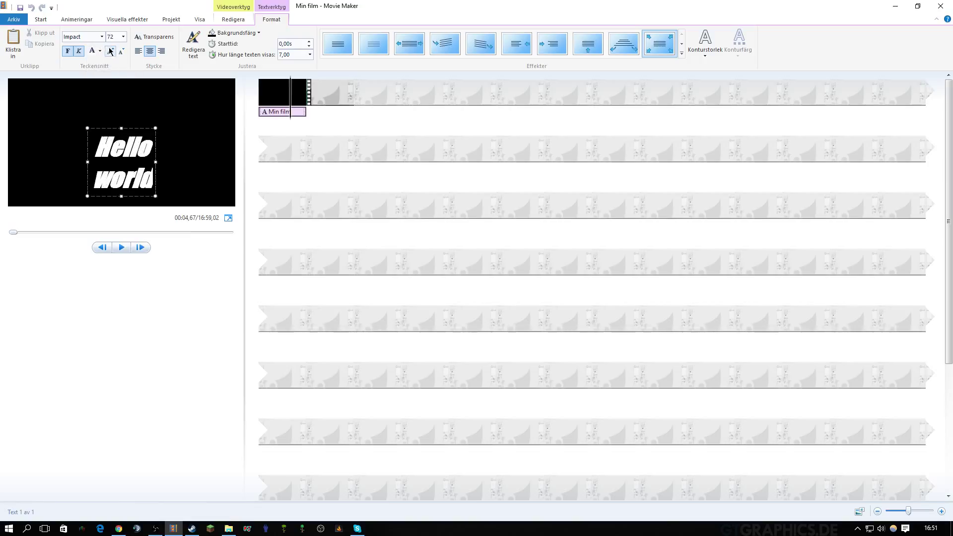
pyautogui.click(110, 51)
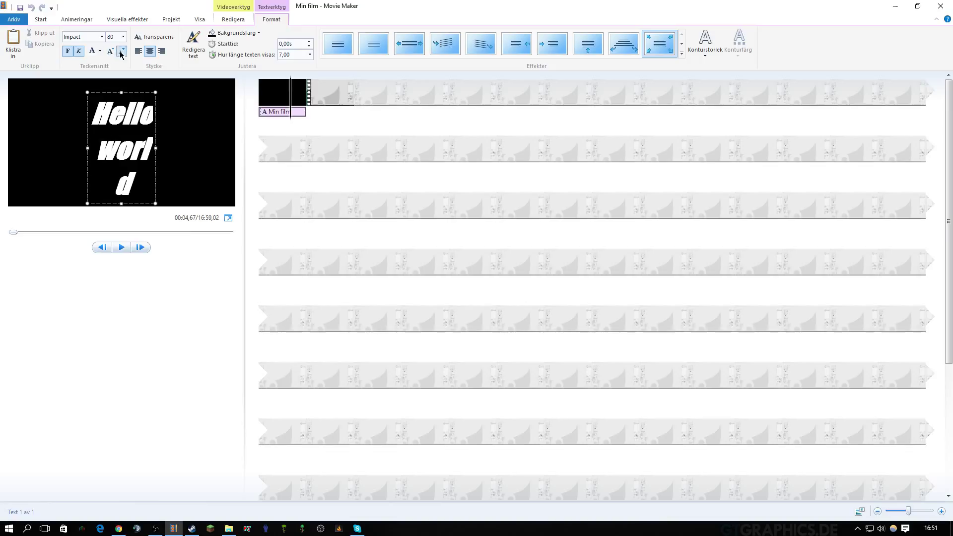
pyautogui.click(121, 52)
pyautogui.click(121, 51)
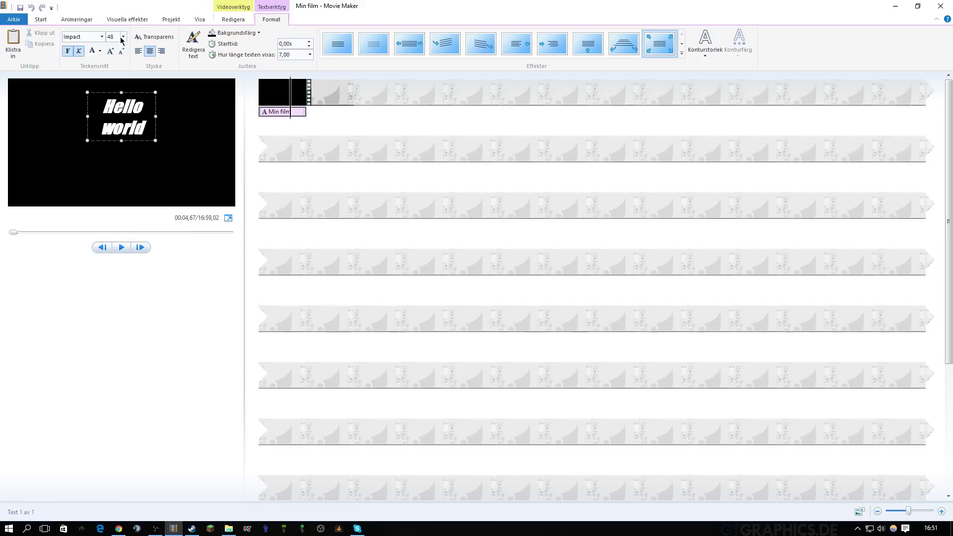
pyautogui.click(122, 38)
pyautogui.click(122, 37)
pyautogui.click(260, 122)
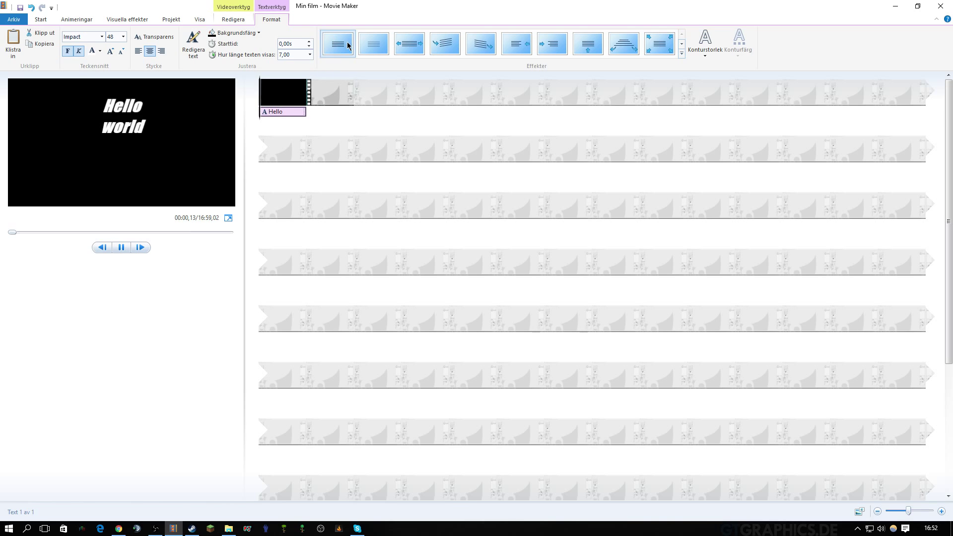
# - Try the first five Effekter animations on the title and preview one from the start
pyautogui.click(380, 43)
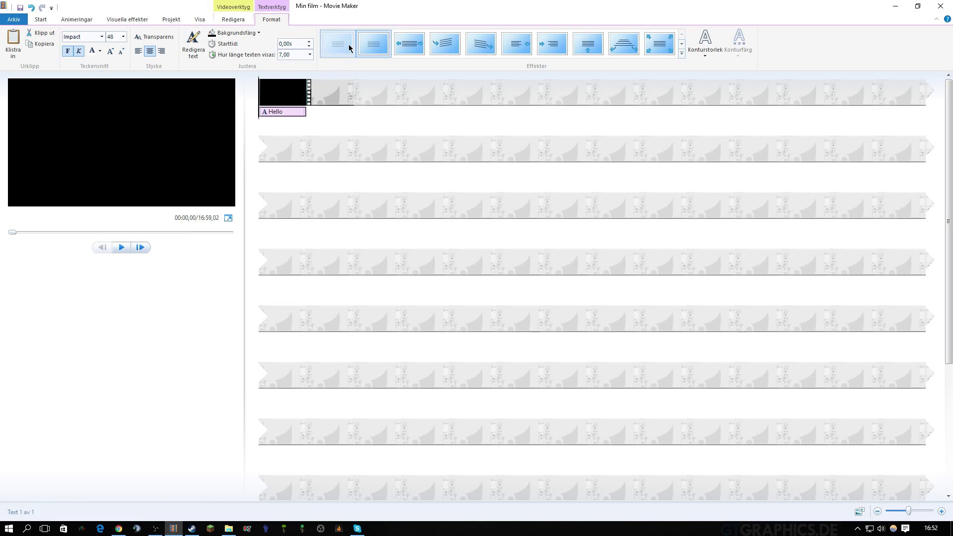
pyautogui.click(346, 43)
pyautogui.click(395, 48)
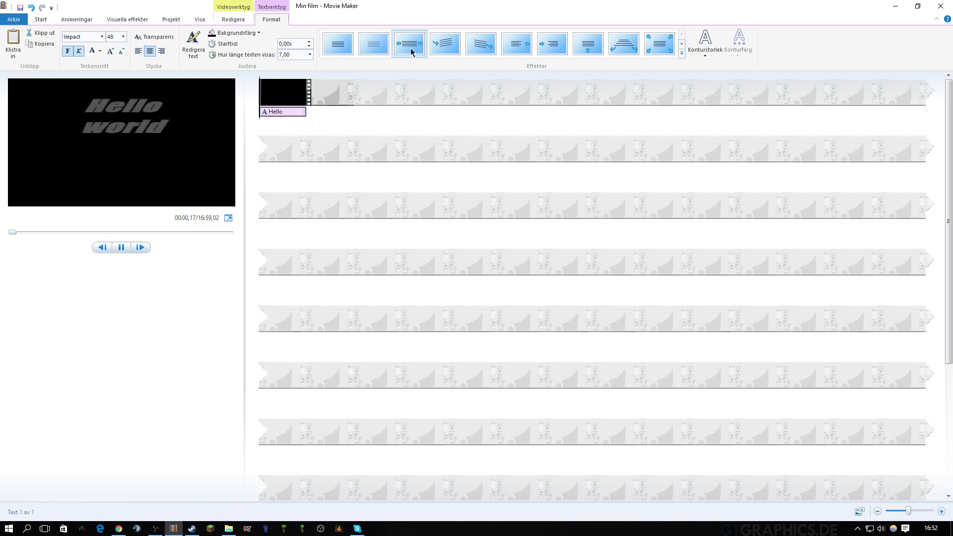
pyautogui.click(447, 46)
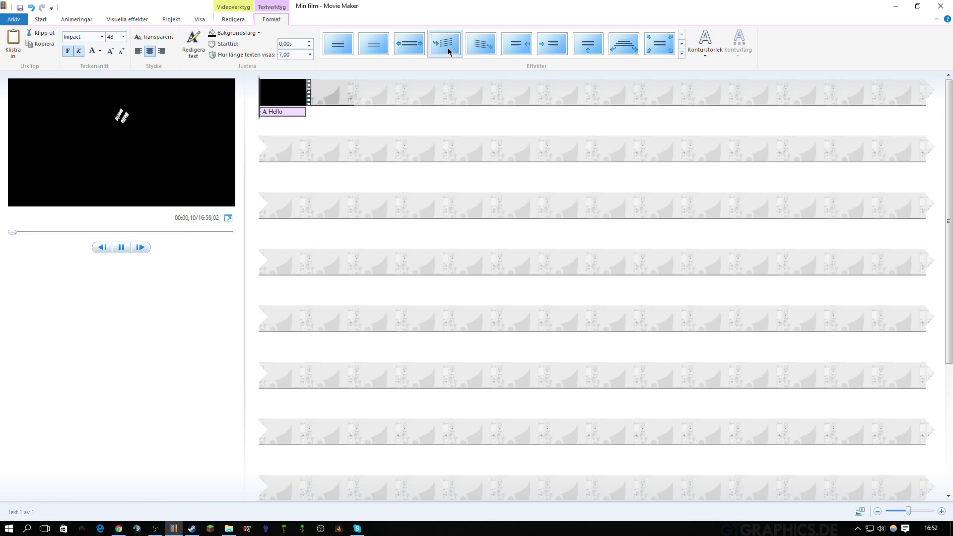
pyautogui.click(481, 48)
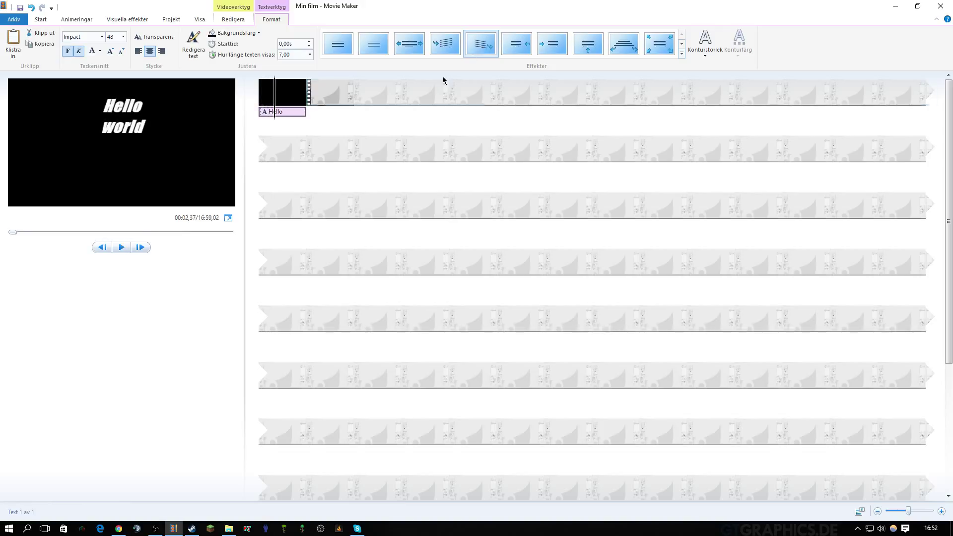
pyautogui.click(122, 248)
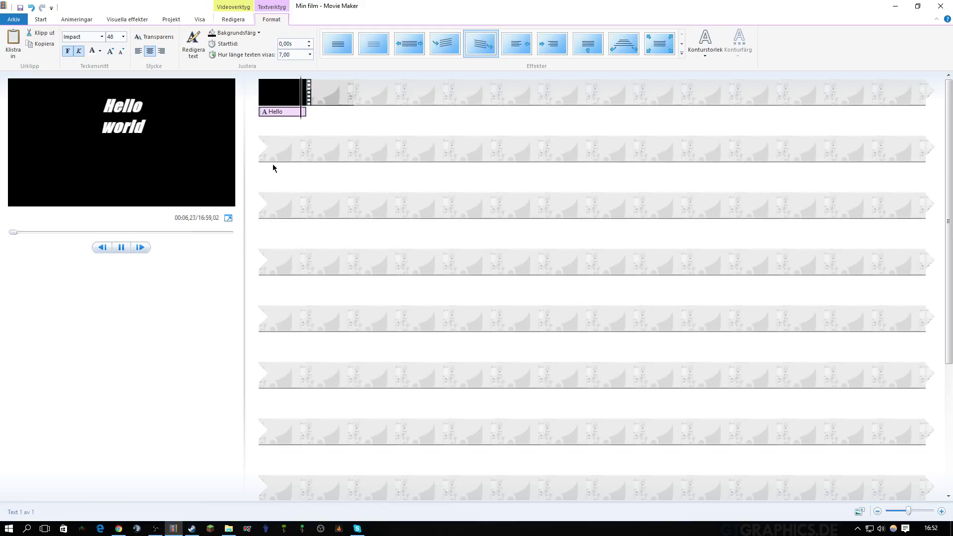
pyautogui.click(118, 251)
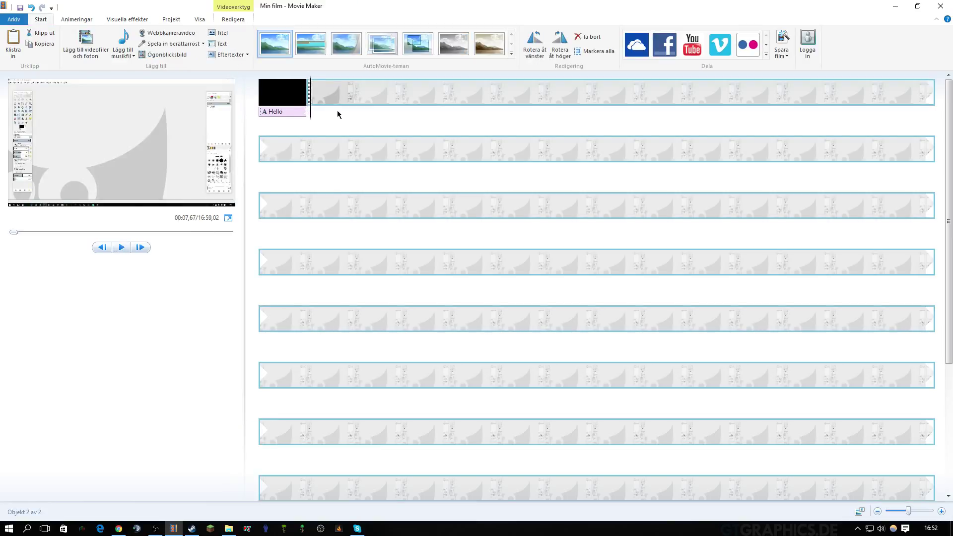
pyautogui.moveTo(310, 122); pyautogui.dragTo(248, 121)
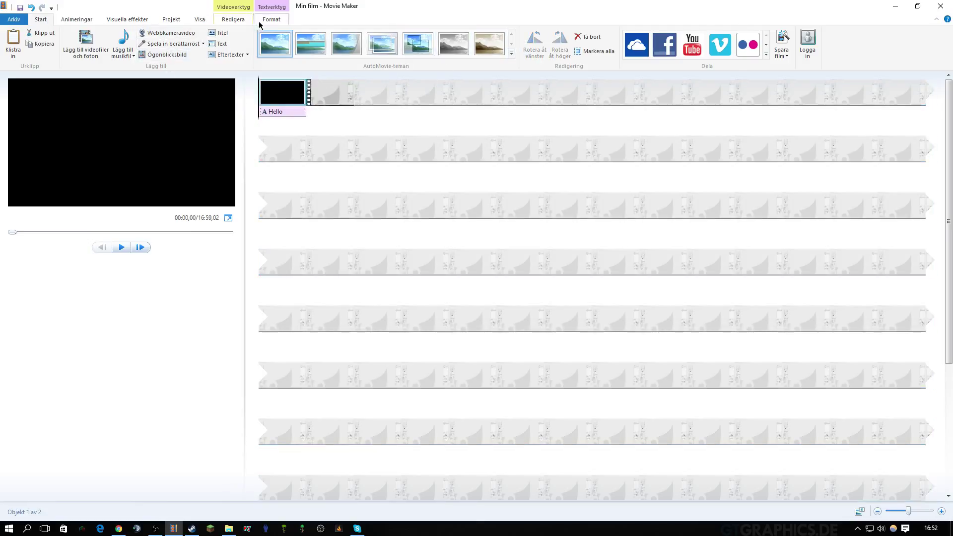
# - Try the sixth to ninth effects, then apply Sträck ut to the title
pyautogui.click(277, 20)
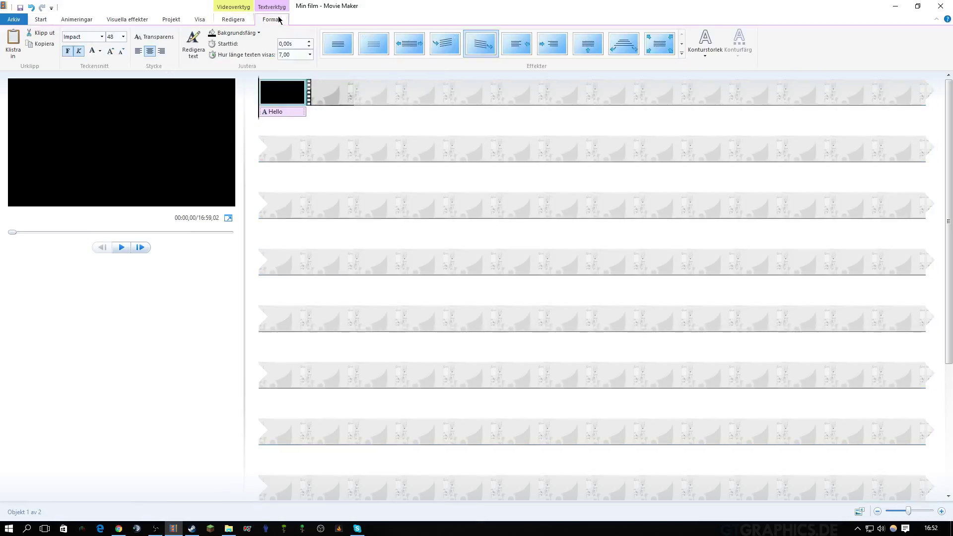
pyautogui.click(517, 50)
pyautogui.click(555, 52)
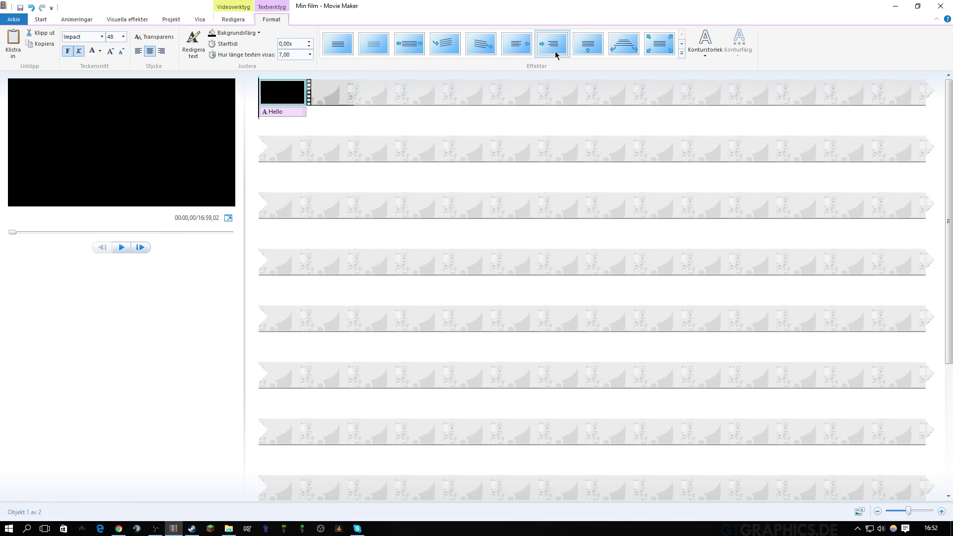
pyautogui.click(594, 47)
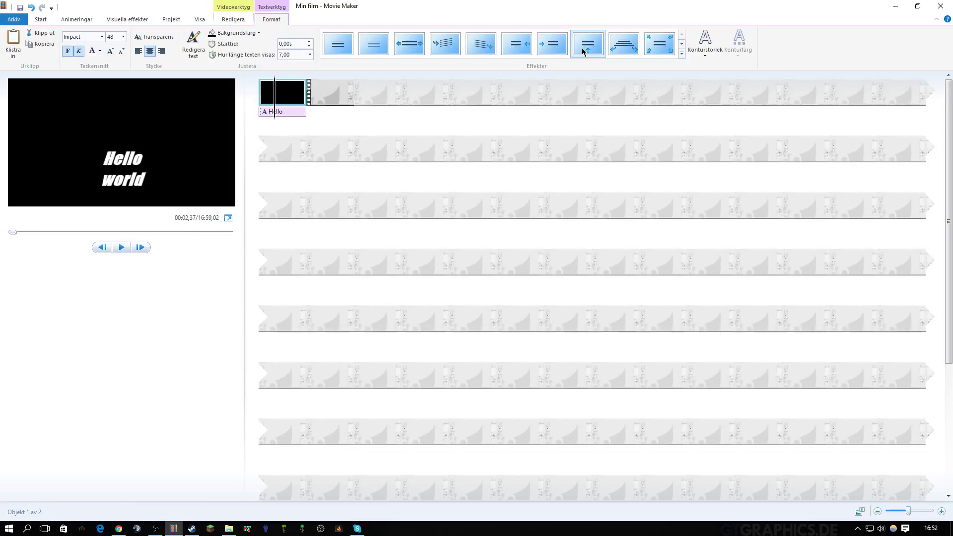
pyautogui.click(622, 50)
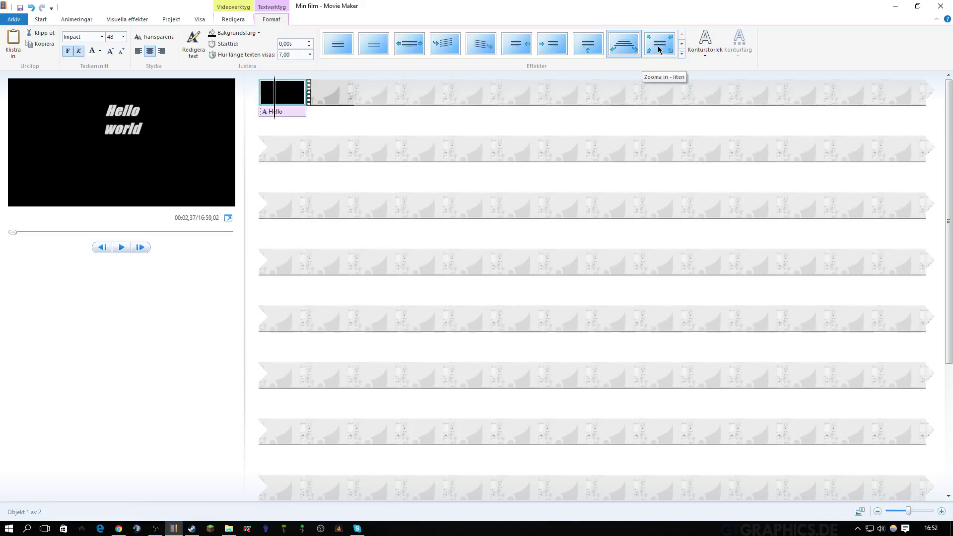
pyautogui.click(406, 50)
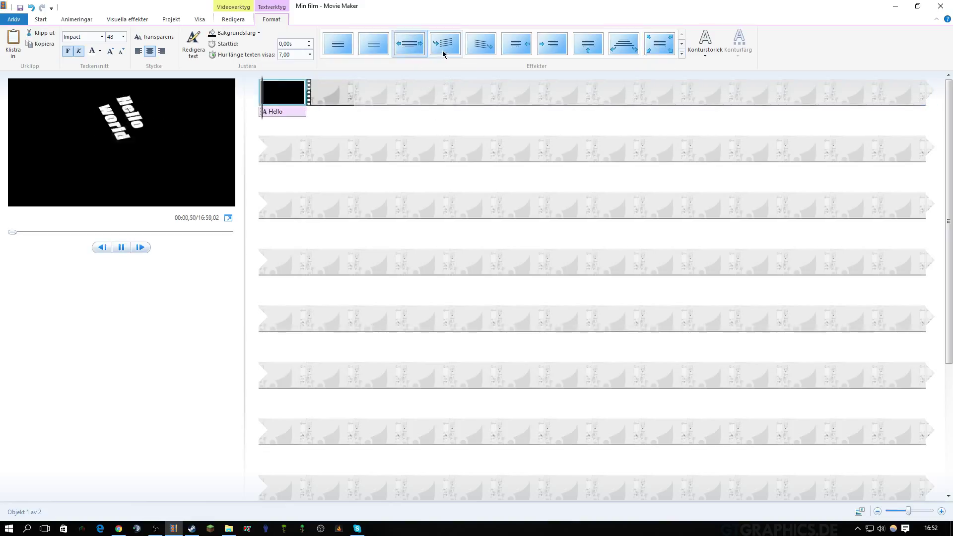
pyautogui.click(418, 51)
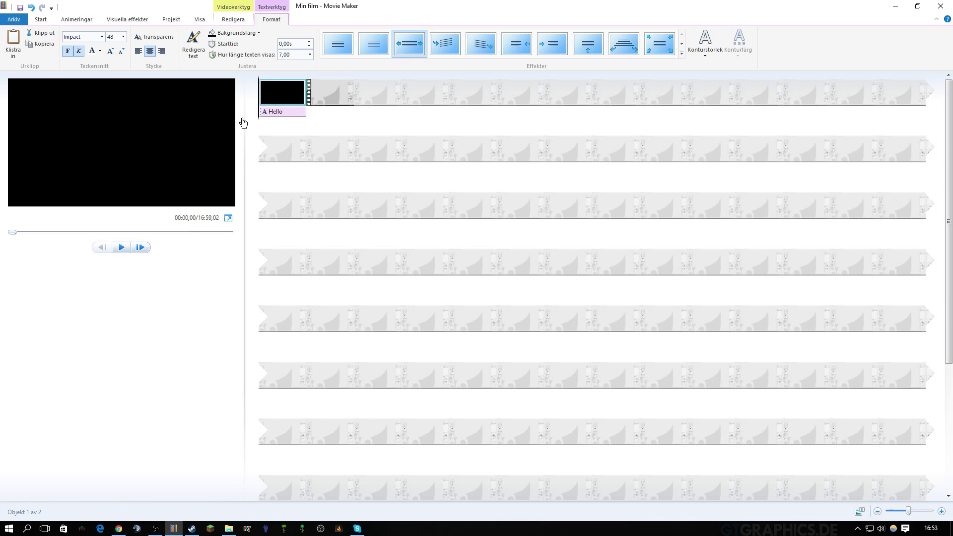
# - Move the playhead onto the video clip at about 00:36,17
pyautogui.click(274, 119)
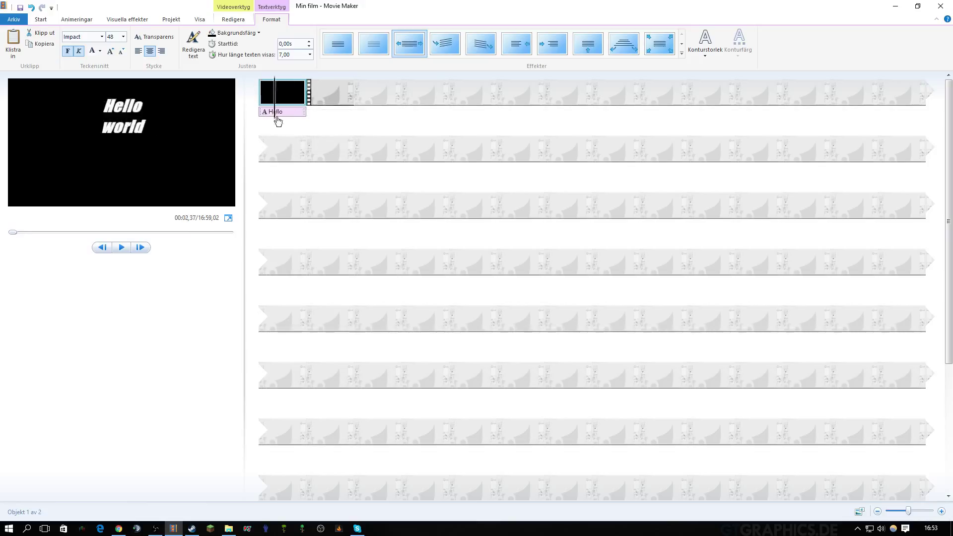
pyautogui.click(316, 122)
pyautogui.click(309, 120)
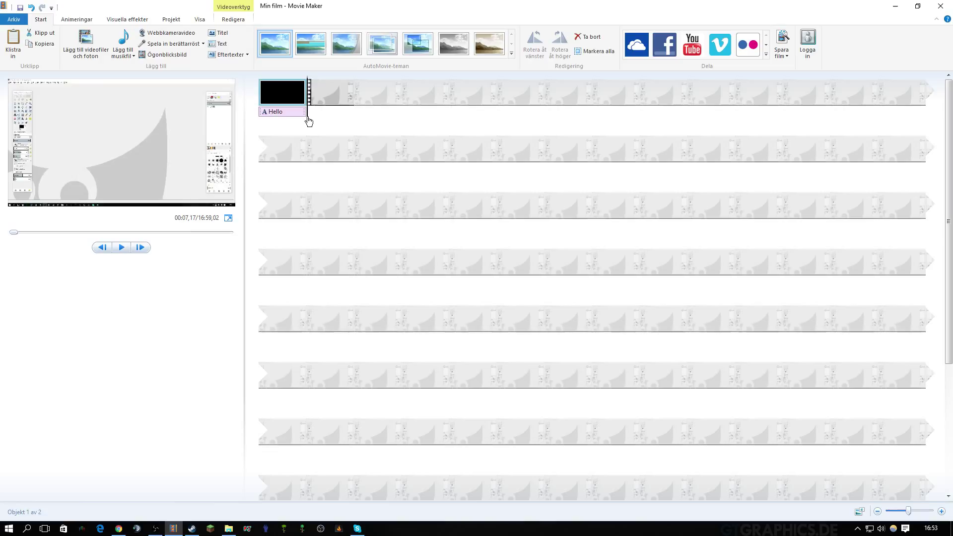
pyautogui.moveTo(308, 121); pyautogui.dragTo(504, 112)
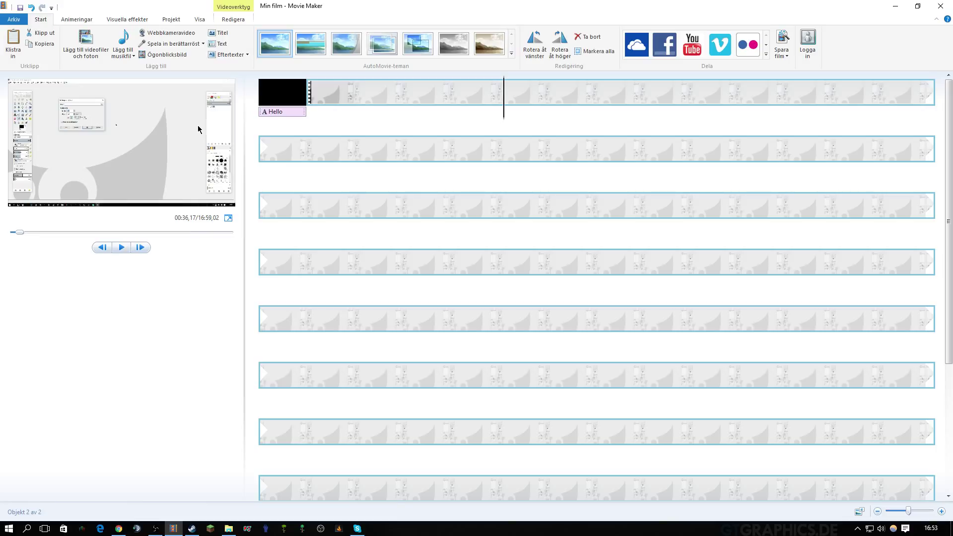
# - Add a two-line caption 'For hd 1080p' / 'do 1920 x 1080' and select its text
pyautogui.click(219, 44)
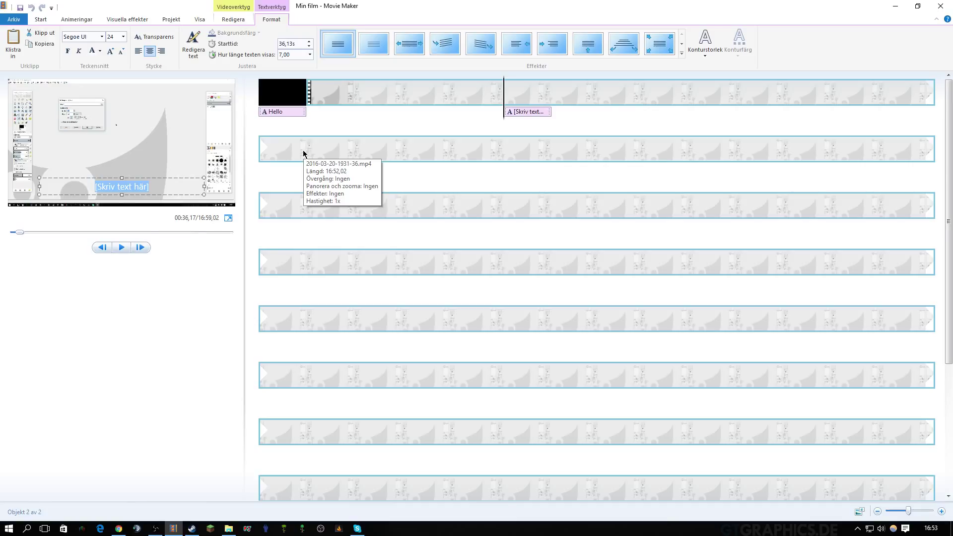
pyautogui.write('Fo')
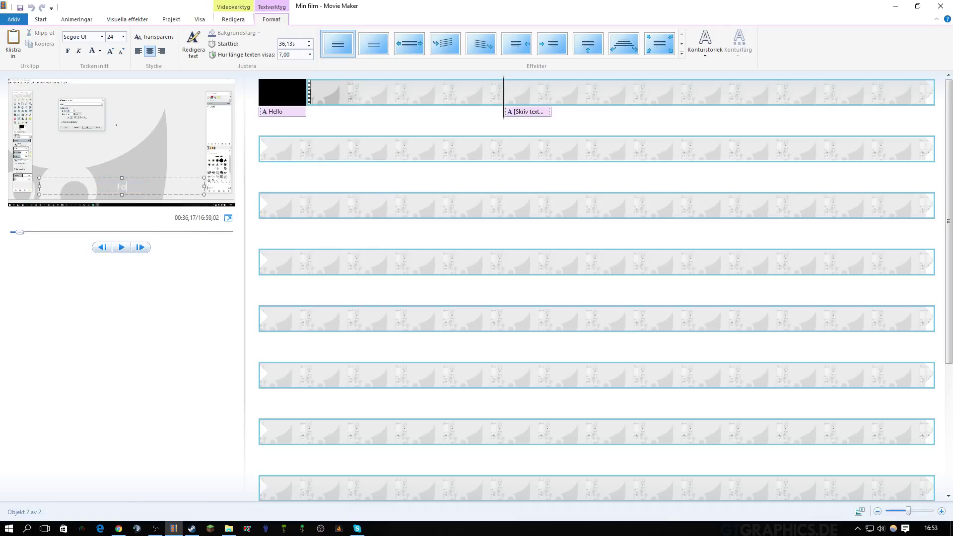
pyautogui.write('r hd')
pyautogui.write(' 1')
pyautogui.write('0')
pyautogui.write('80')
pyautogui.write('p ')
pyautogui.write('do')
pyautogui.press('Left')
pyautogui.press('Left')
pyautogui.press('Return')
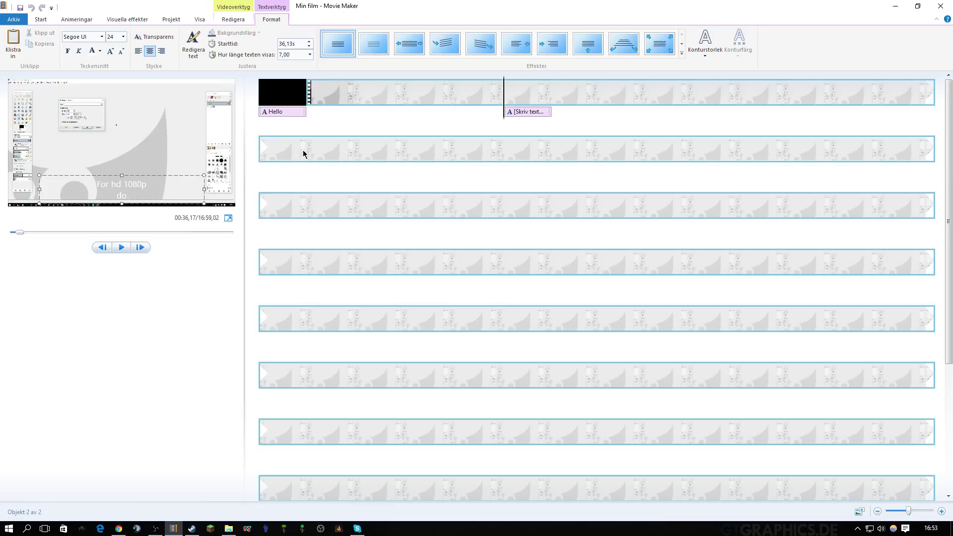
pyautogui.write('with')
pyautogui.press('BackSpace')
pyautogui.write('d')
pyautogui.write('20')
pyautogui.write('x 1080')
pyautogui.hotkey('ctrl', 'a')
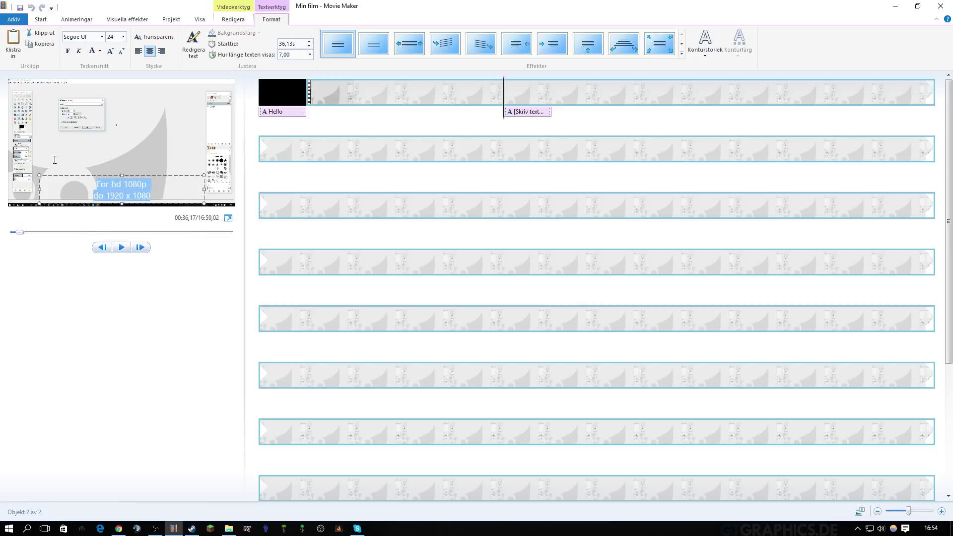
# - Make the caption text black using the Automatisk font colour
pyautogui.click(100, 51)
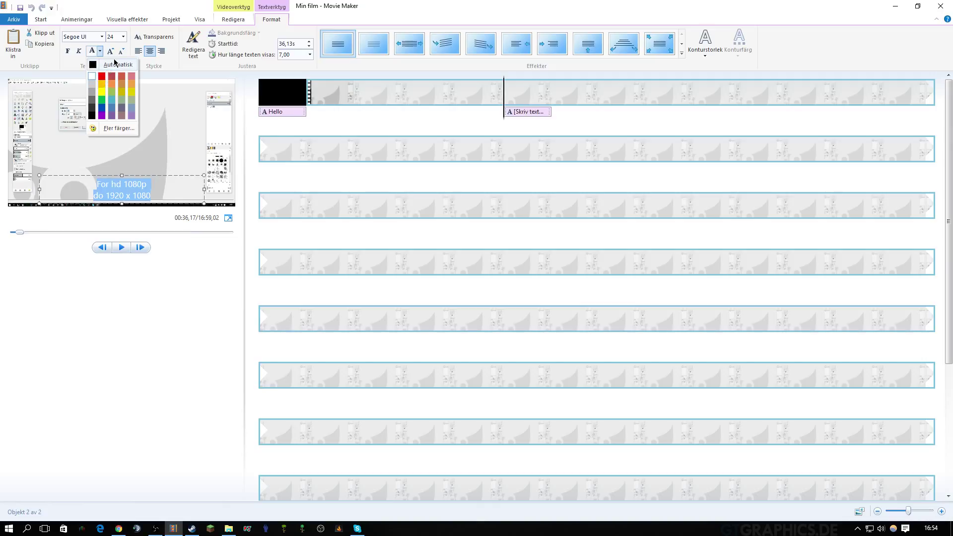
pyautogui.click(114, 63)
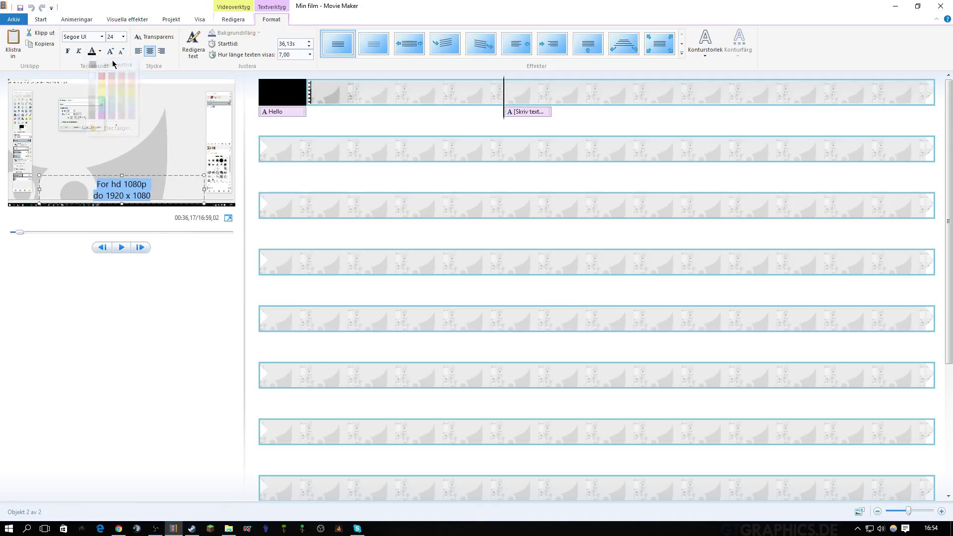
pyautogui.click(250, 100)
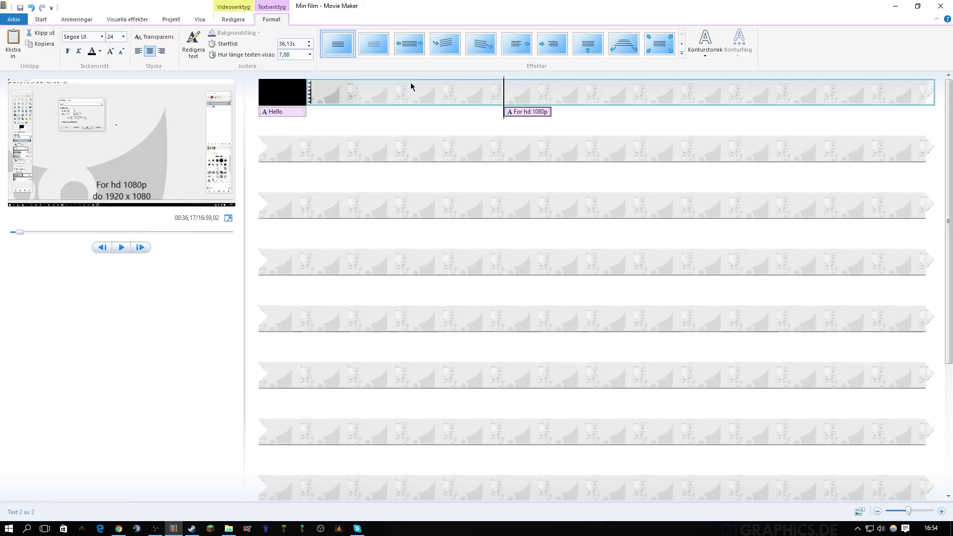
# - Drag the caption box to the top of the video frame and preview it
pyautogui.click(136, 183)
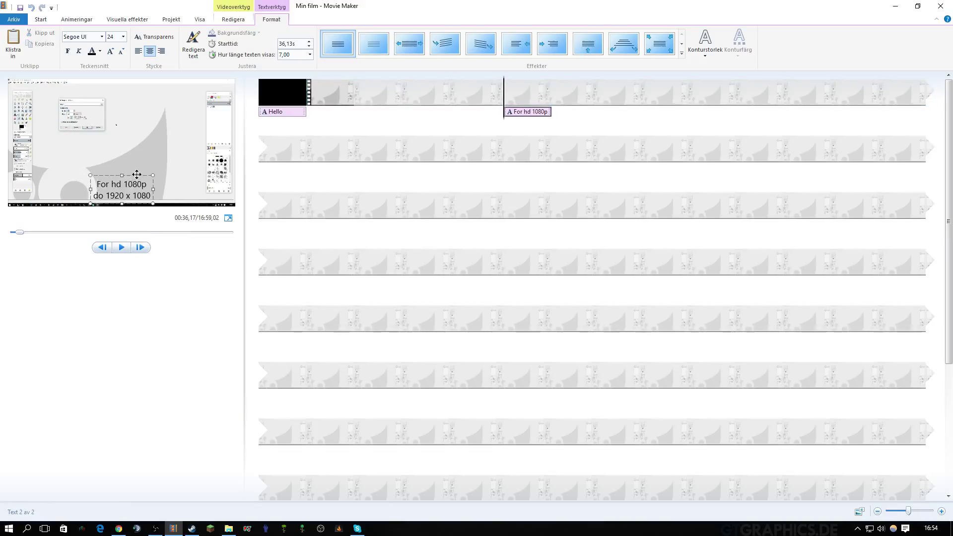
pyautogui.moveTo(136, 175); pyautogui.dragTo(173, 84)
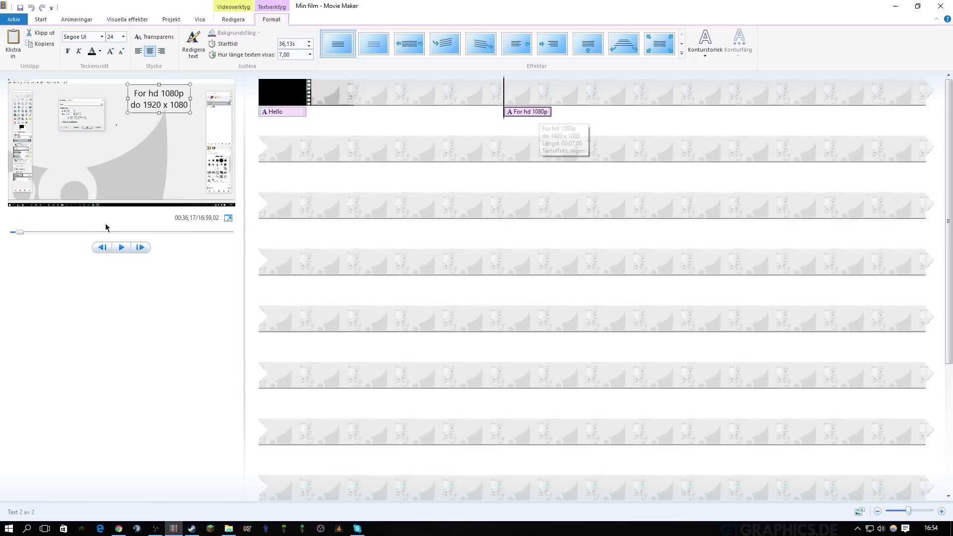
pyautogui.click(122, 247)
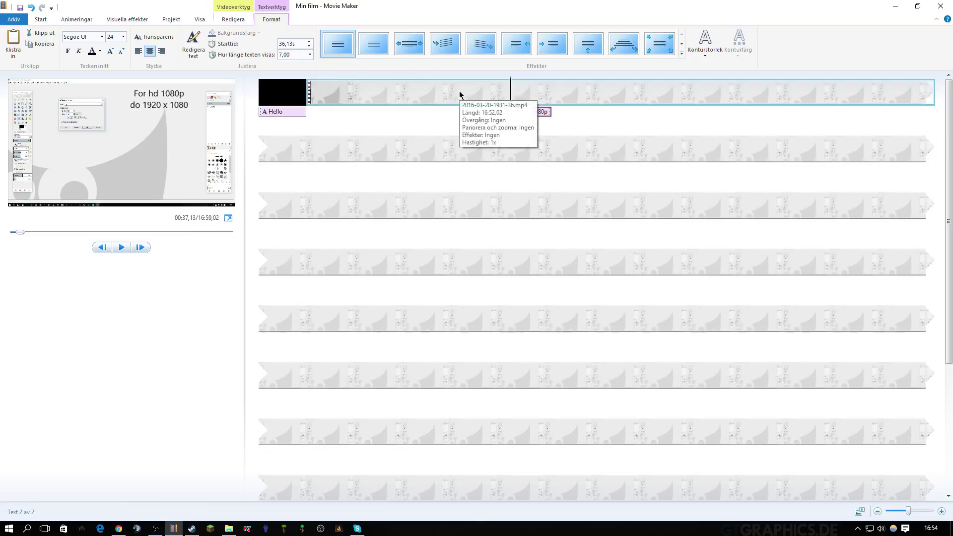
pyautogui.click(233, 20)
# - Turn the first clip's volume to minimum, check the sound, then select the 'For hd 1080p' caption
pyautogui.click(18, 40)
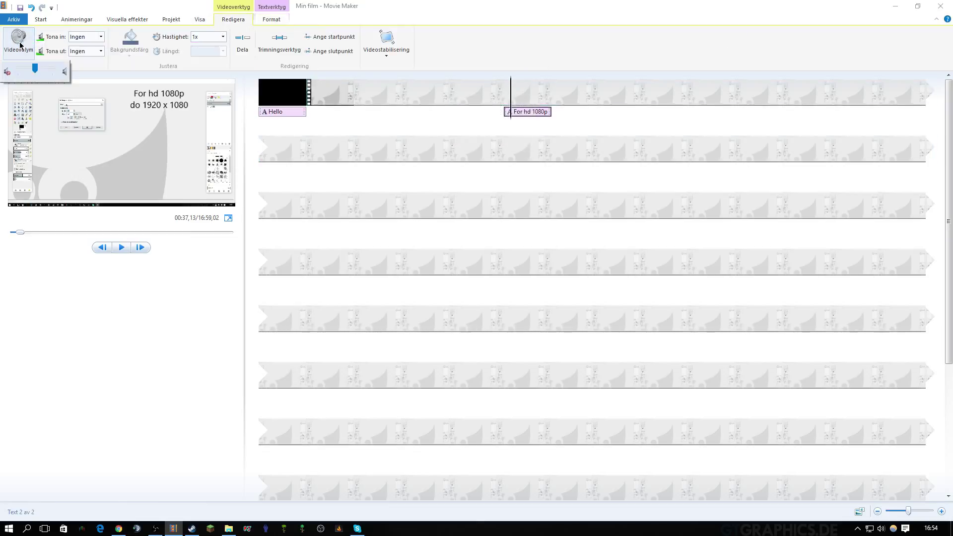
pyautogui.moveTo(36, 70); pyautogui.dragTo(1, 59)
pyautogui.click(506, 17)
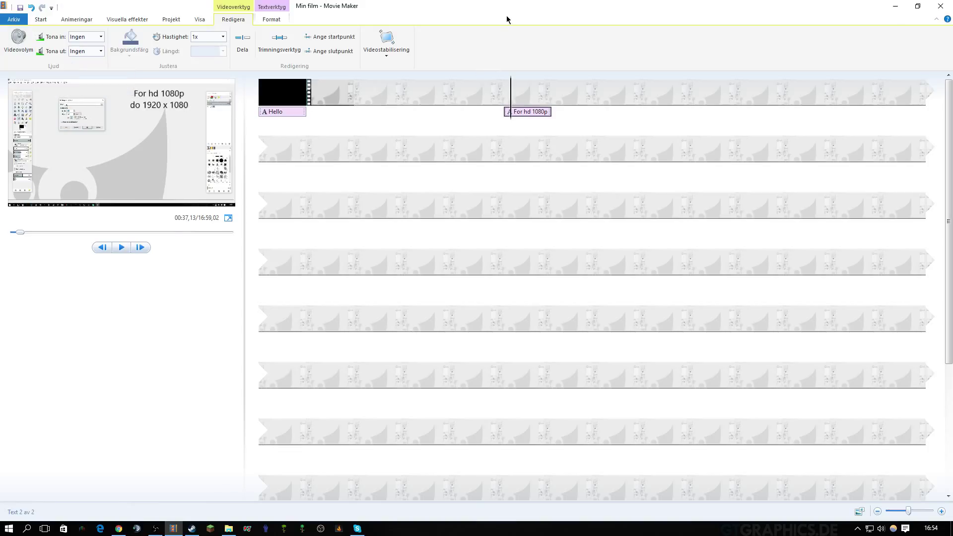
pyautogui.click(121, 247)
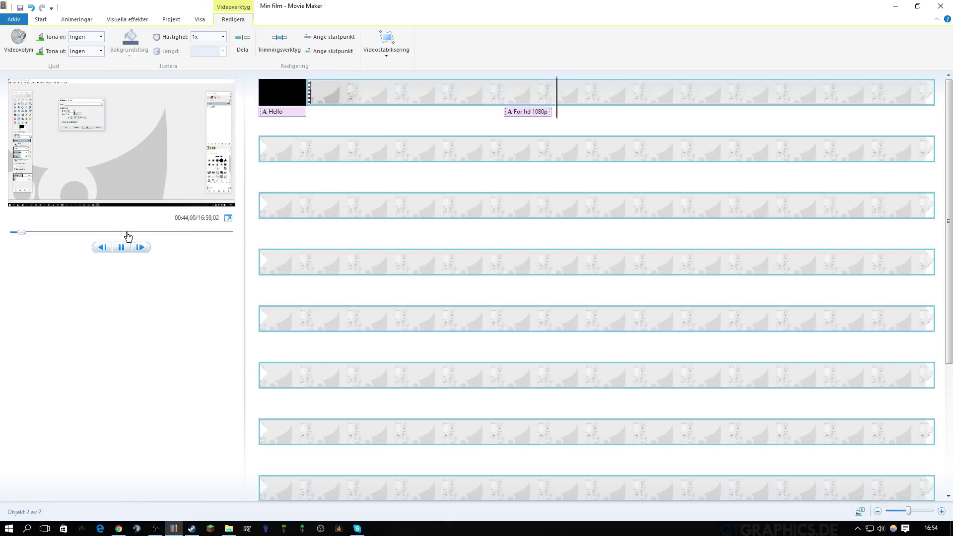
pyautogui.click(518, 112)
# - Give the caption the second Effekter animation, preview it, and move the playhead to about 04:22
pyautogui.click(270, 20)
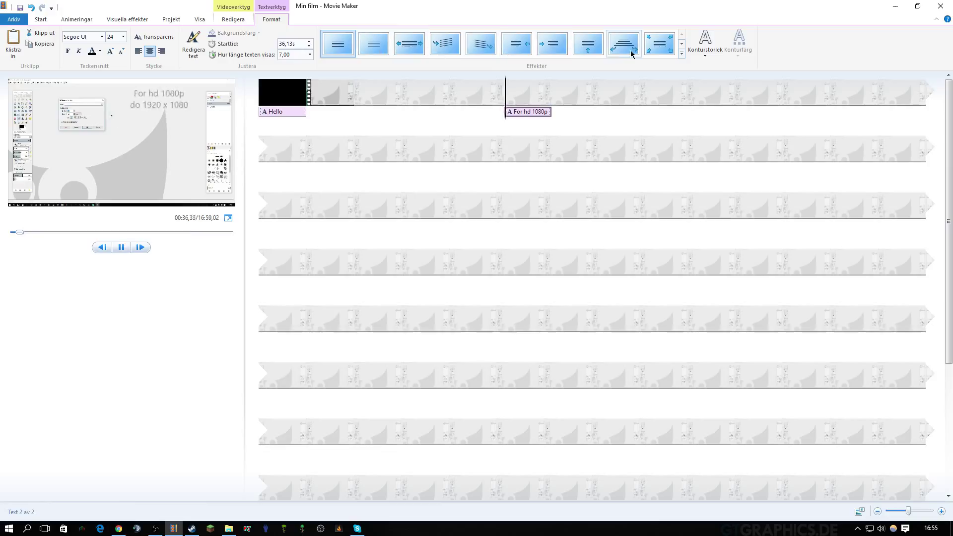
pyautogui.click(406, 47)
pyautogui.click(382, 48)
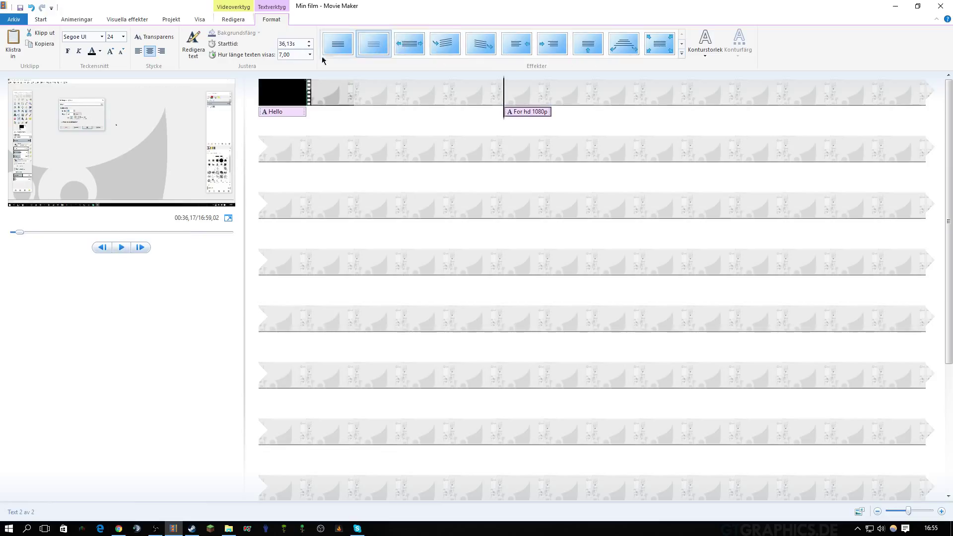
pyautogui.click(127, 249)
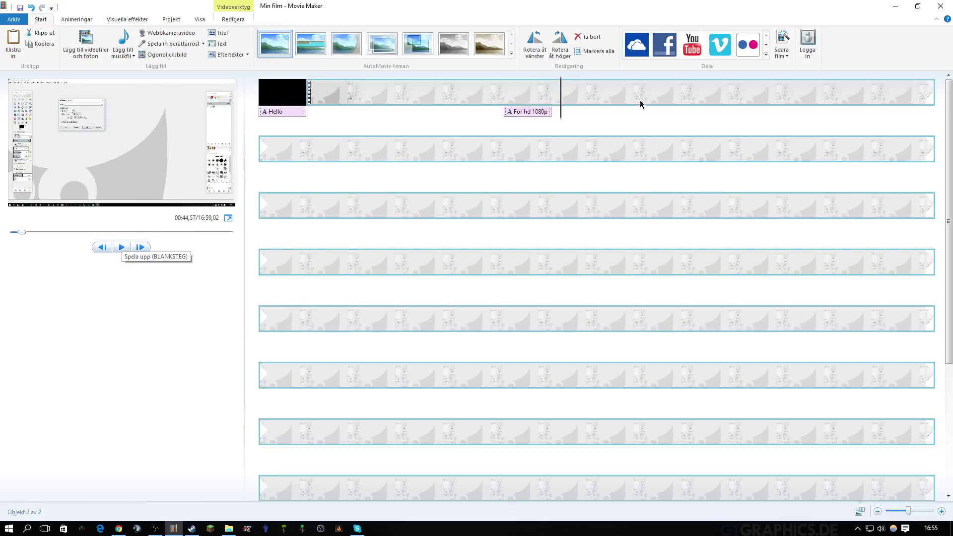
pyautogui.moveTo(573, 119); pyautogui.dragTo(429, 232)
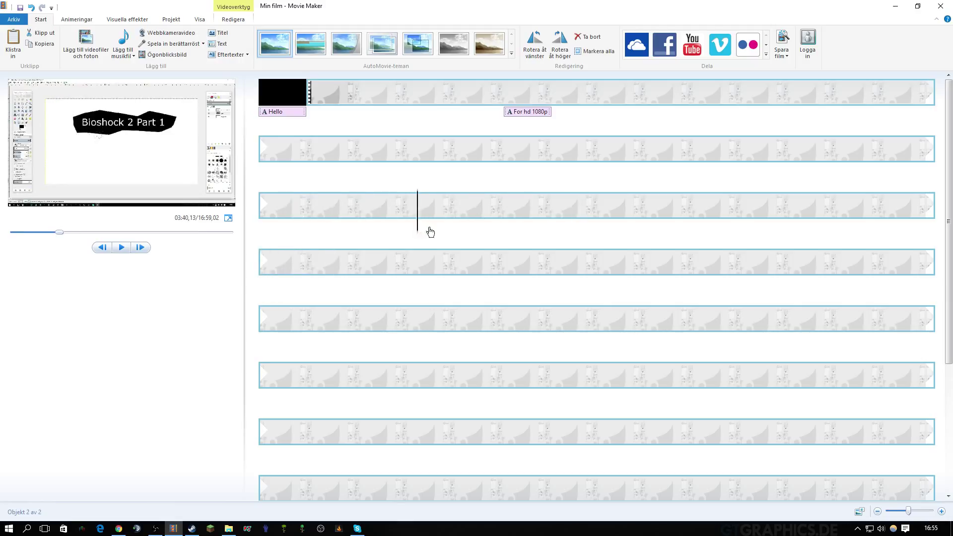
pyautogui.moveTo(509, 228); pyautogui.dragTo(706, 235)
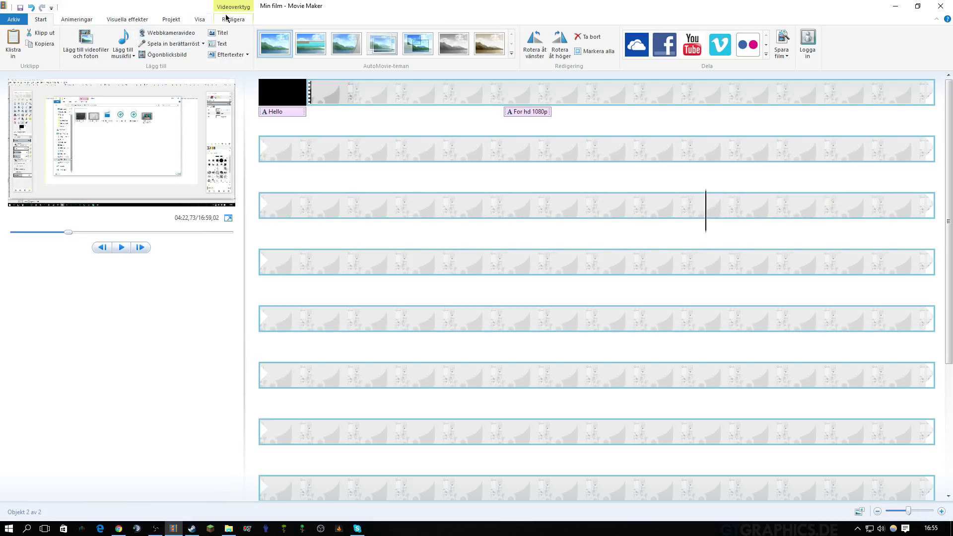
# - Split the long clip at 04:22,73 and scrub the playhead ahead to about 08:09
pyautogui.click(228, 20)
pyautogui.click(241, 41)
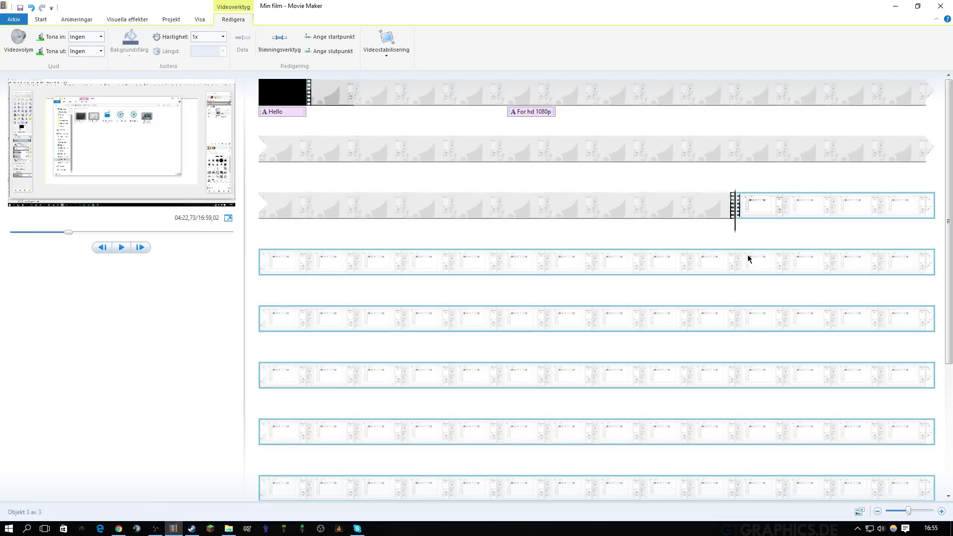
pyautogui.click(304, 270)
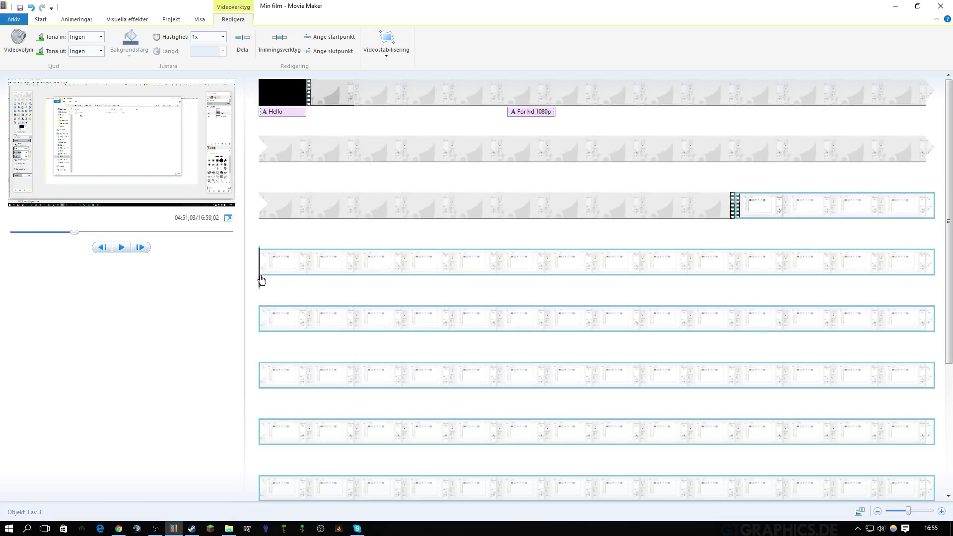
pyautogui.moveTo(270, 281); pyautogui.dragTo(264, 364)
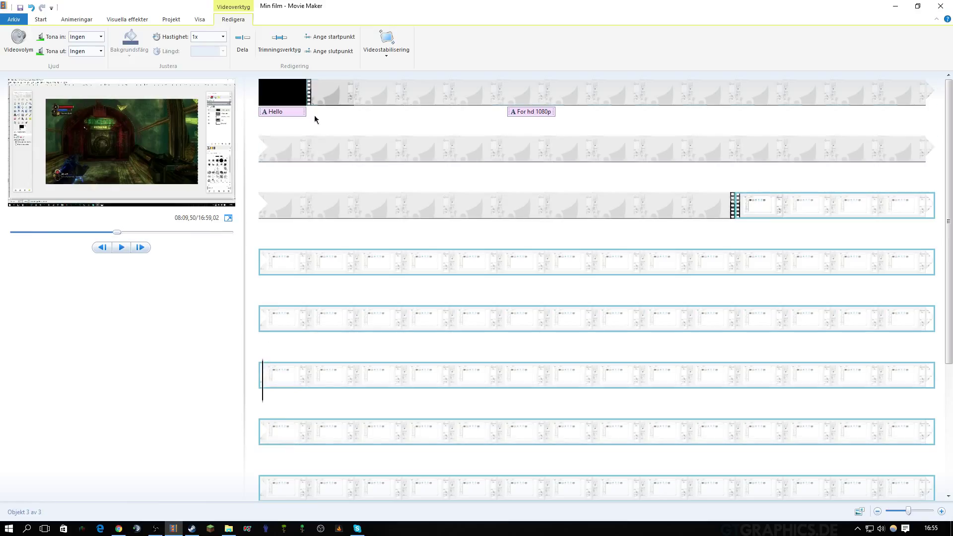
# - Split again at 08:09,50, set the middle clip to 16x speed, and play it back
pyautogui.click(242, 42)
pyautogui.click(832, 264)
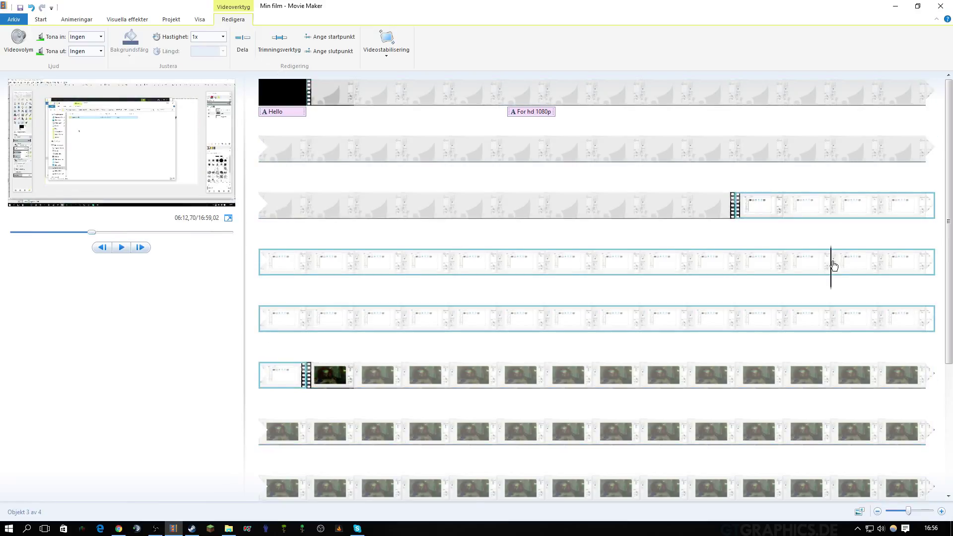
pyautogui.click(222, 38)
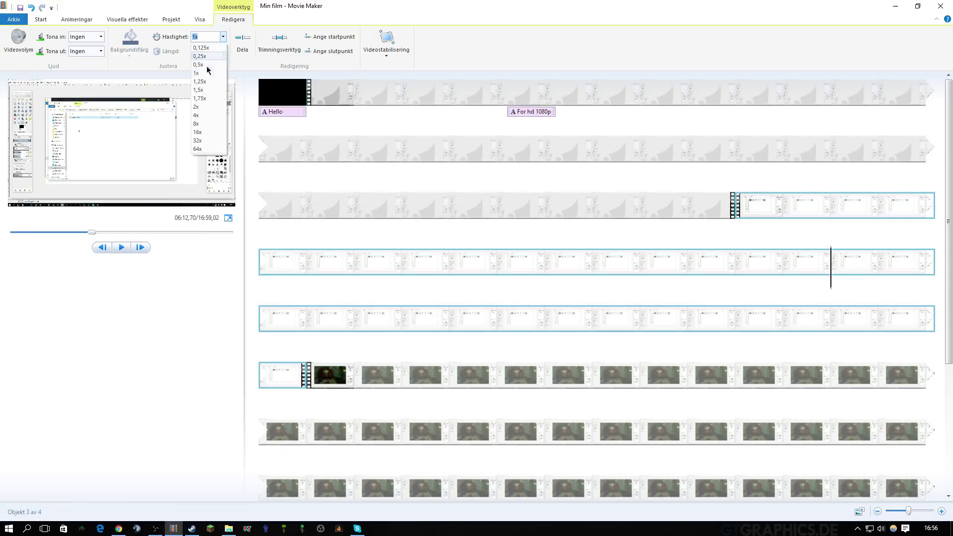
pyautogui.click(202, 133)
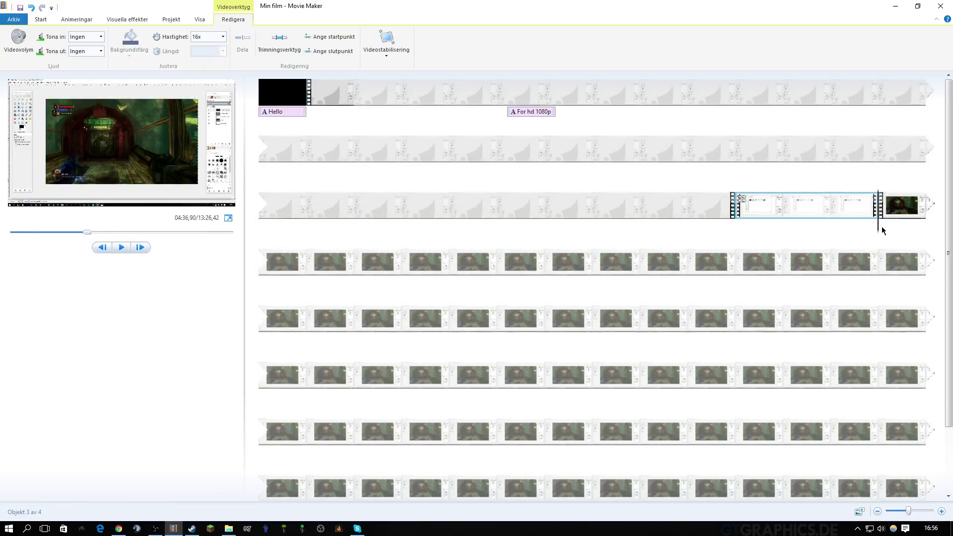
pyautogui.click(666, 223)
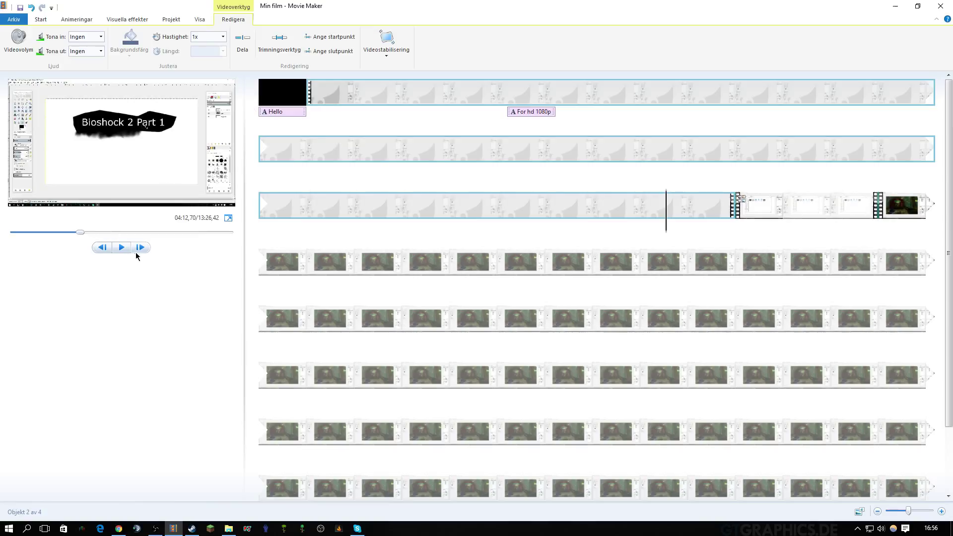
pyautogui.click(121, 248)
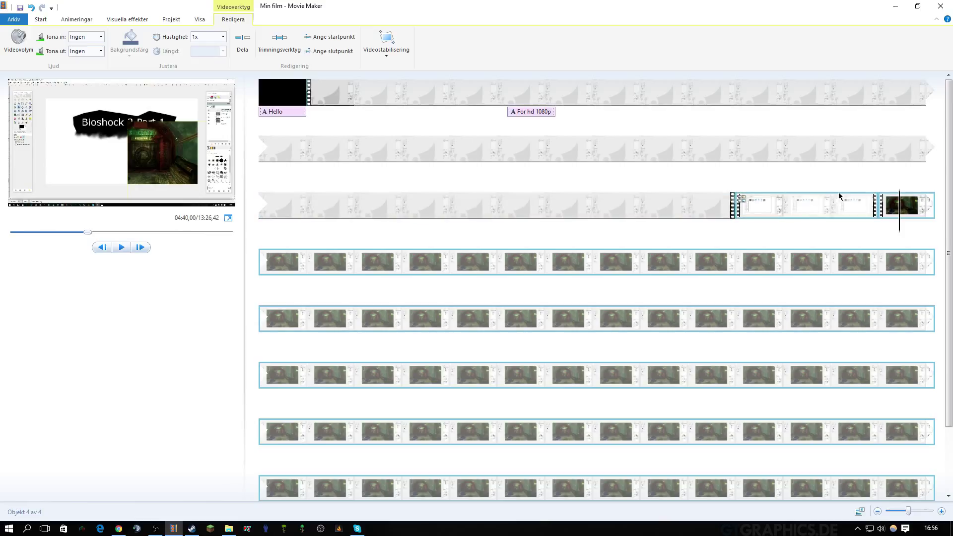
# - Add a horizontal bars transition to the sped-up clip from Animeringar
pyautogui.click(783, 205)
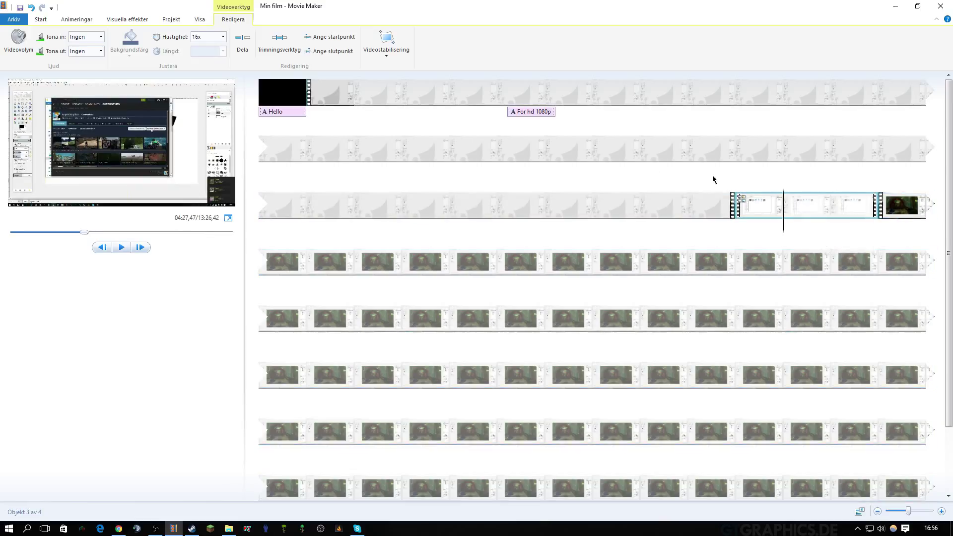
pyautogui.click(79, 20)
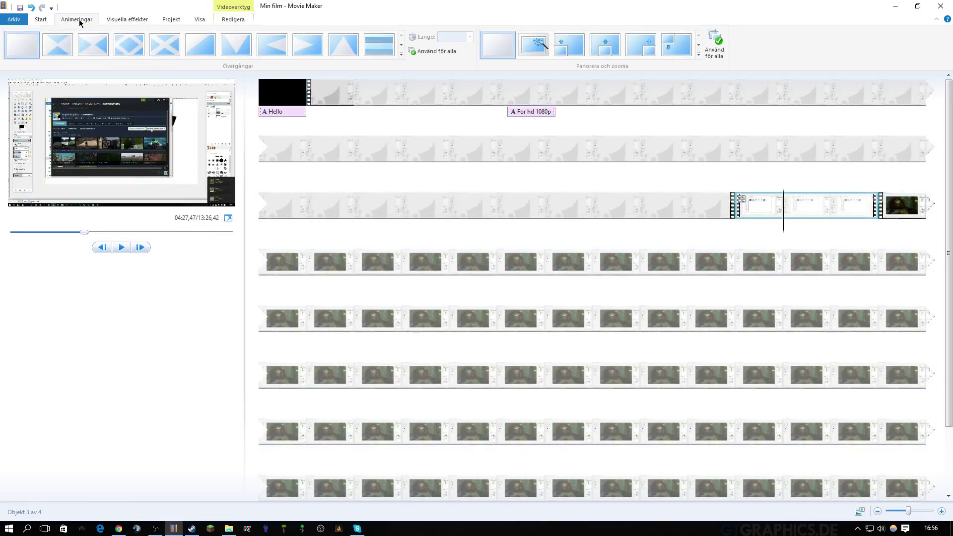
pyautogui.click(382, 50)
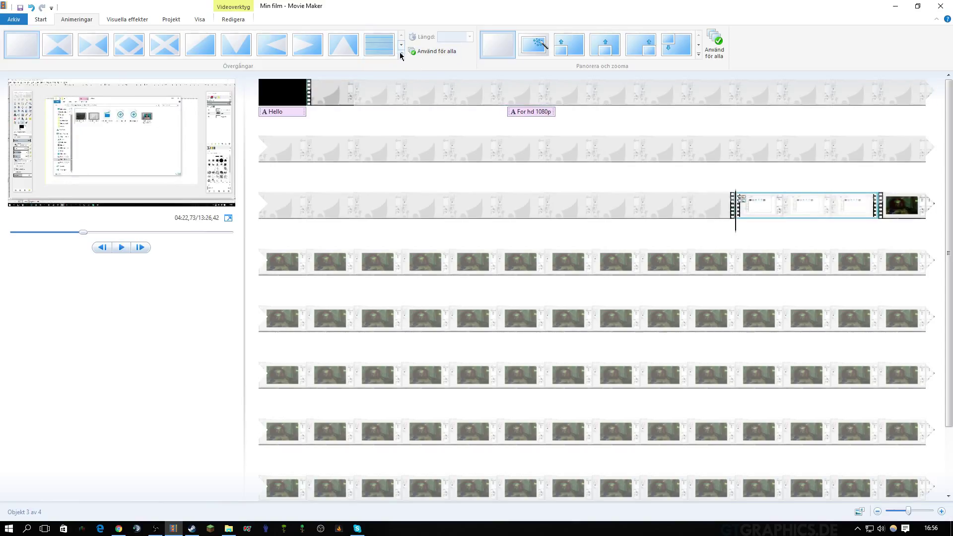
# - Replace it with a 1,50-second Lös upp dissolve transition and preview it
pyautogui.click(401, 55)
pyautogui.scroll(-3, 275, 60)
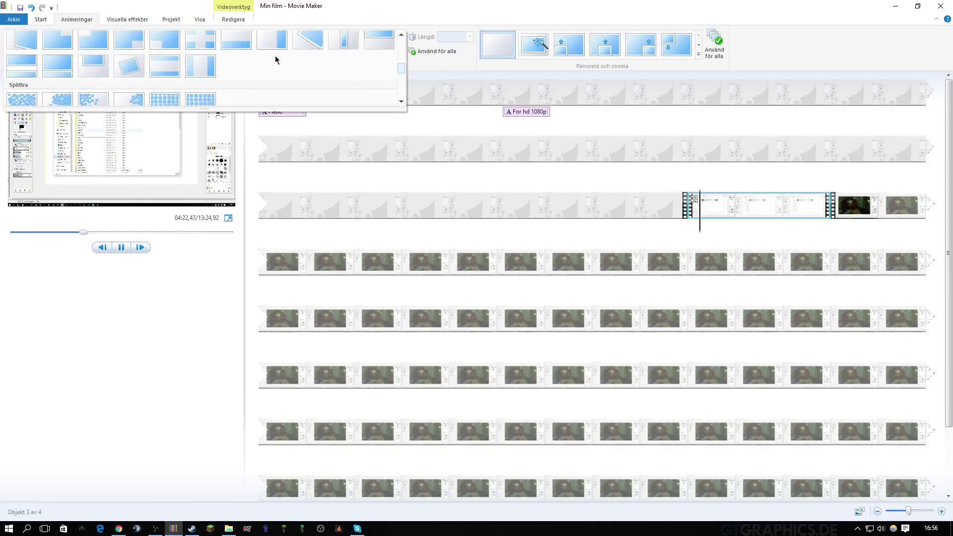
pyautogui.scroll(3, 85, 72)
pyautogui.scroll(-3, 64, 79)
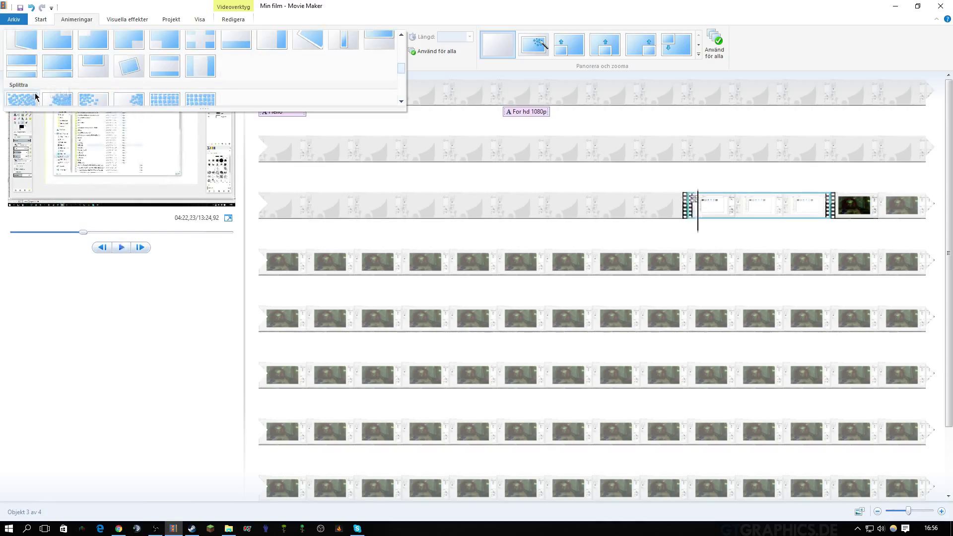
pyautogui.scroll(-2, 133, 65)
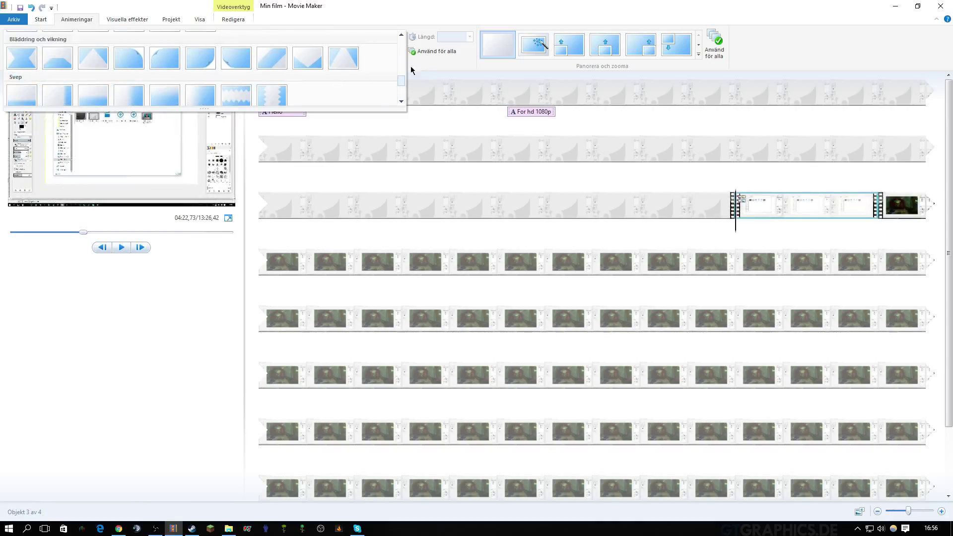
pyautogui.moveTo(398, 86); pyautogui.dragTo(393, 58)
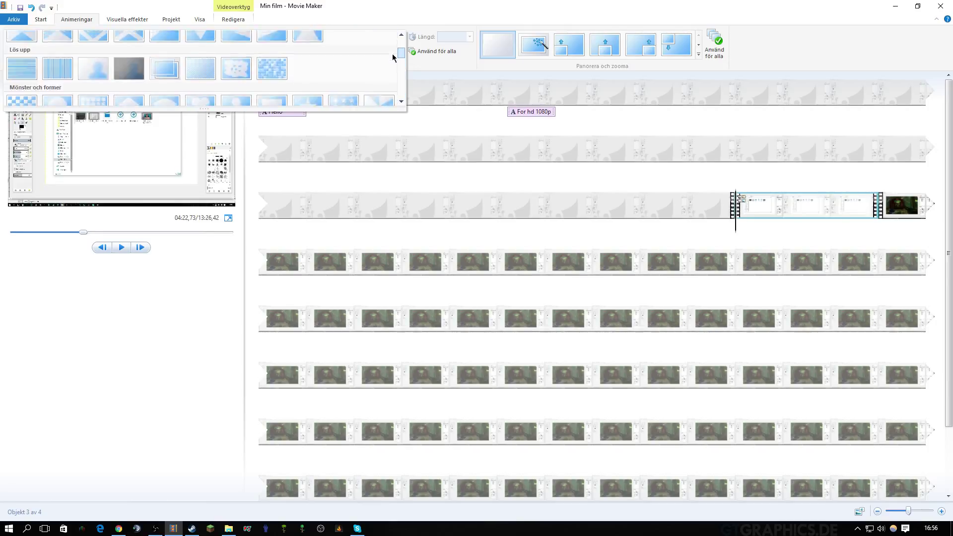
pyautogui.click(283, 73)
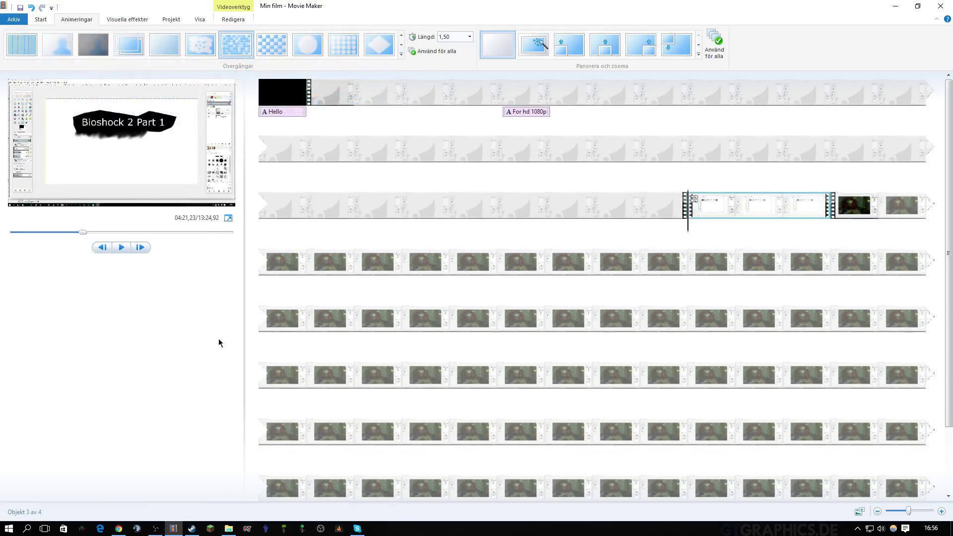
pyautogui.click(123, 248)
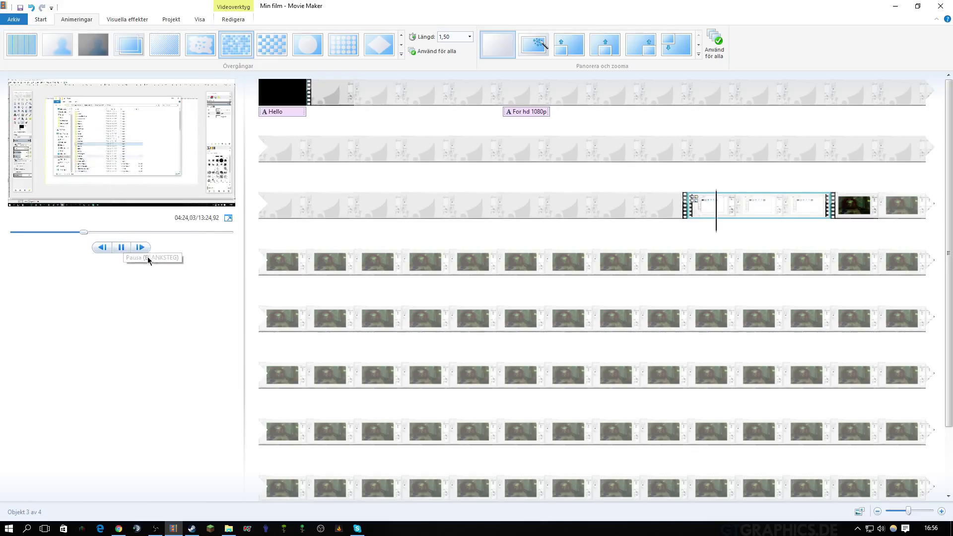
pyautogui.click(124, 248)
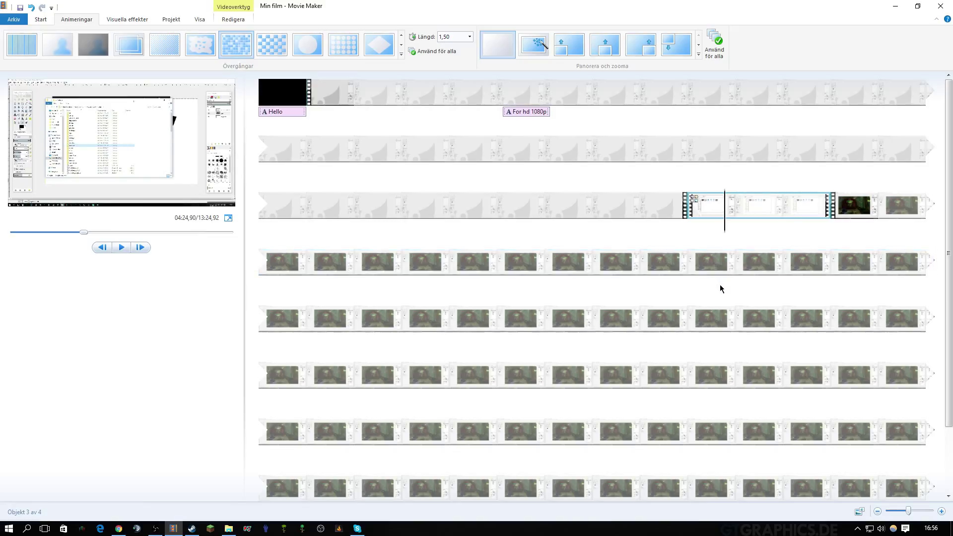
# - Browse to E:\youtube\Music\Raw and drag test v1.mp3 onto the timeline as music
pyautogui.click(230, 529)
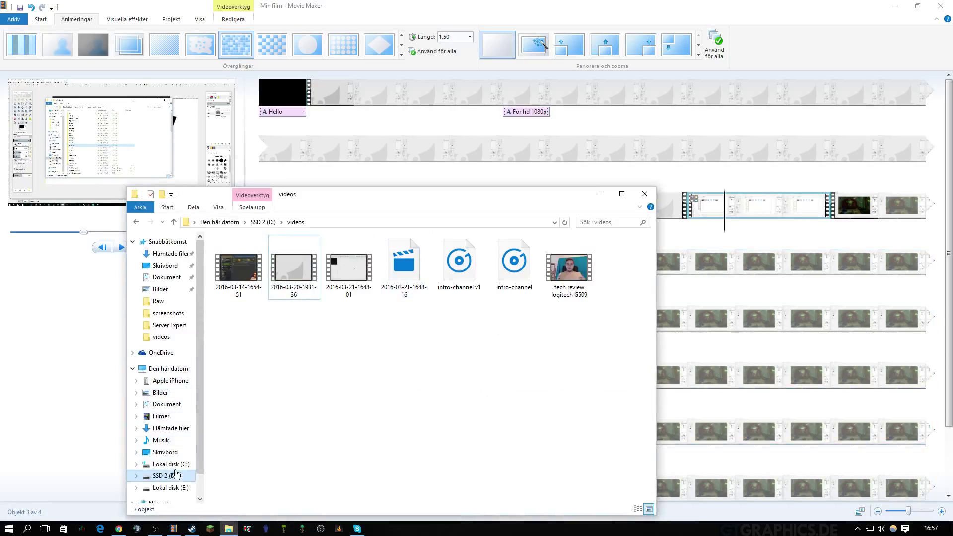
pyautogui.click(171, 488)
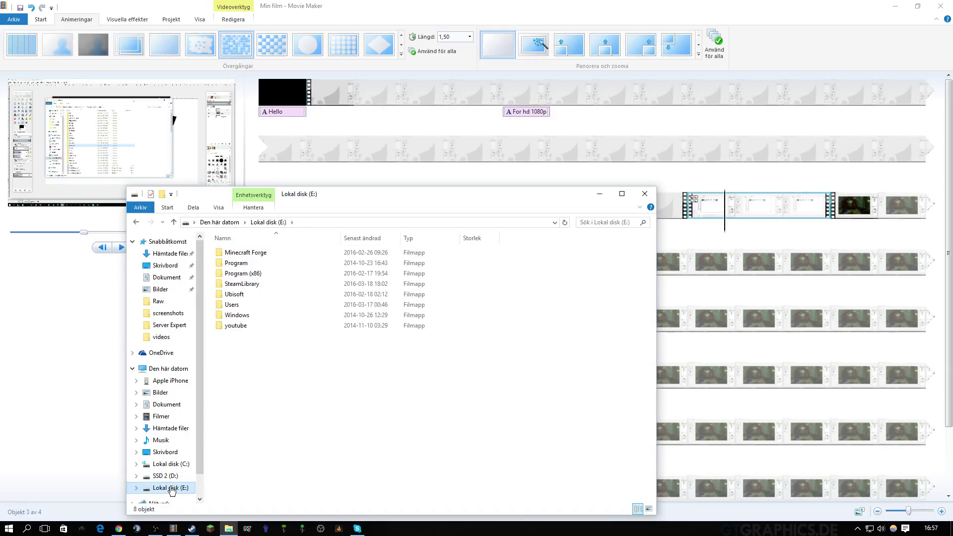
pyautogui.click(167, 476)
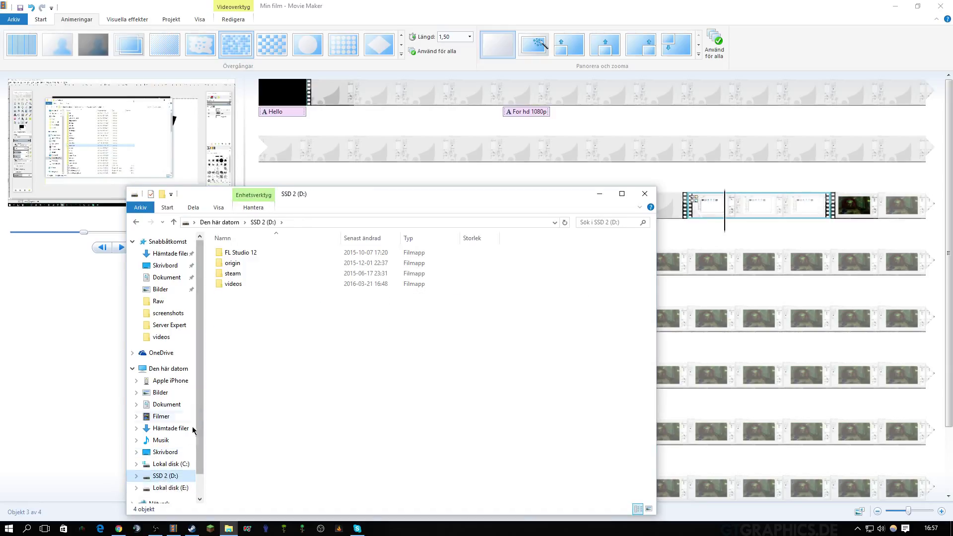
pyautogui.click(170, 488)
pyautogui.doubleClick(228, 326)
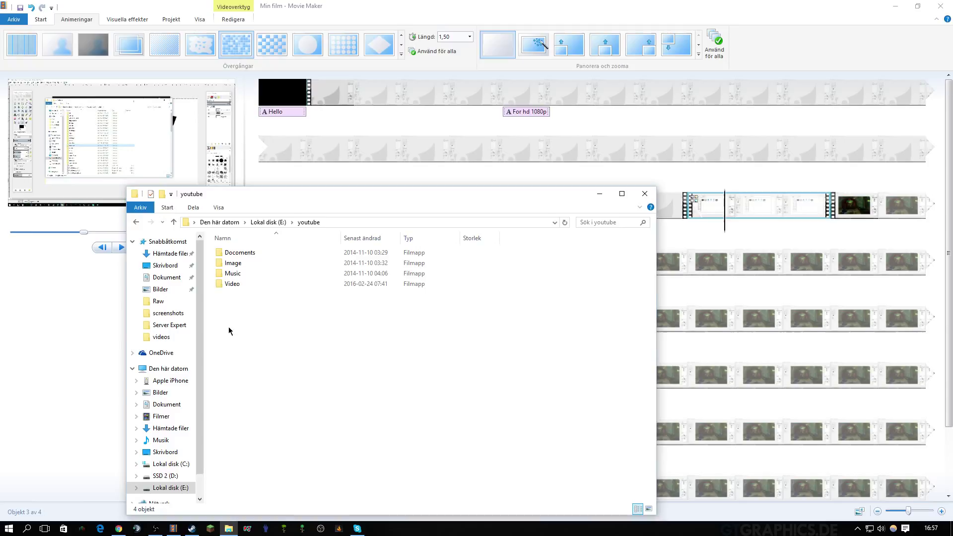
pyautogui.doubleClick(235, 274)
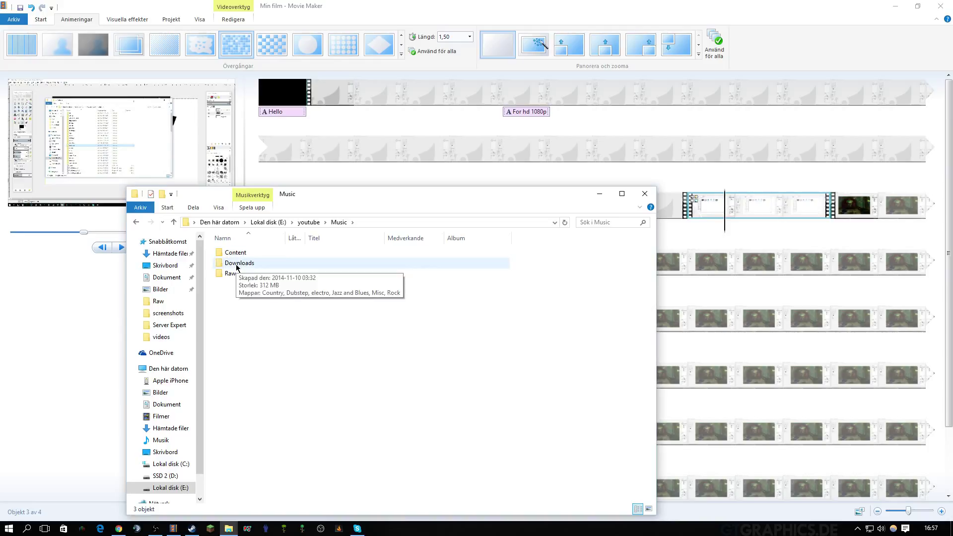
pyautogui.doubleClick(231, 274)
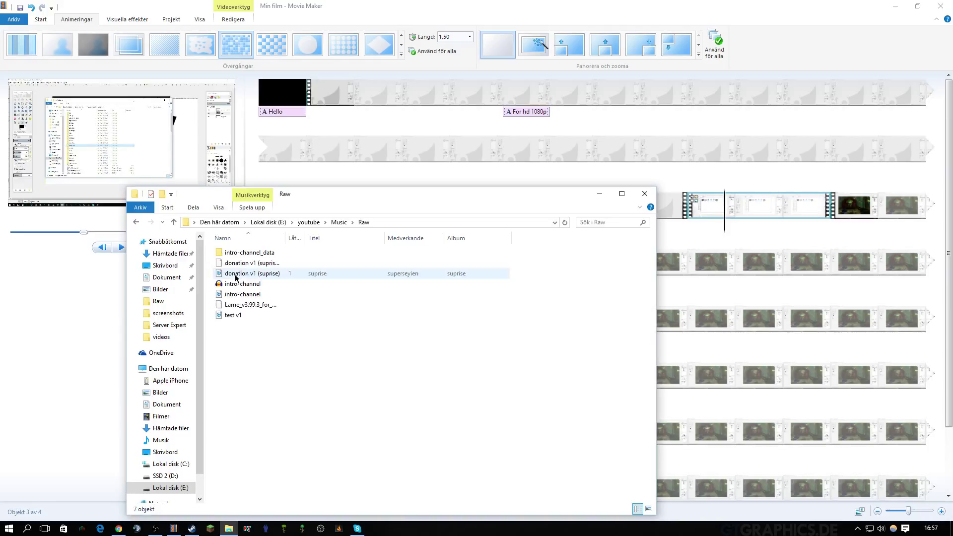
pyautogui.click(231, 318)
pyautogui.moveTo(230, 319); pyautogui.dragTo(692, 215)
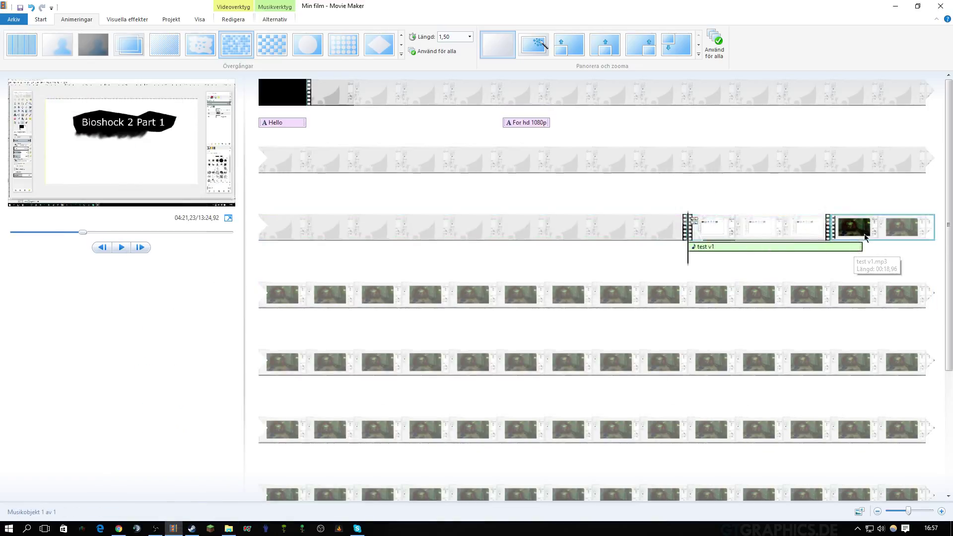
# - Find where the test v1 music starts and select the music clip
pyautogui.click(735, 225)
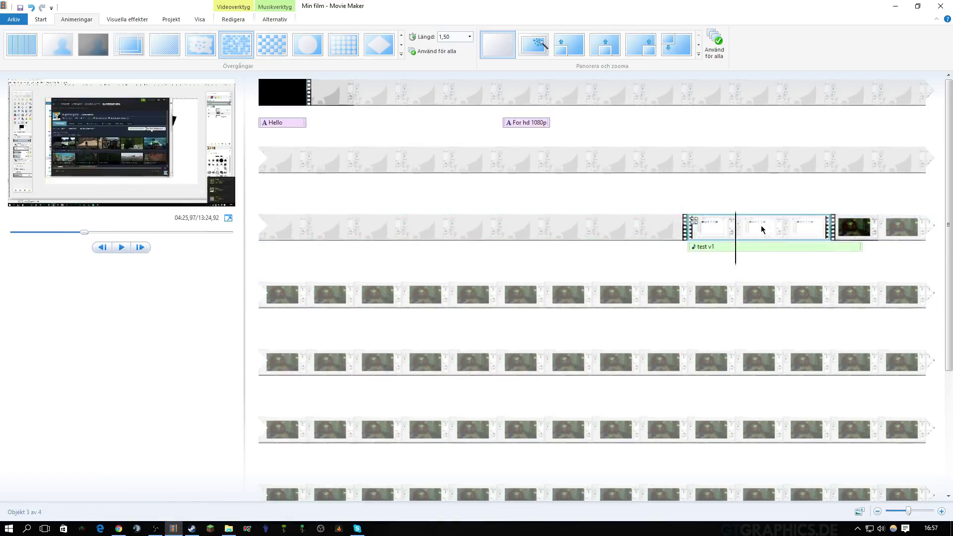
pyautogui.click(263, 19)
pyautogui.click(233, 20)
pyautogui.click(285, 20)
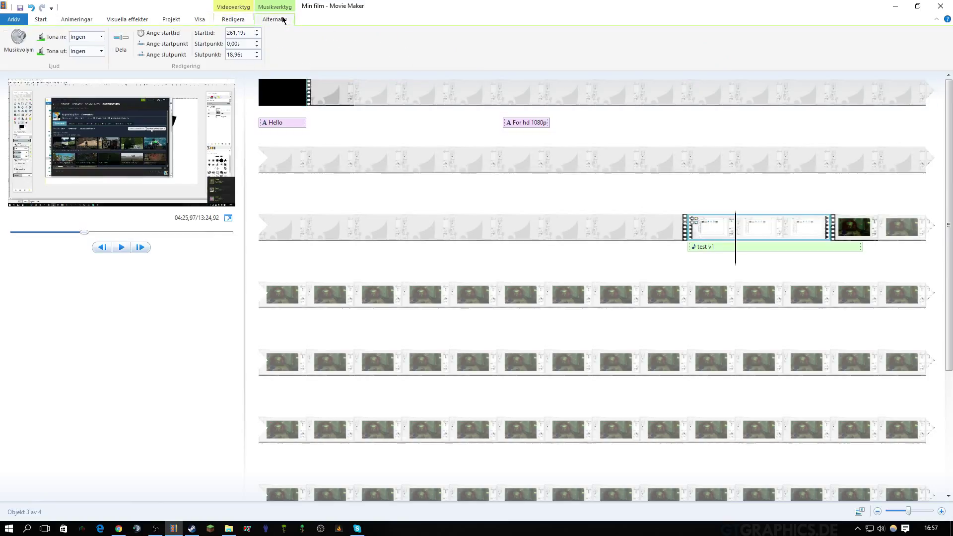
pyautogui.click(227, 20)
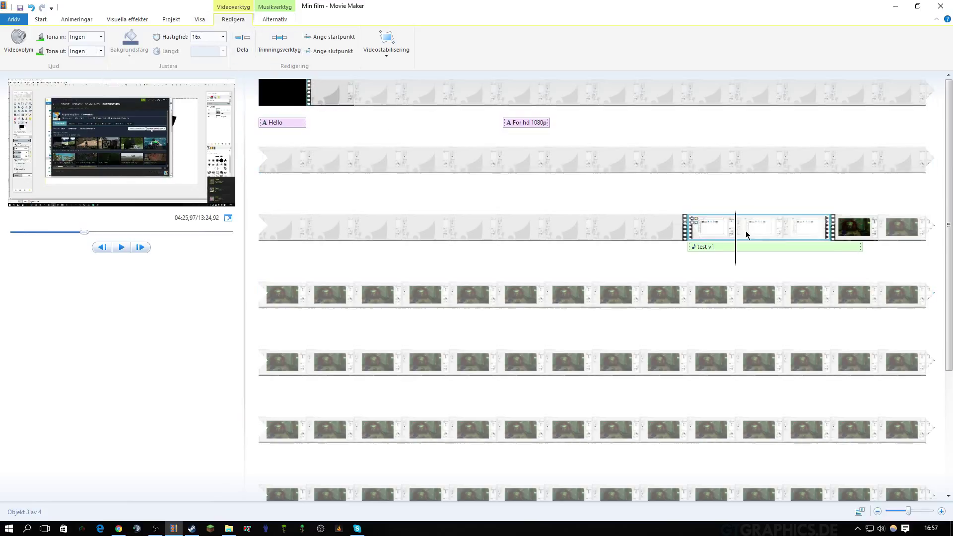
pyautogui.moveTo(737, 262); pyautogui.dragTo(691, 261)
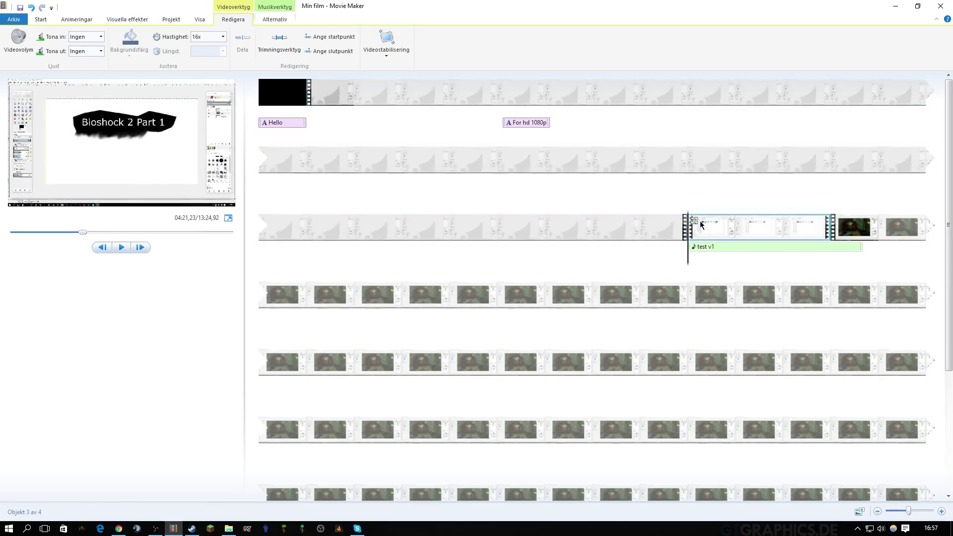
pyautogui.click(851, 230)
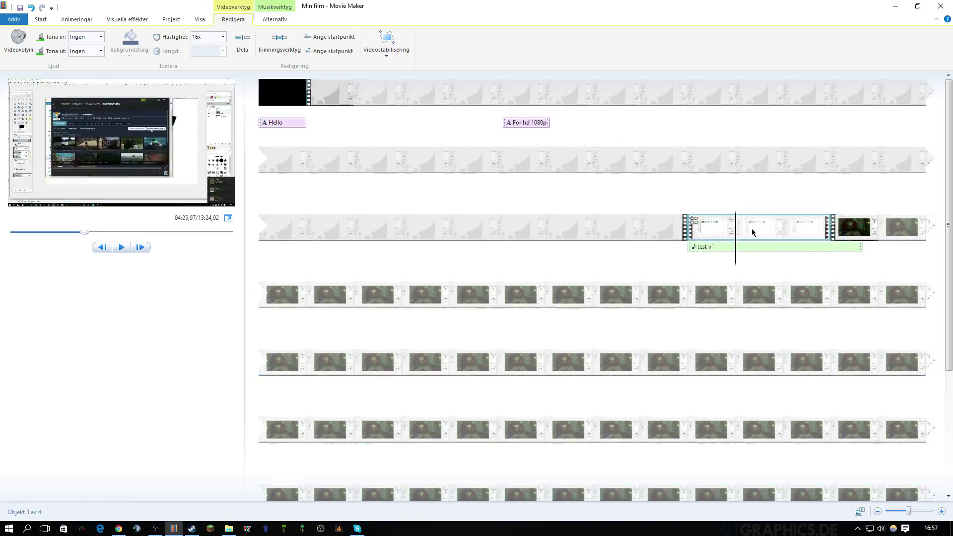
pyautogui.click(719, 227)
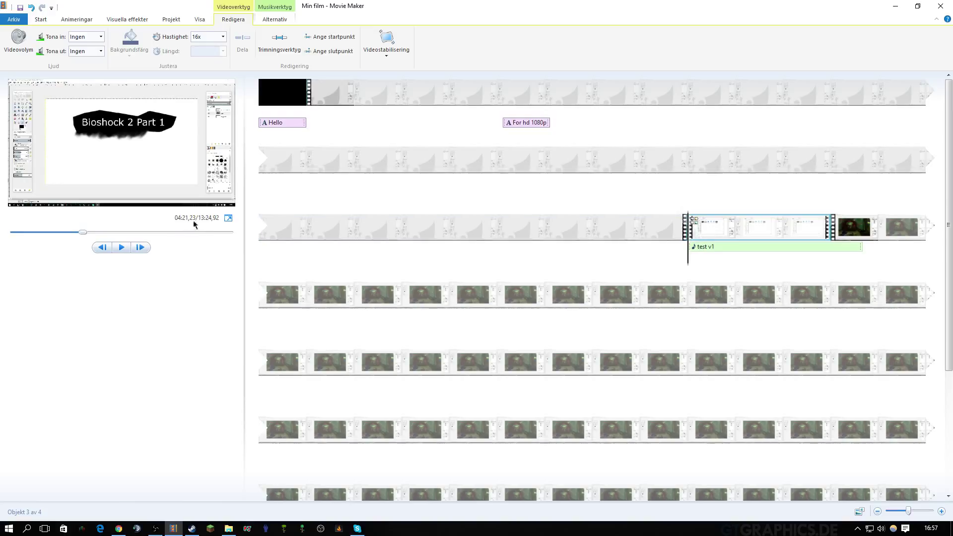
pyautogui.click(845, 229)
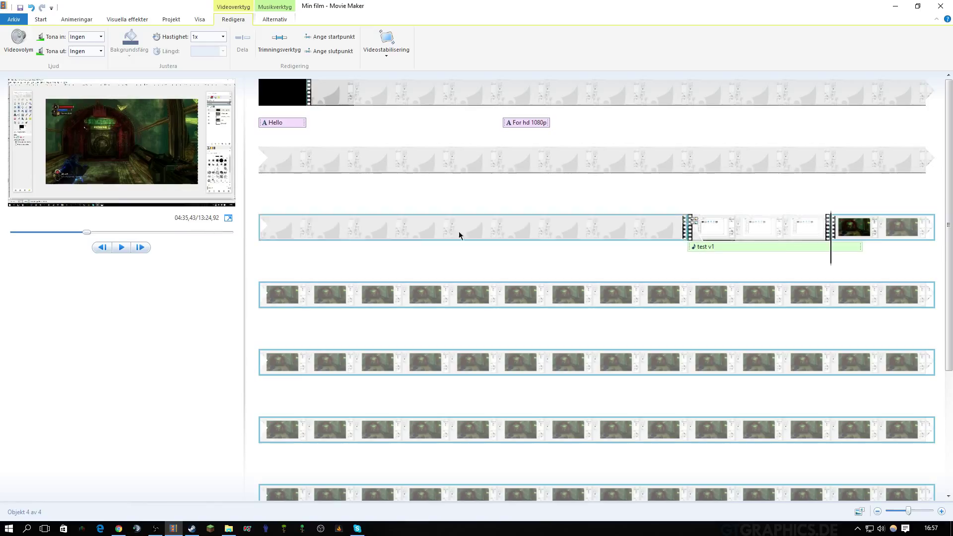
pyautogui.click(799, 245)
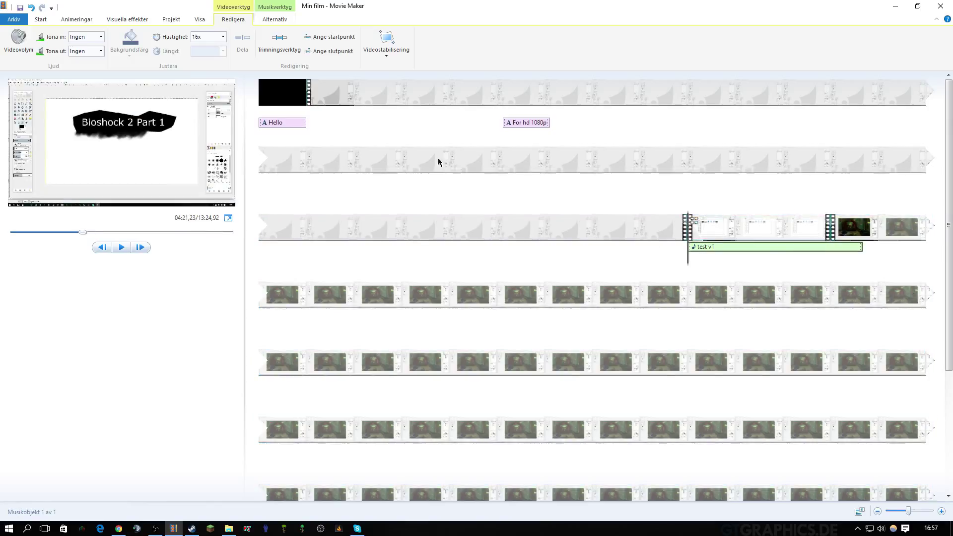
# - Lower the music's end point to 14,25 s
pyautogui.click(265, 21)
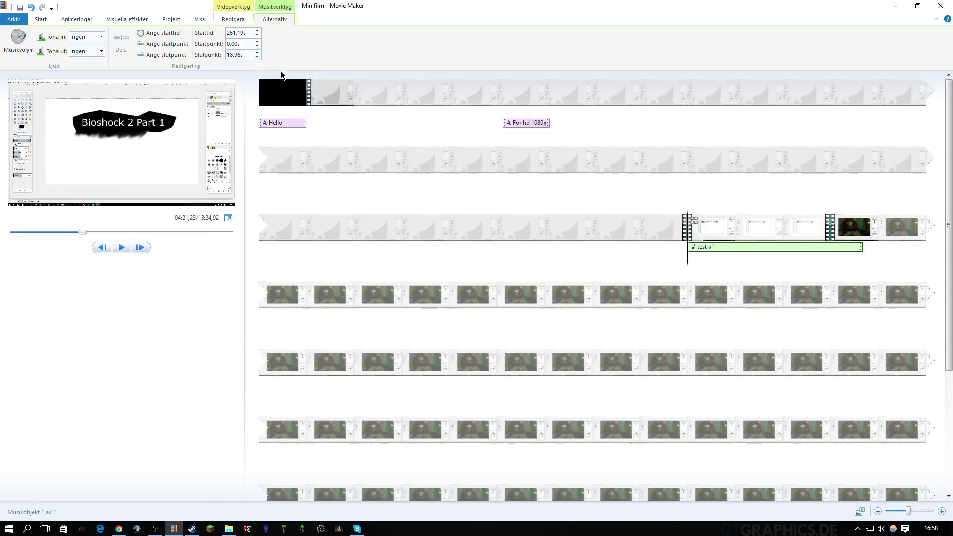
pyautogui.click(258, 57)
pyautogui.click(258, 58)
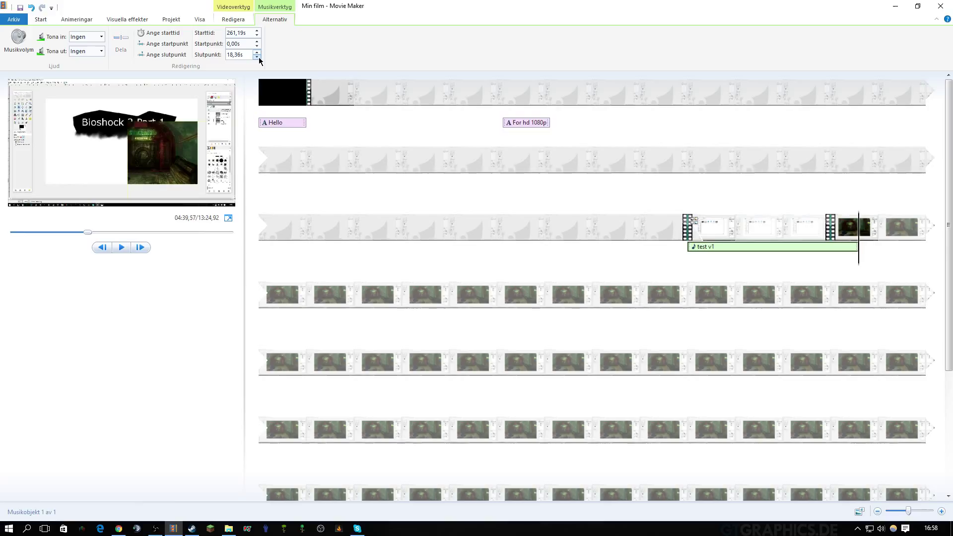
pyautogui.click(258, 57)
pyautogui.click(258, 57)
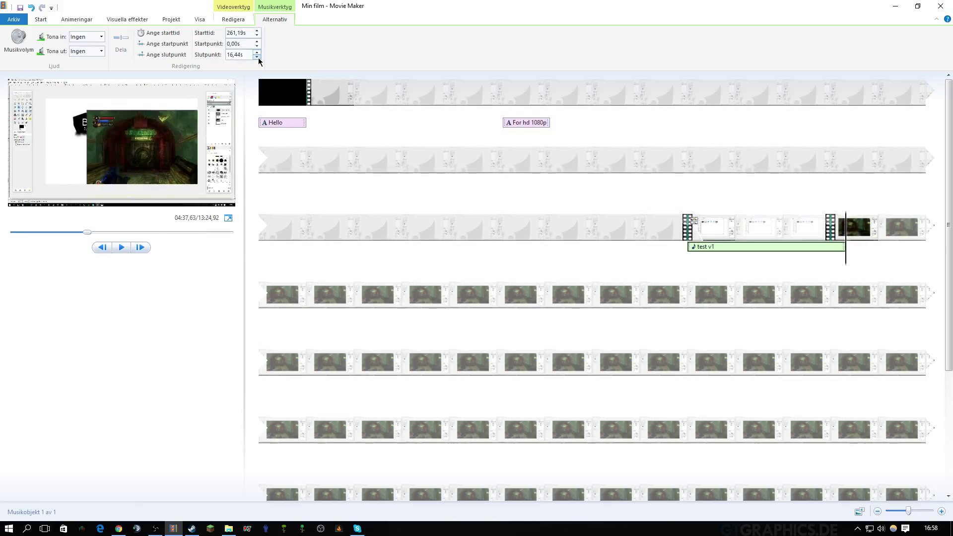
pyautogui.click(258, 58)
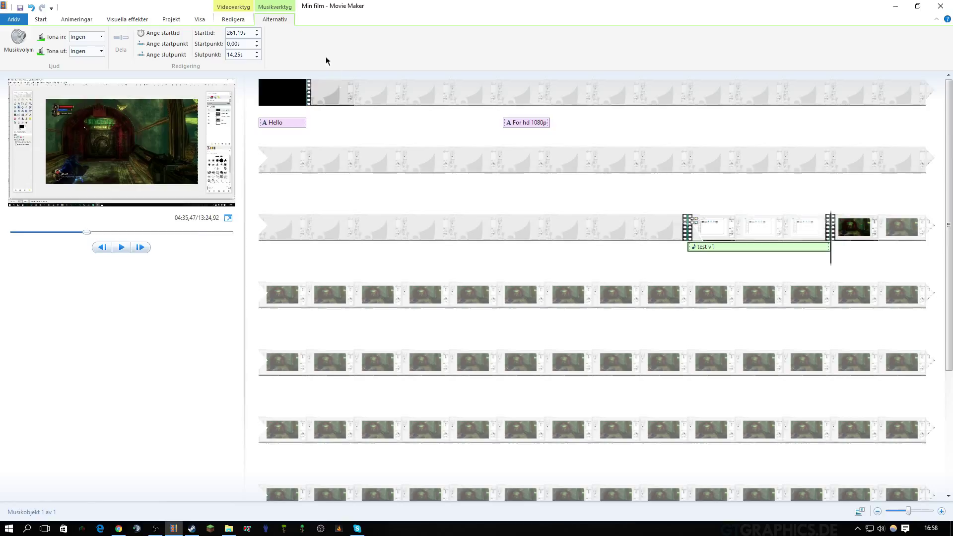
# - Set the music's fade in and fade out both to Slow
pyautogui.click(103, 36)
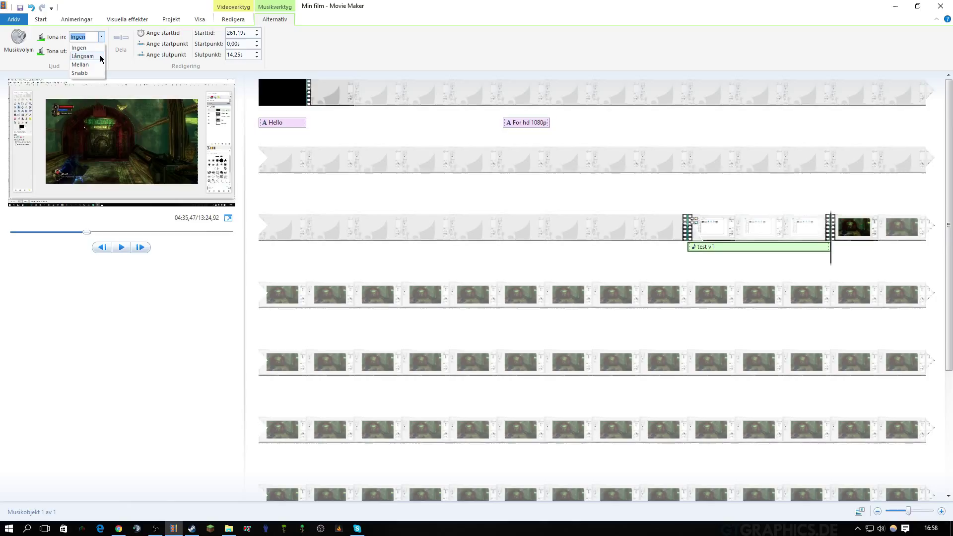
pyautogui.click(100, 55)
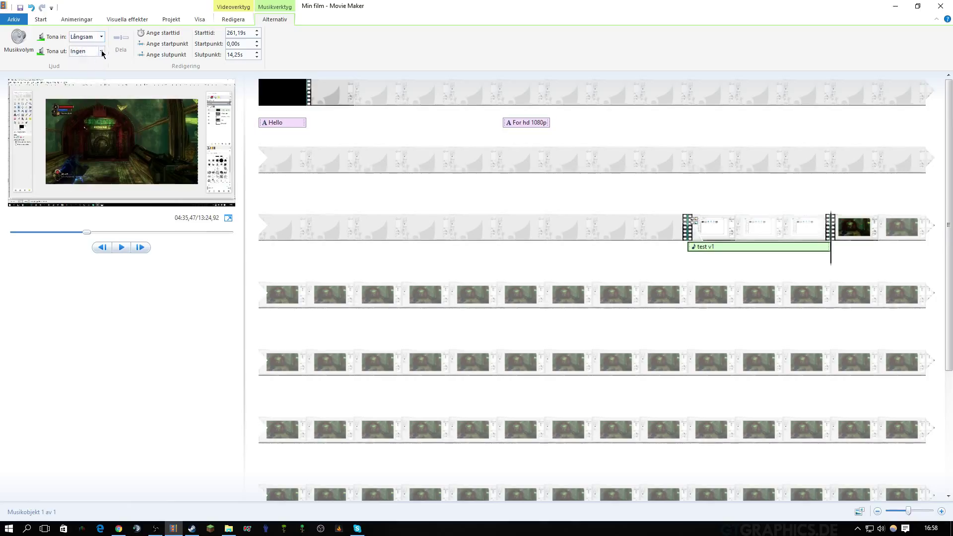
pyautogui.click(102, 51)
pyautogui.click(87, 71)
pyautogui.click(678, 251)
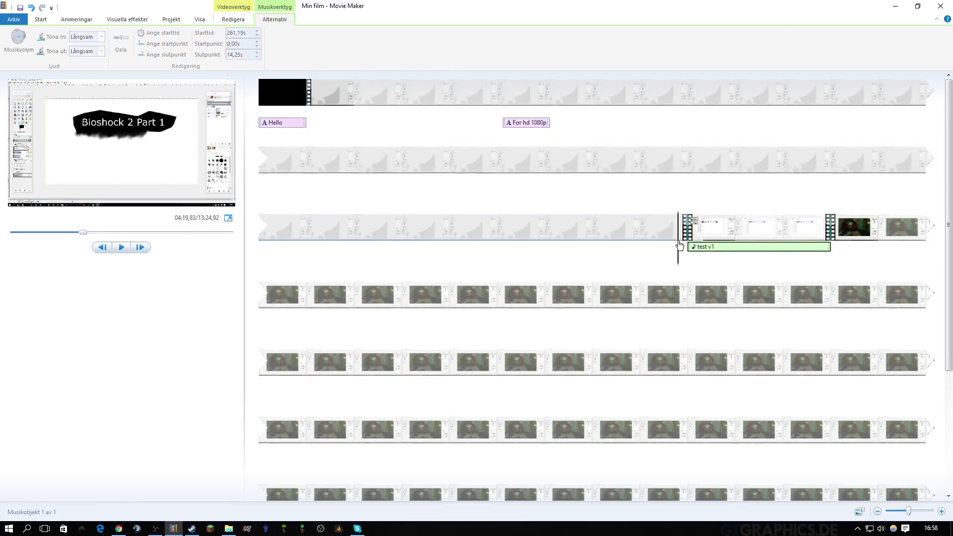
pyautogui.click(118, 241)
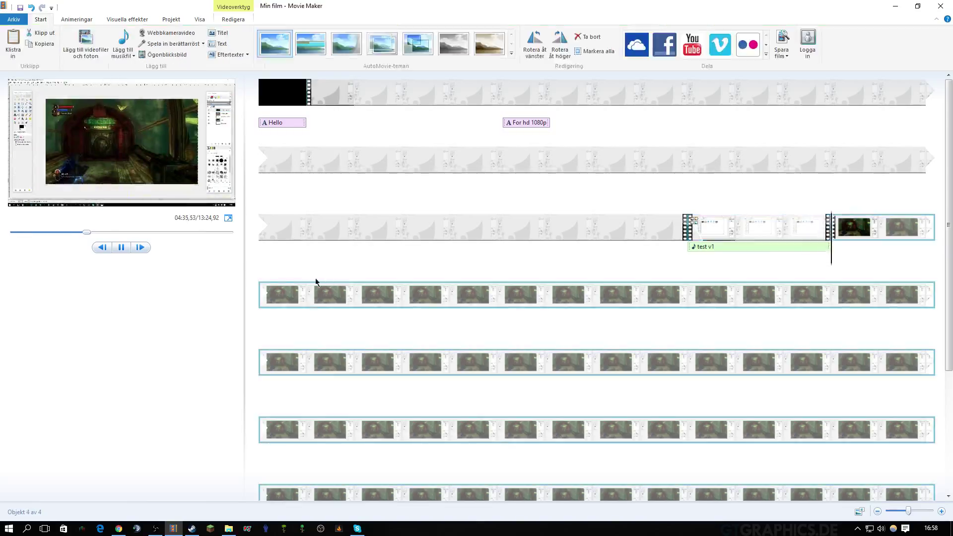
pyautogui.click(121, 247)
pyautogui.click(332, 230)
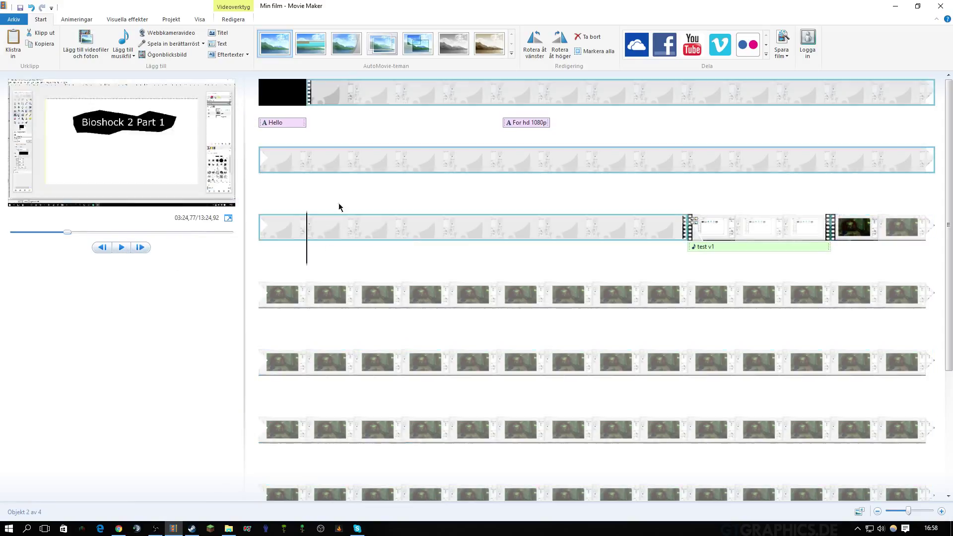
# - Raise the second clip's video volume and preview the result
pyautogui.click(230, 19)
pyautogui.click(22, 41)
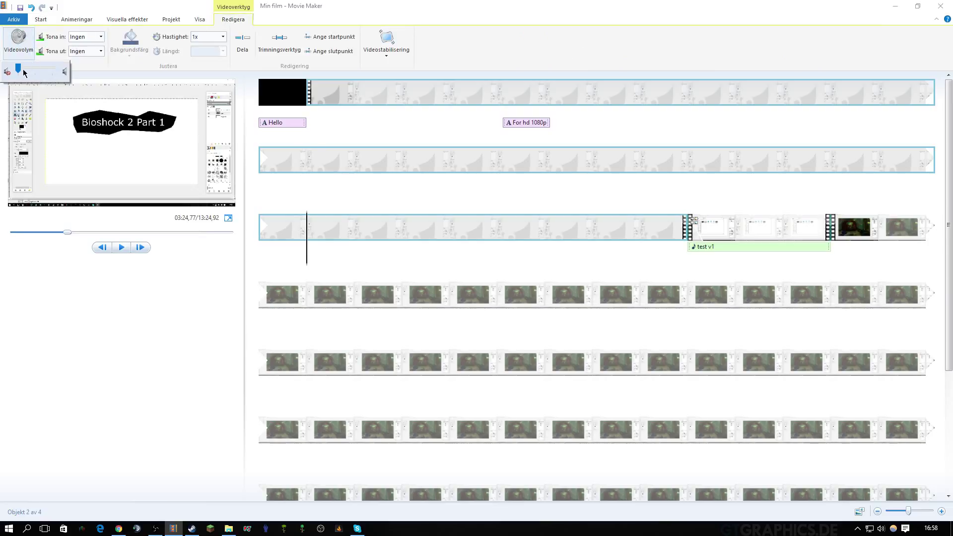
pyautogui.moveTo(19, 70); pyautogui.dragTo(35, 71)
pyautogui.click(121, 247)
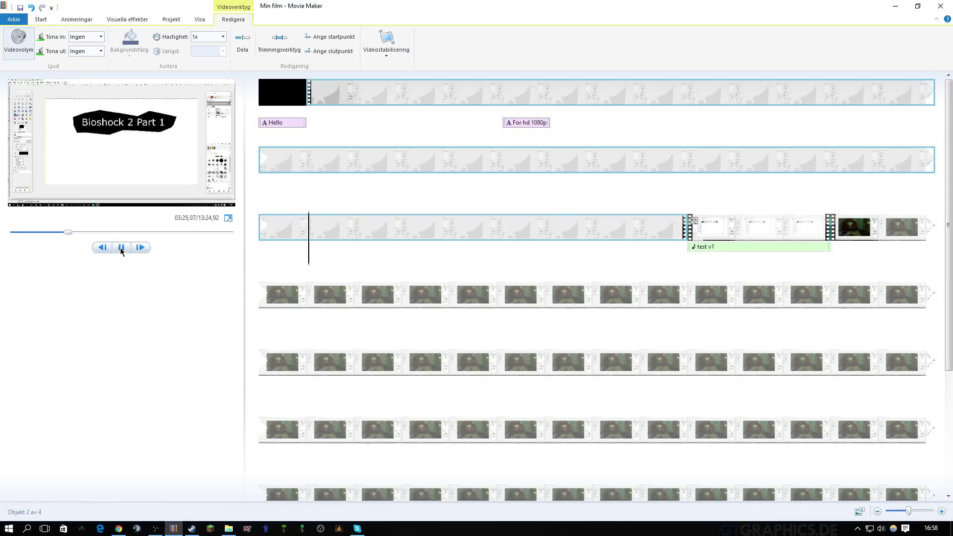
pyautogui.click(121, 247)
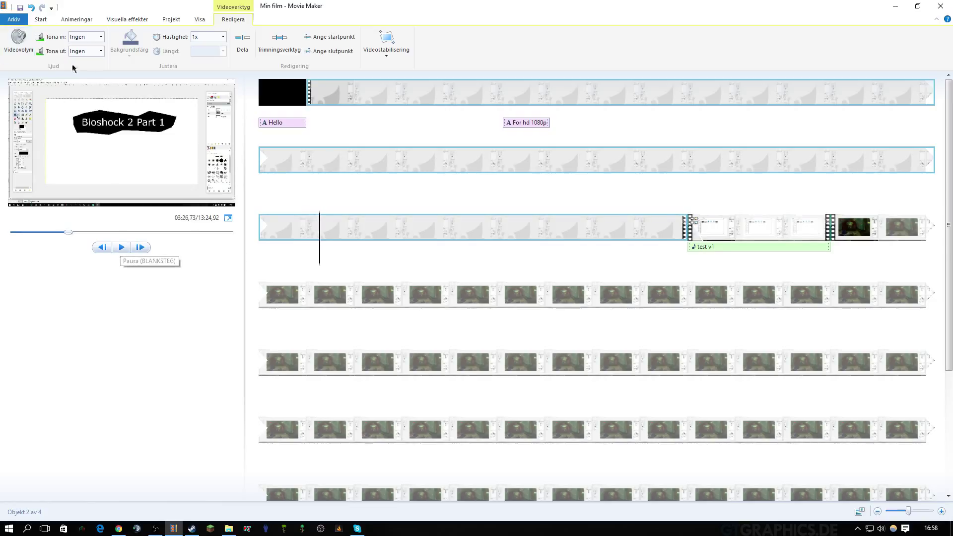
# - Fine-tune the second clip's volume slider down to roughly midway
pyautogui.click(18, 42)
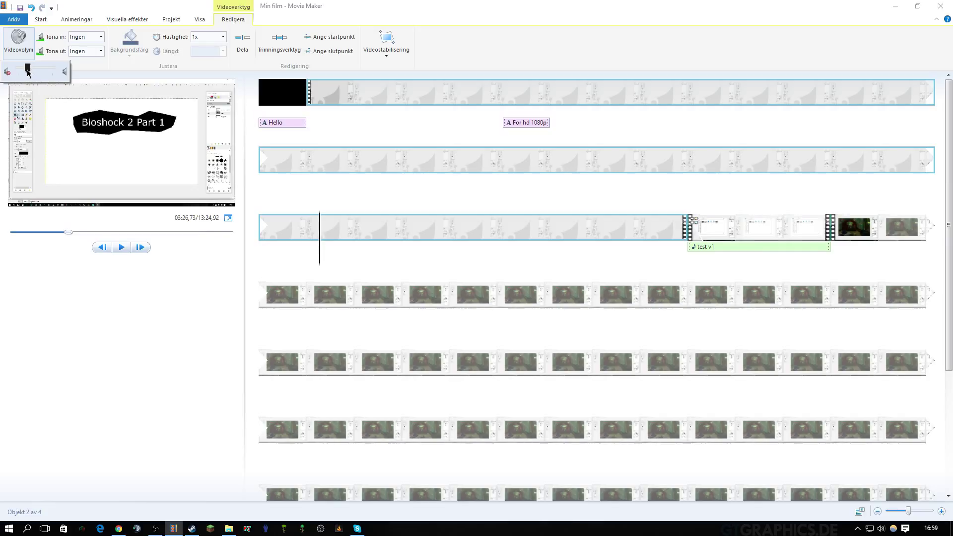
pyautogui.click(120, 248)
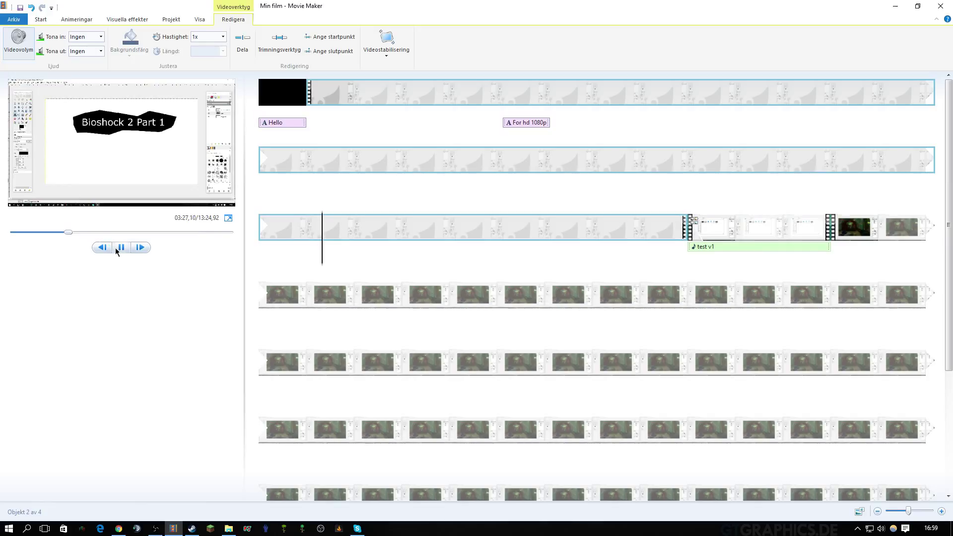
pyautogui.click(19, 42)
pyautogui.moveTo(25, 71); pyautogui.dragTo(35, 71)
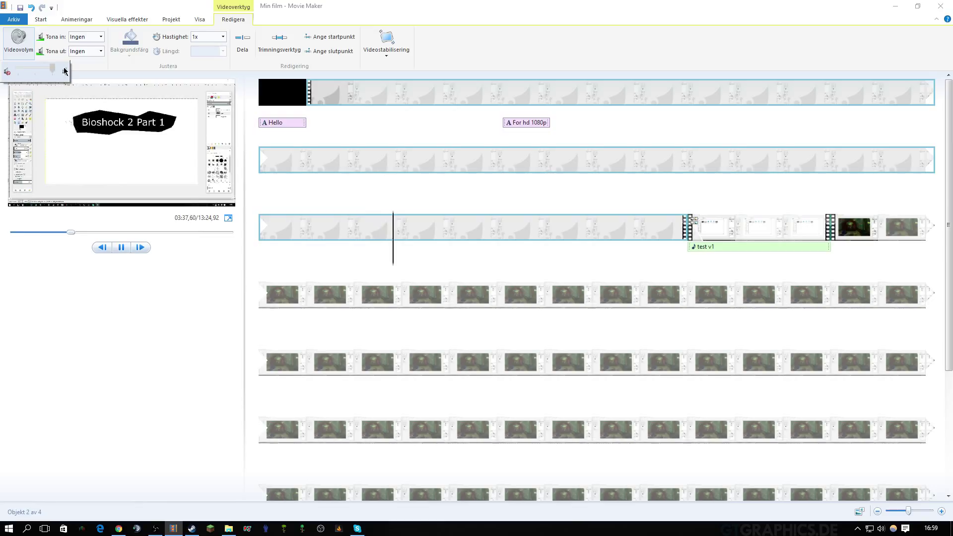
pyautogui.moveTo(34, 71); pyautogui.dragTo(30, 71)
pyautogui.click(122, 248)
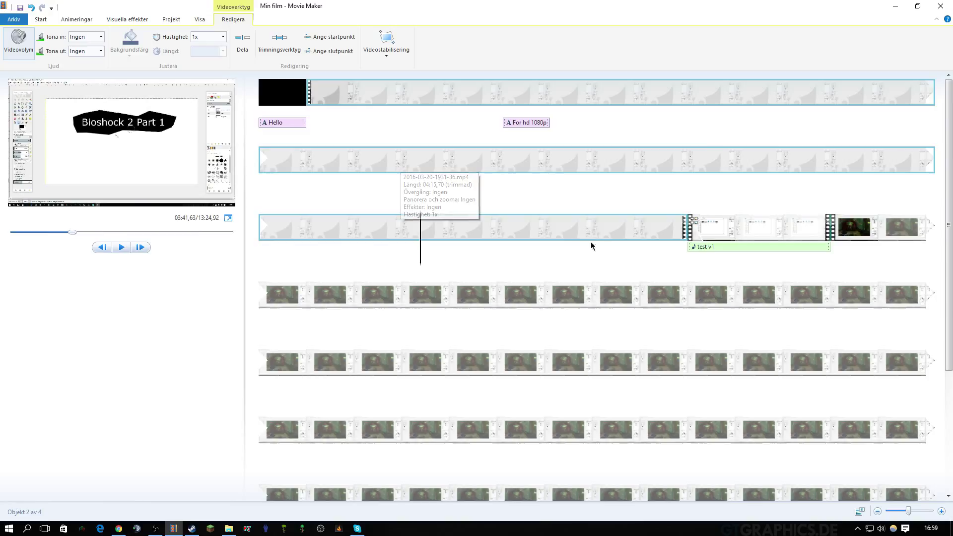
pyautogui.scroll(-5, 590, 245)
pyautogui.scroll(5, 478, 278)
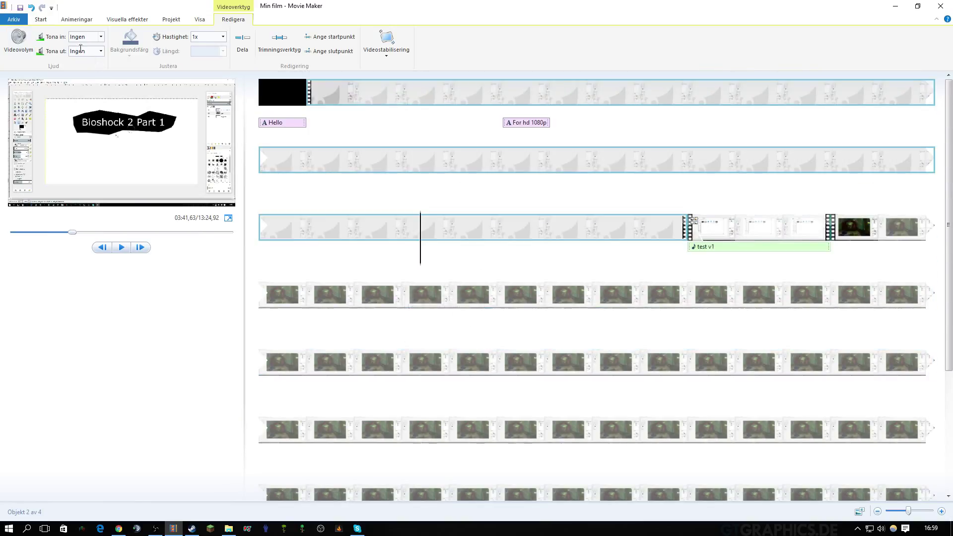
# - Open Arkiv > Spara film and scroll to Skapa anpassad inställning at the list's end
pyautogui.click(20, 22)
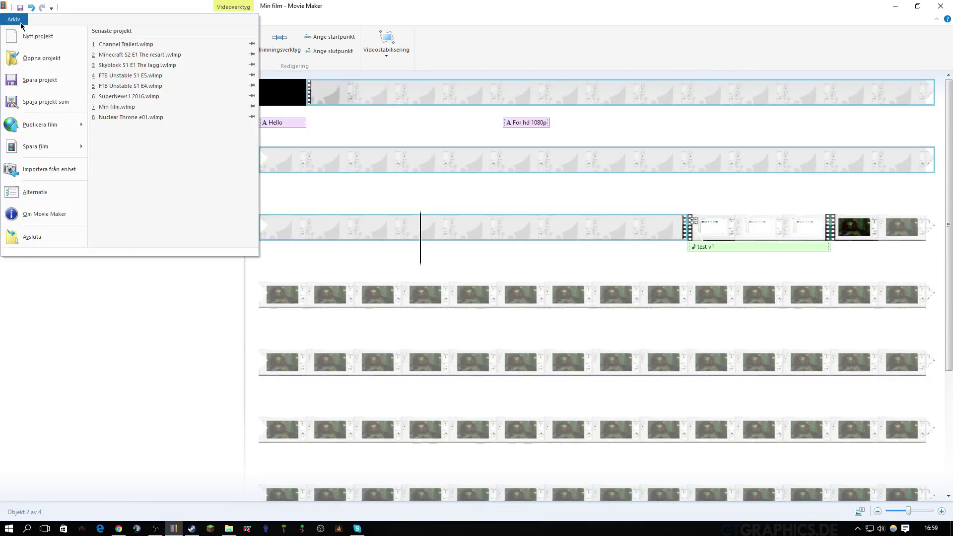
pyautogui.moveTo(45, 147)
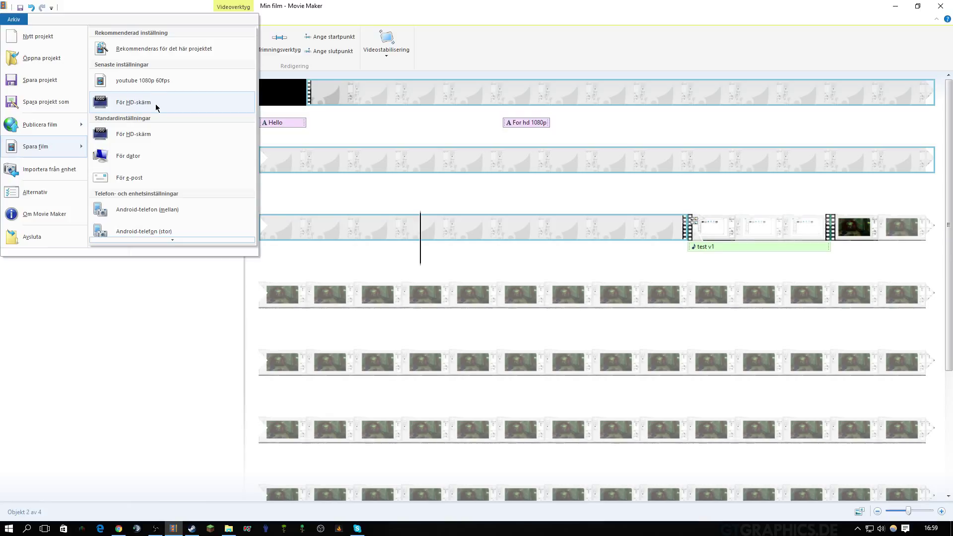
pyautogui.scroll(-10, 141, 100)
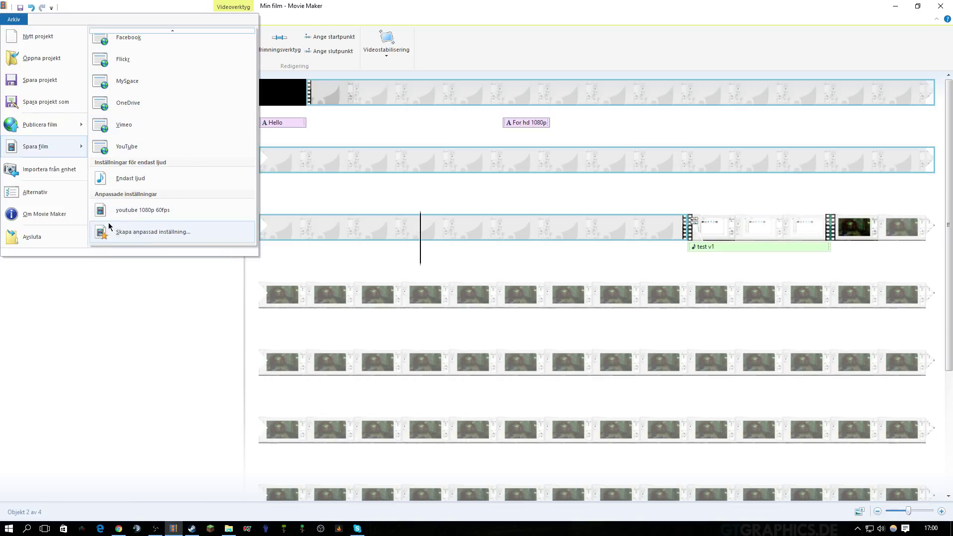
pyautogui.scroll(3, 147, 188)
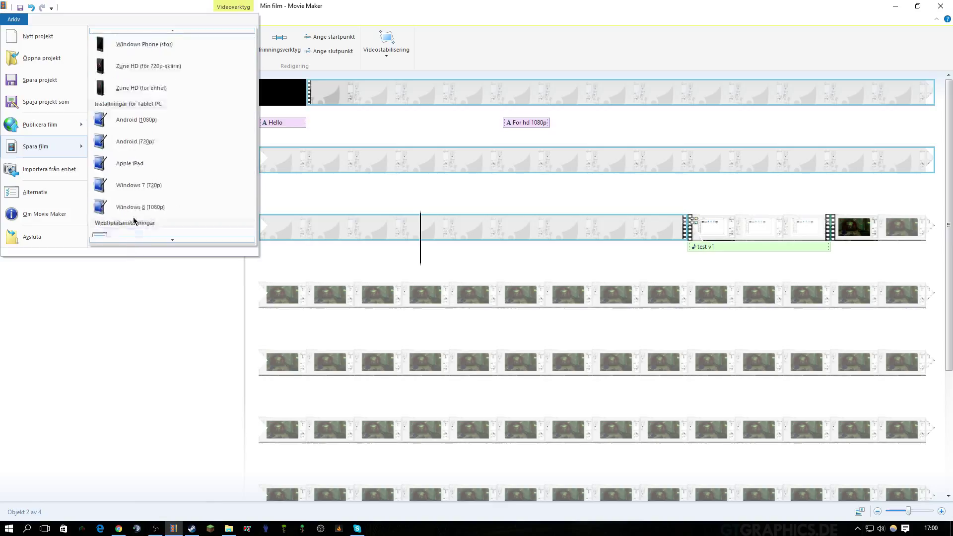
pyautogui.scroll(-3, 144, 219)
# - Create a new custom export setting and name it 'tut 1080p 60fps'
pyautogui.click(120, 238)
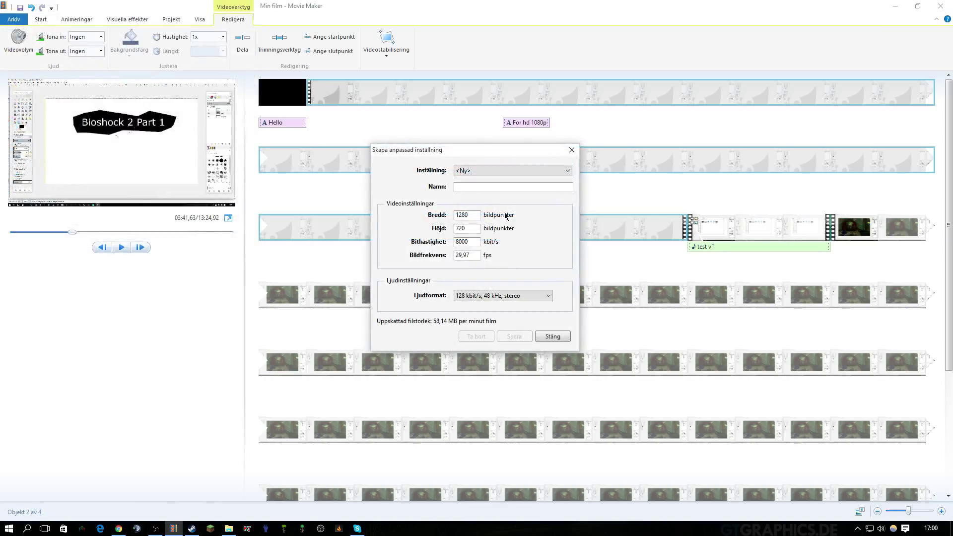
pyautogui.moveTo(467, 153); pyautogui.dragTo(460, 116)
pyautogui.click(467, 134)
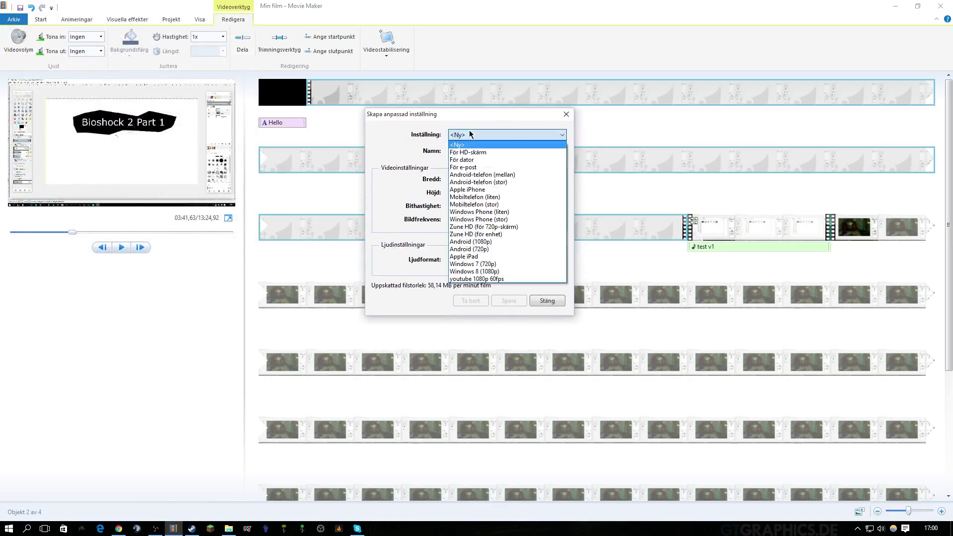
pyautogui.click(466, 141)
pyautogui.click(469, 151)
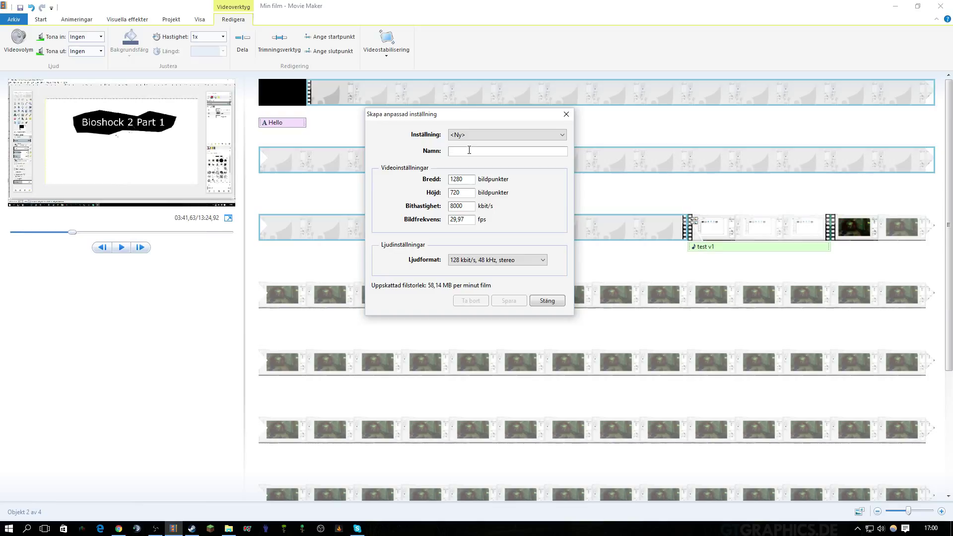
pyautogui.write('tut 1080p 60fps')
# - Set width 1920 and height 1080, then choose För HD-skärm as the base preset
pyautogui.doubleClick(461, 179)
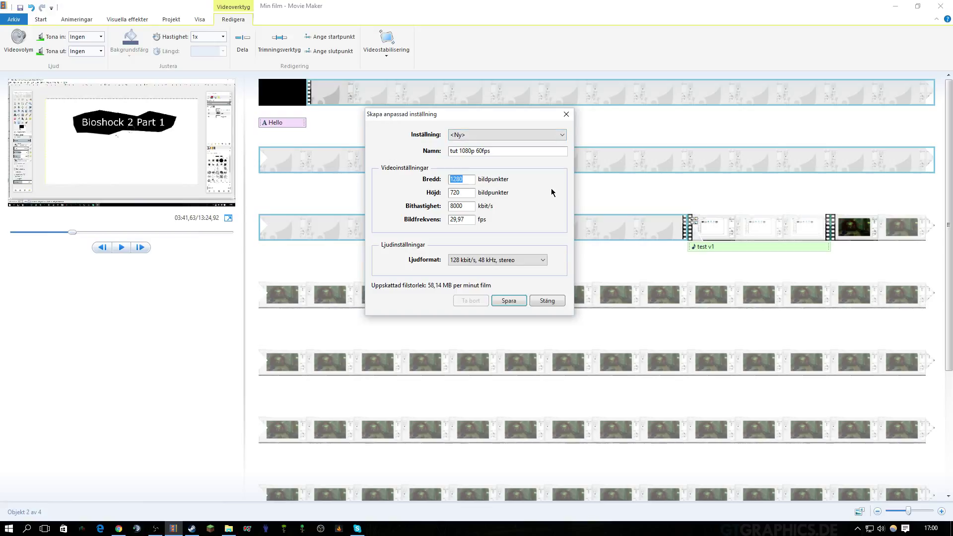
pyautogui.write('1920')
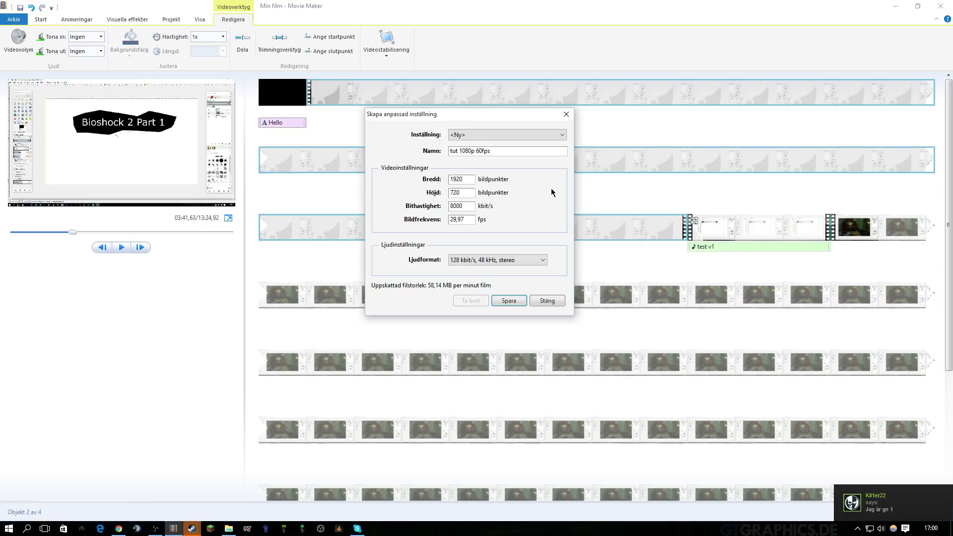
pyautogui.press('Right')
pyautogui.press('BackSpace')
pyautogui.press('Delete')
pyautogui.press('Delete')
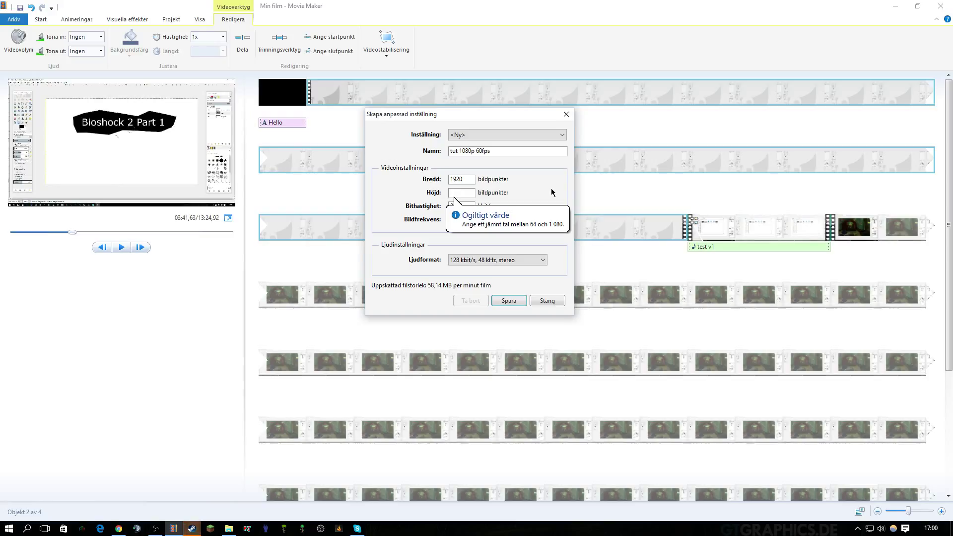
pyautogui.write('1080')
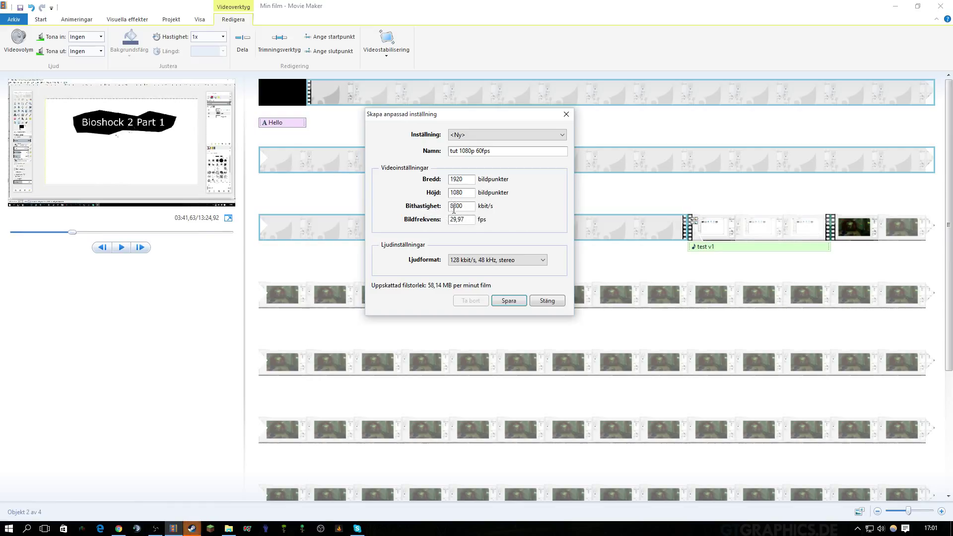
pyautogui.click(520, 135)
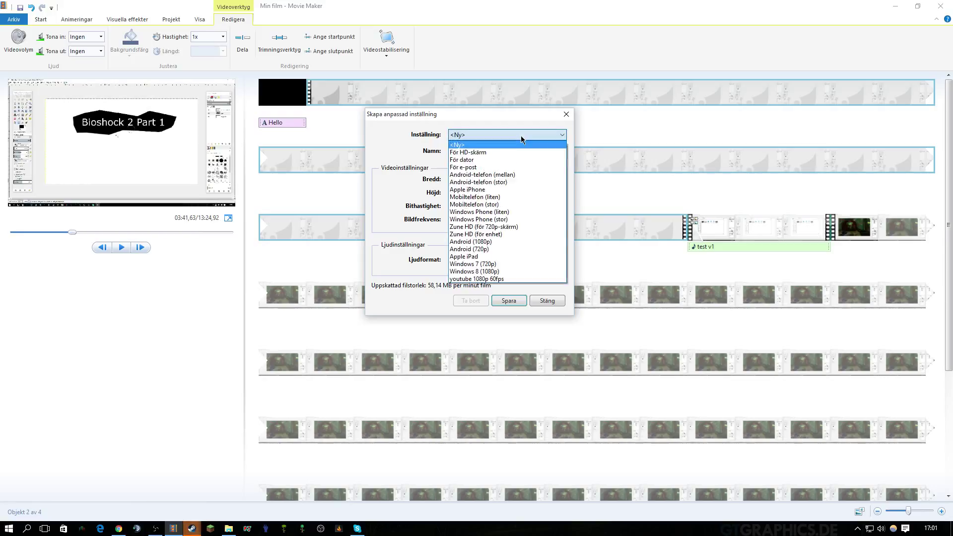
pyautogui.click(489, 155)
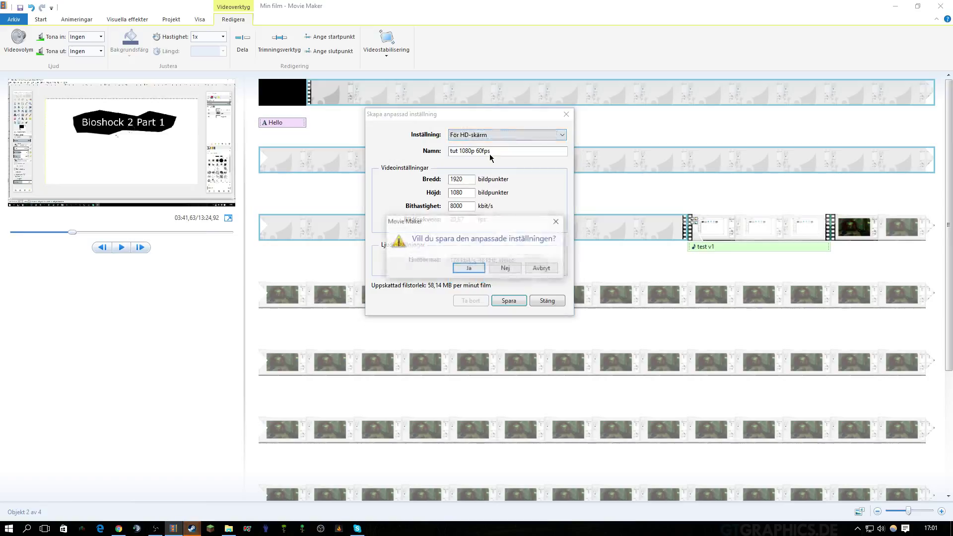
# - Cancel saving the draft and reload the För HD-skärm preset, discarding the unsaved setting
pyautogui.click(481, 270)
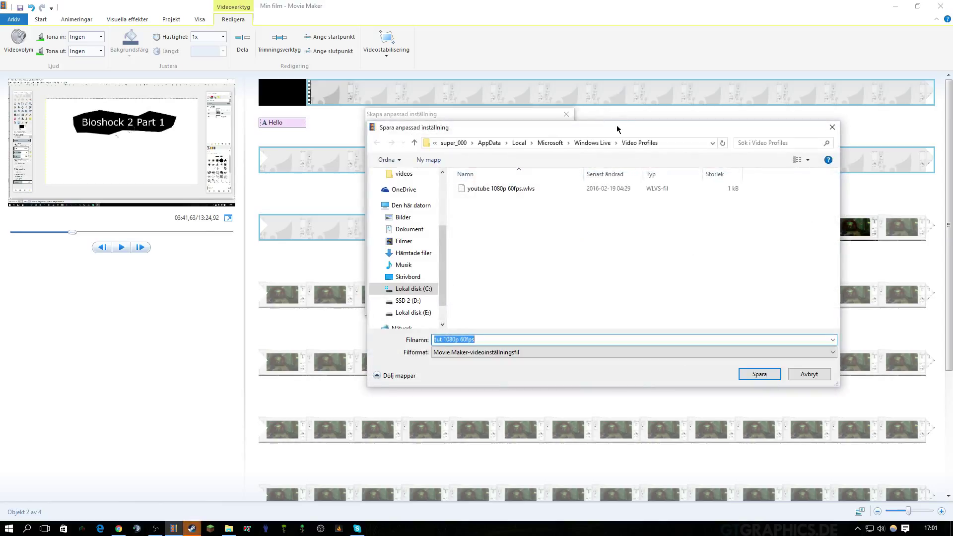
pyautogui.moveTo(617, 126); pyautogui.dragTo(519, 163)
pyautogui.click(738, 163)
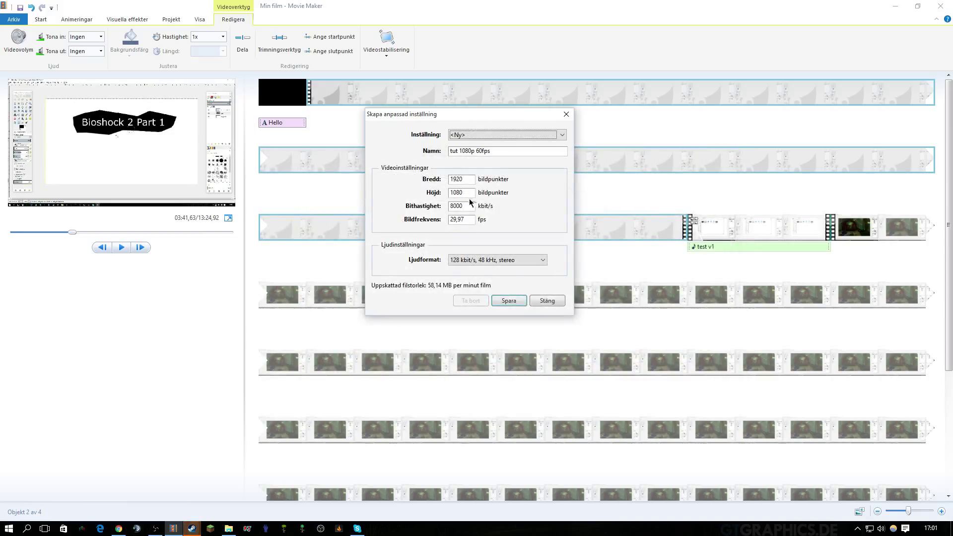
pyautogui.click(499, 136)
pyautogui.click(482, 152)
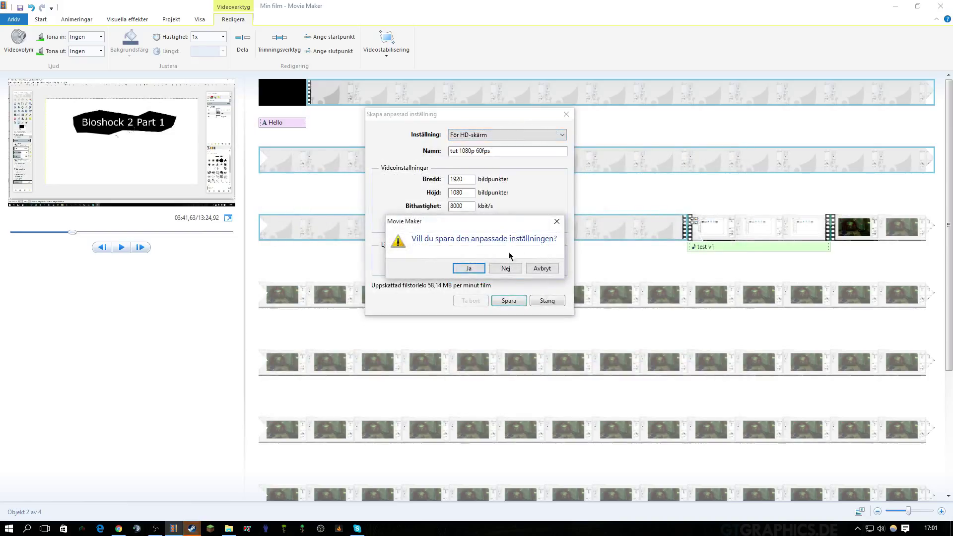
pyautogui.click(506, 269)
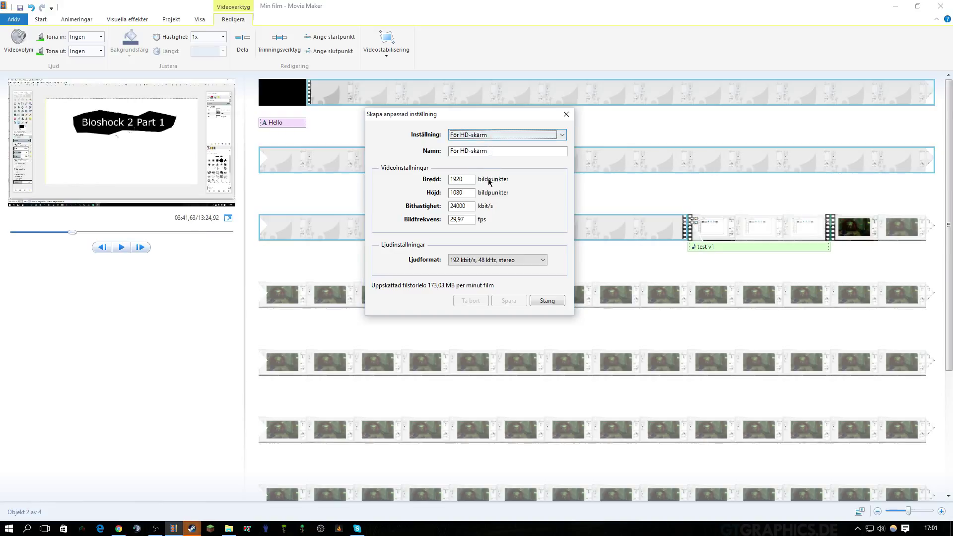
# - Rename the setting to 'tut 1080p fps' and set the frame rate to 60
pyautogui.press('Tab')
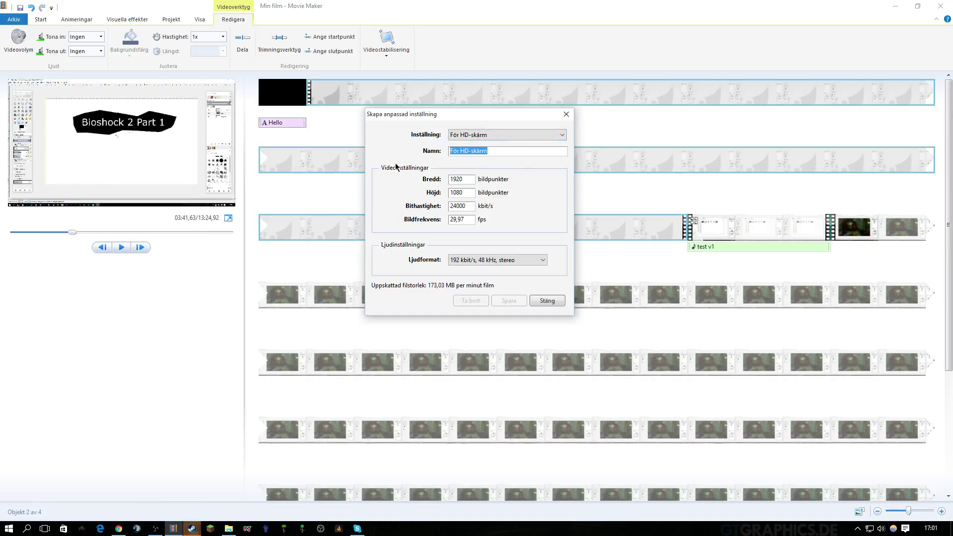
pyautogui.write('tut')
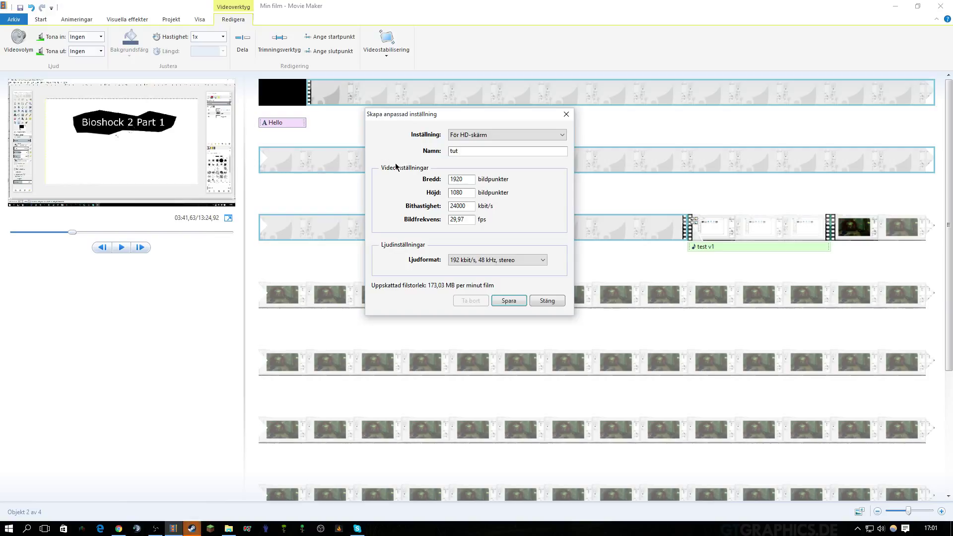
pyautogui.write(' 1080p')
pyautogui.write('fps')
pyautogui.moveTo(470, 219); pyautogui.dragTo(425, 217)
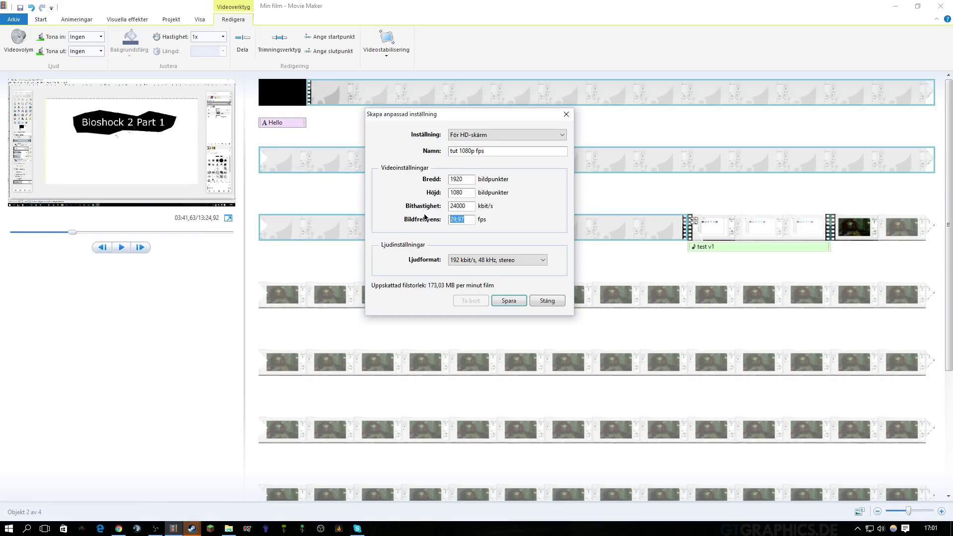
pyautogui.write('60')
# - Keep the audio format at 192 kbit/s 48 kHz
pyautogui.click(486, 260)
pyautogui.click(484, 261)
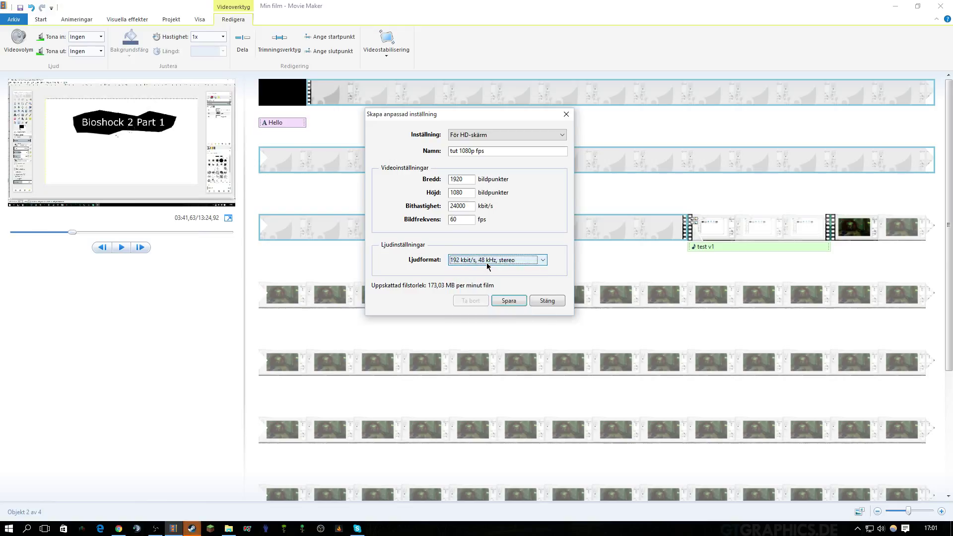
pyautogui.click(484, 262)
pyautogui.click(484, 262)
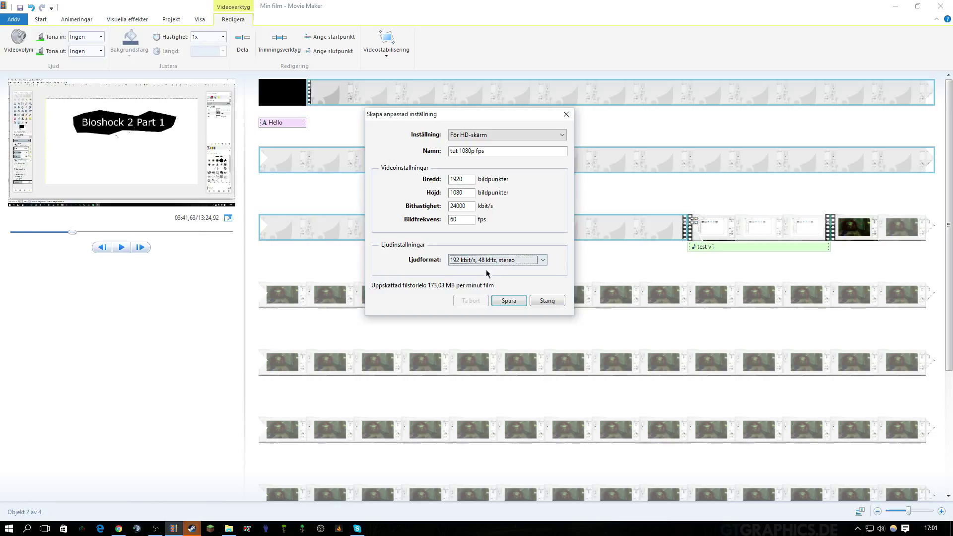
pyautogui.click(485, 259)
pyautogui.click(484, 260)
# - Save the custom export setting to a settings file
pyautogui.click(511, 303)
pyautogui.click(436, 276)
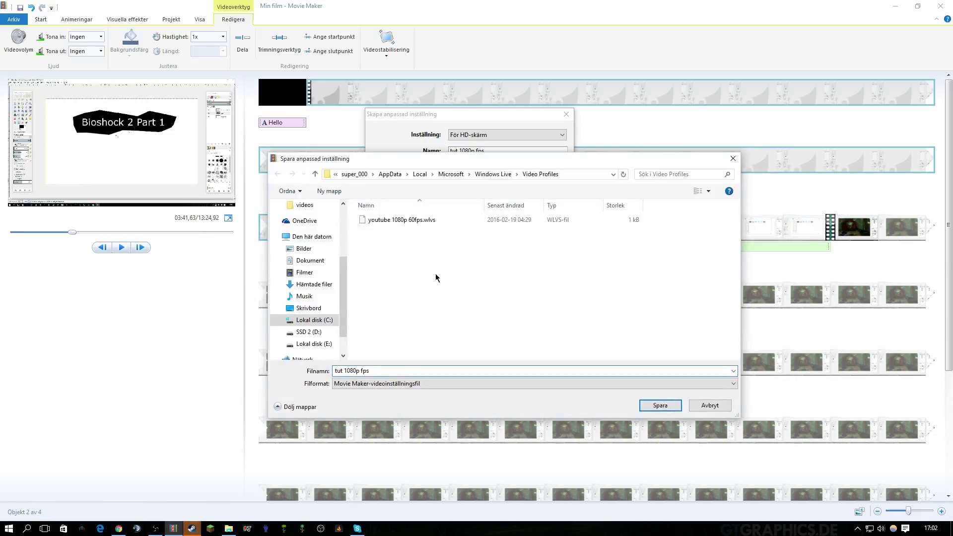
pyautogui.click(655, 408)
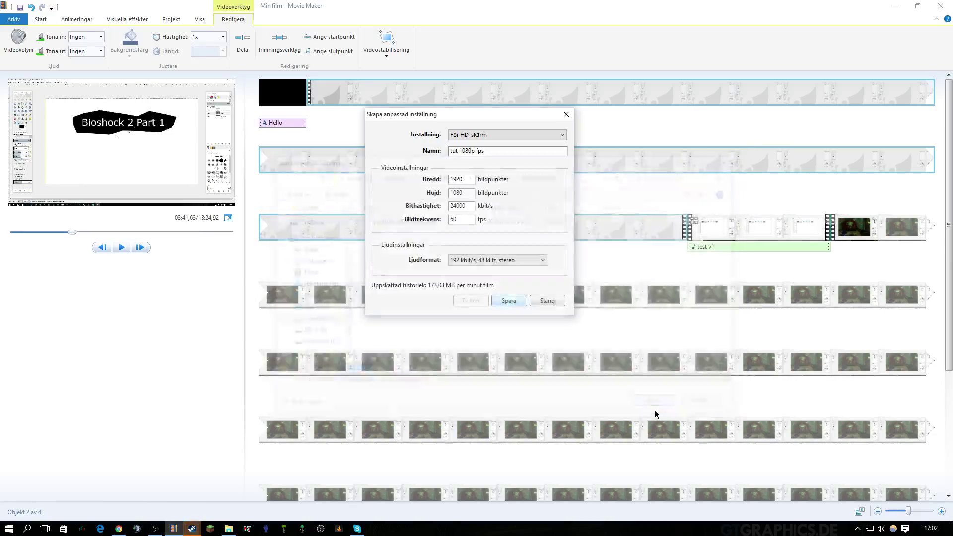
pyautogui.click(546, 301)
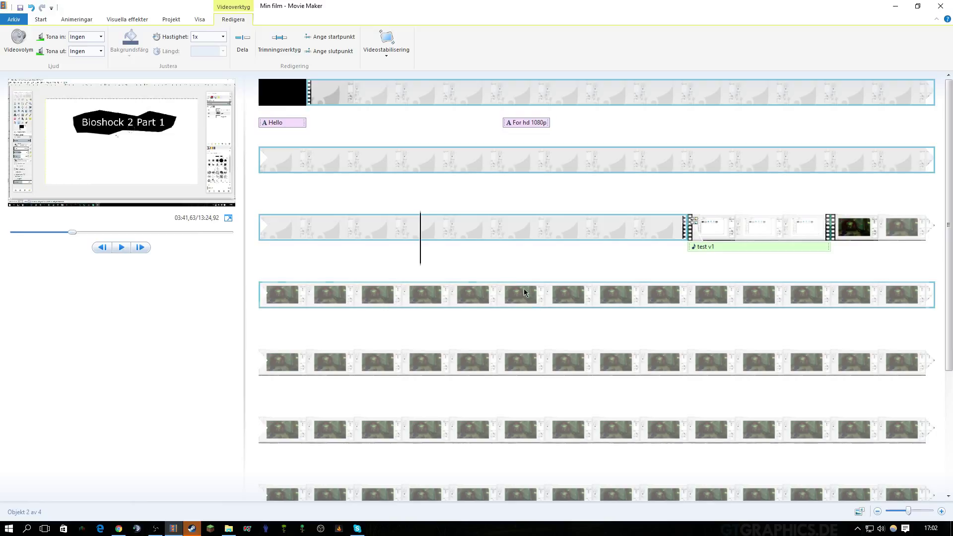
pyautogui.click(5, 24)
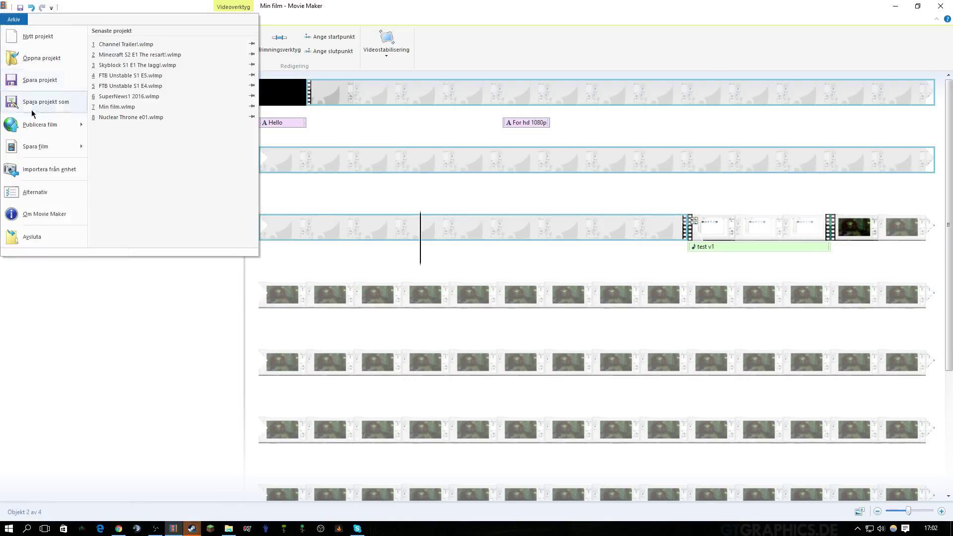
pyautogui.moveTo(43, 152)
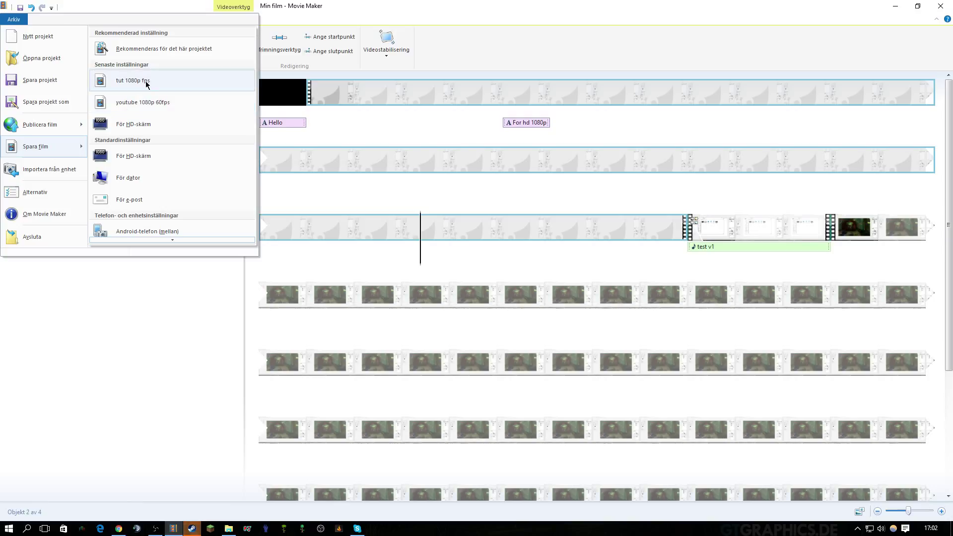
pyautogui.click(124, 332)
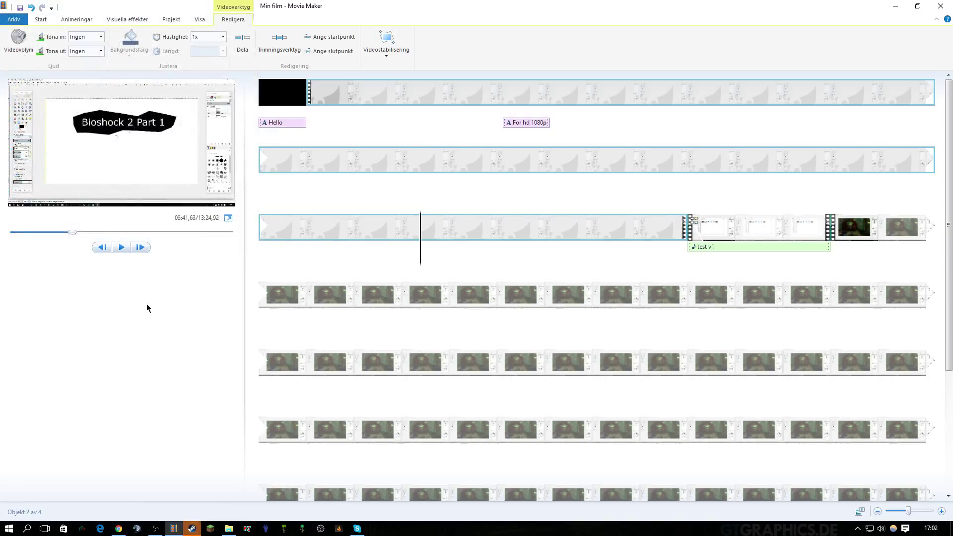